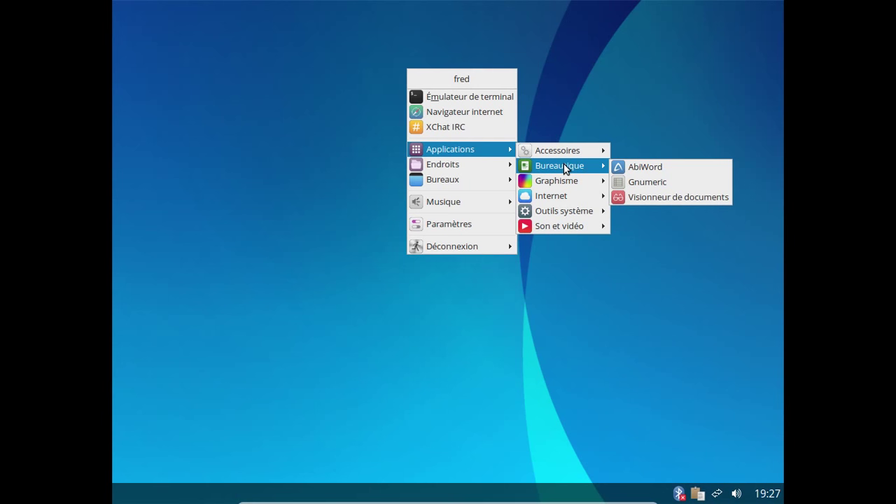
pyautogui.moveTo(560, 181)
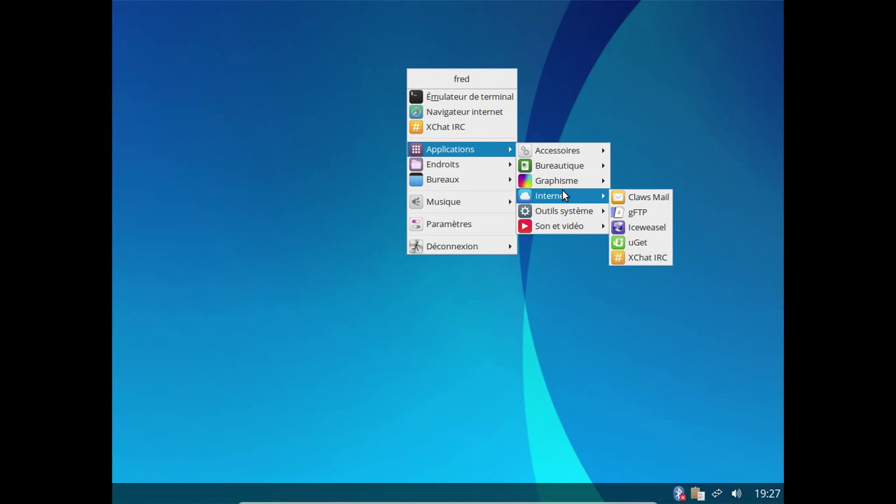
pyautogui.moveTo(564, 213)
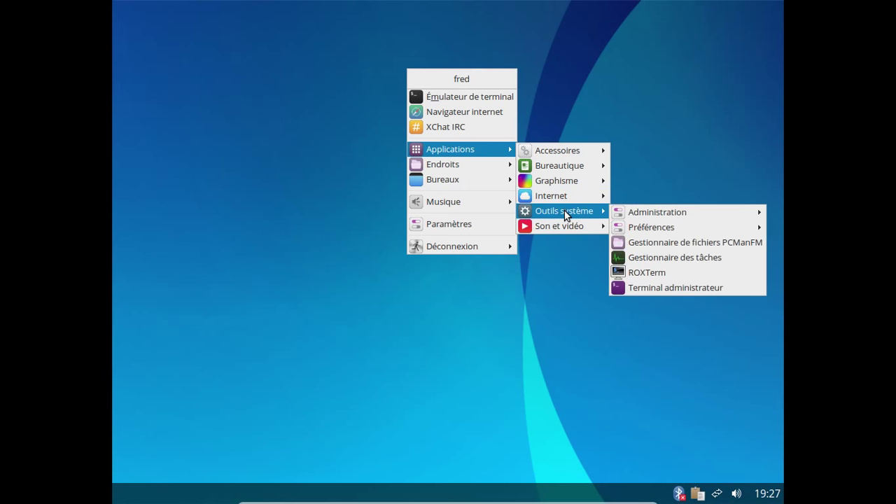
pyautogui.moveTo(679, 210)
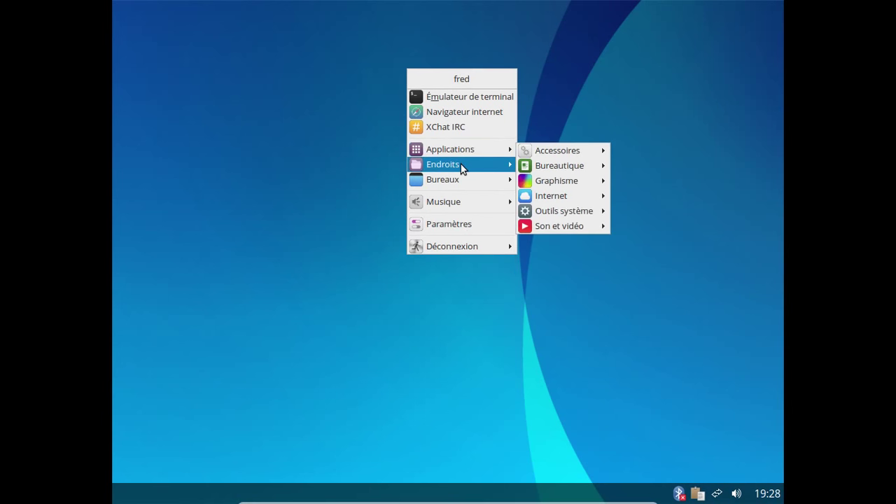
pyautogui.moveTo(461, 168)
pyautogui.moveTo(476, 151)
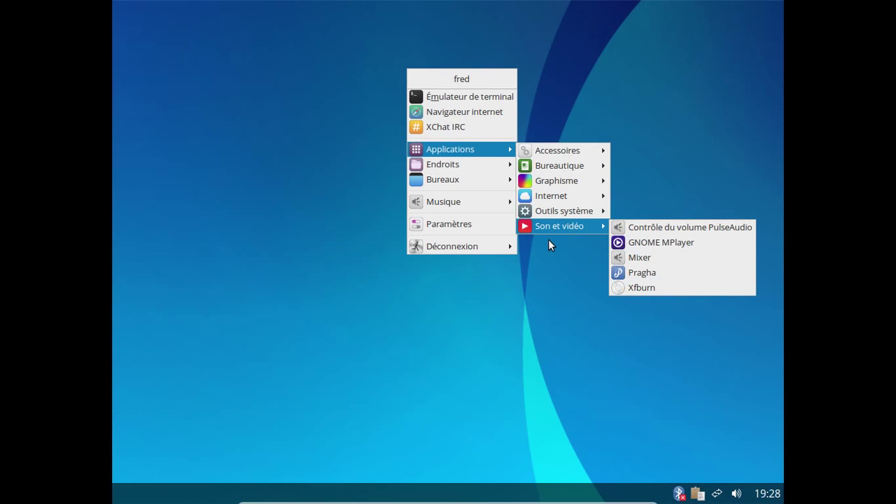
pyautogui.click(485, 226)
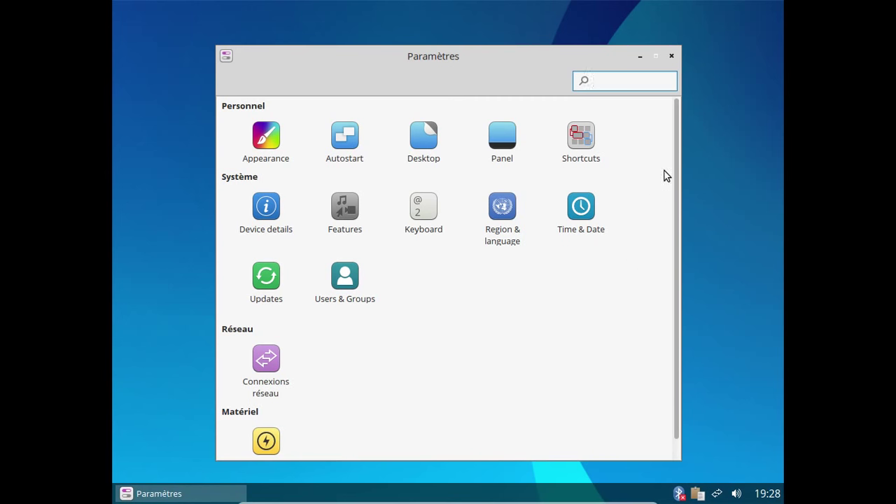
# Step: Open Appearance and browse its Effets, Polices and Thème tabs
pyautogui.scroll(-1, 669, 210)
pyautogui.click(663, 249)
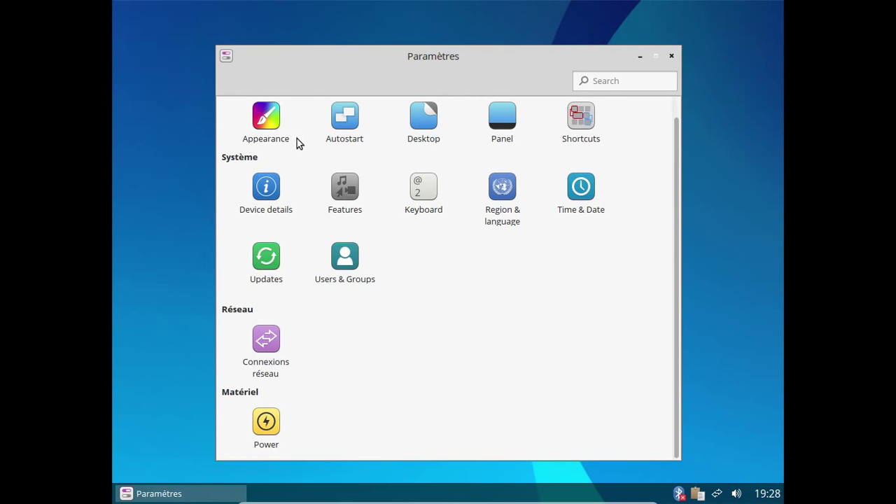
pyautogui.click(268, 126)
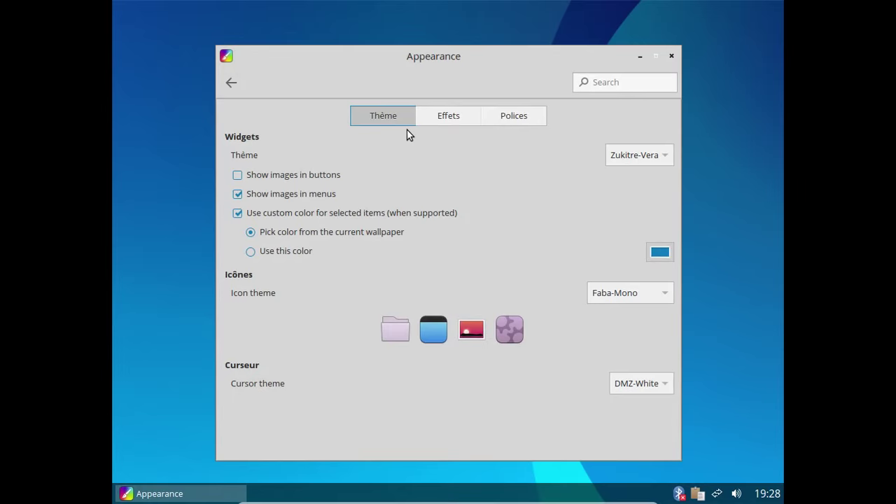
pyautogui.click(468, 116)
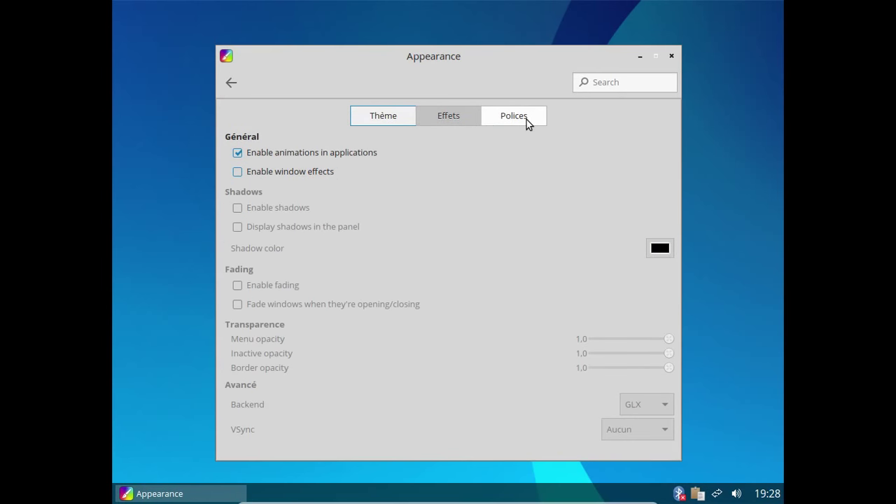
pyautogui.moveTo(514, 58); pyautogui.dragTo(503, 38)
pyautogui.click(498, 93)
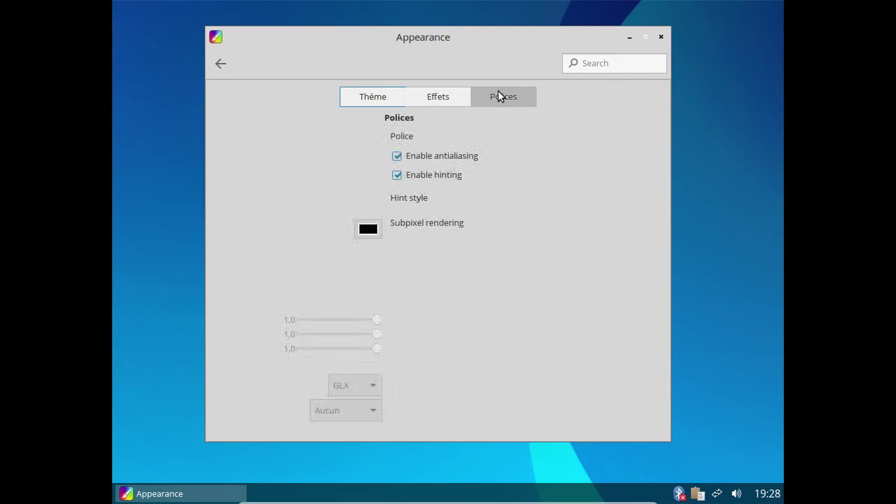
pyautogui.click(443, 99)
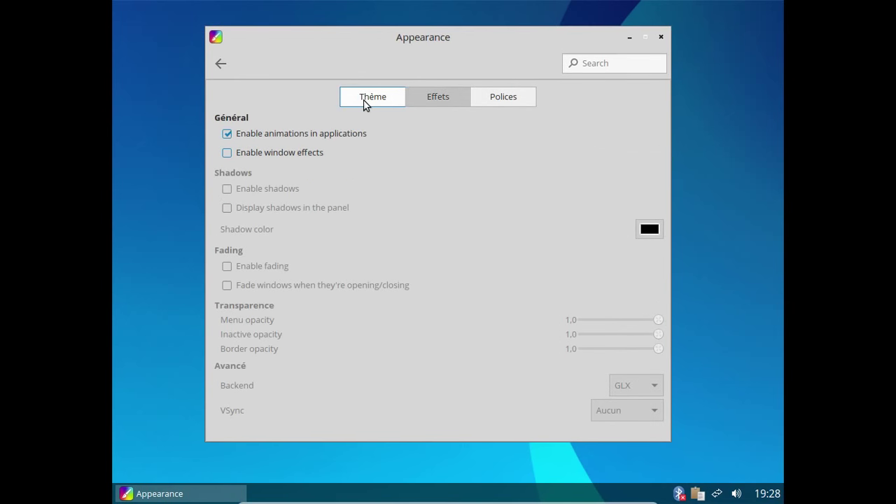
pyautogui.click(364, 99)
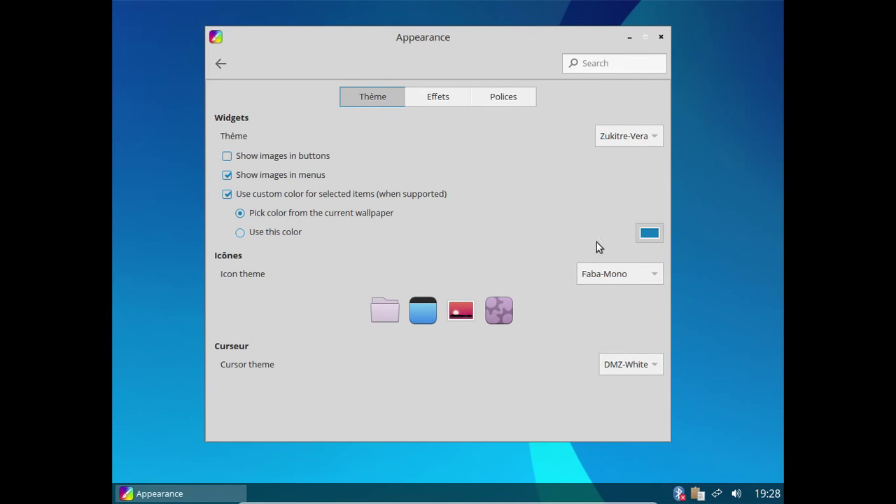
# Step: Keep Faba-Mono icons and the Zukitre-Vera widget theme, then return to the overview
pyautogui.click(618, 274)
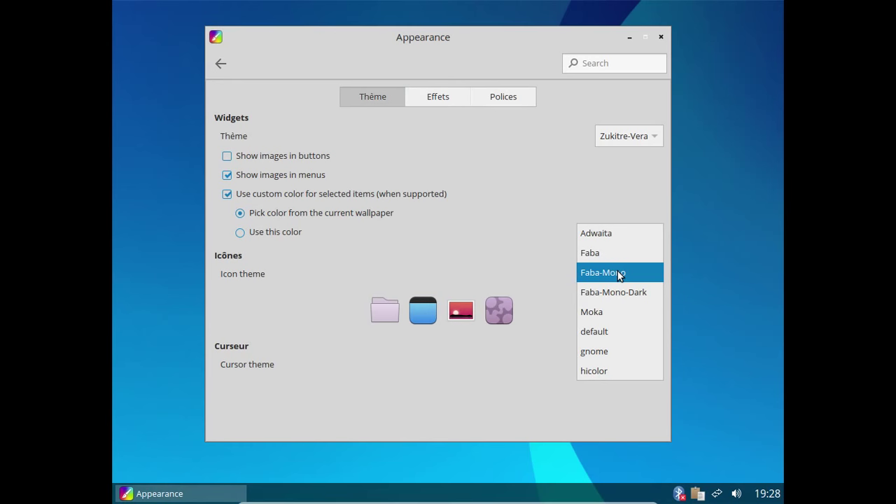
pyautogui.click(618, 273)
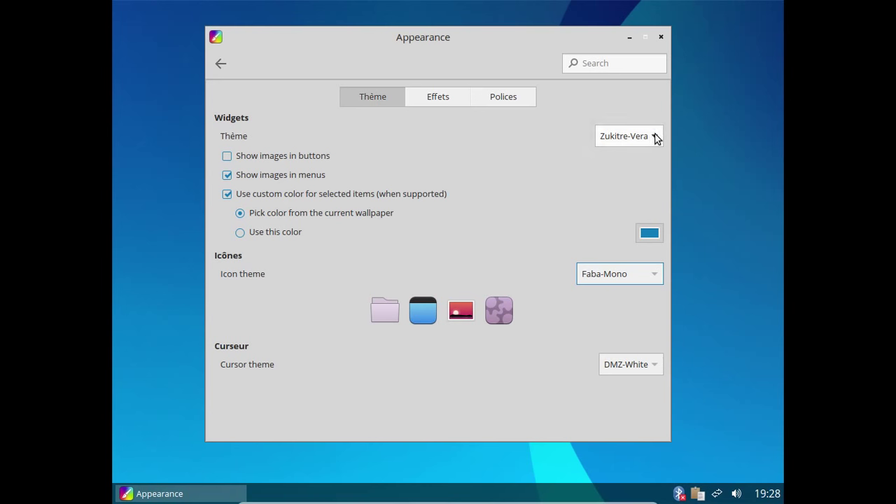
pyautogui.click(634, 136)
pyautogui.click(632, 134)
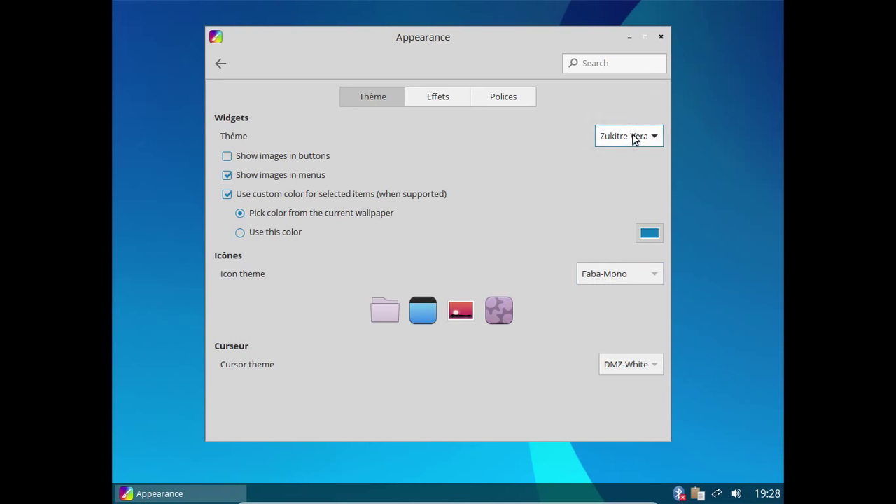
pyautogui.click(216, 63)
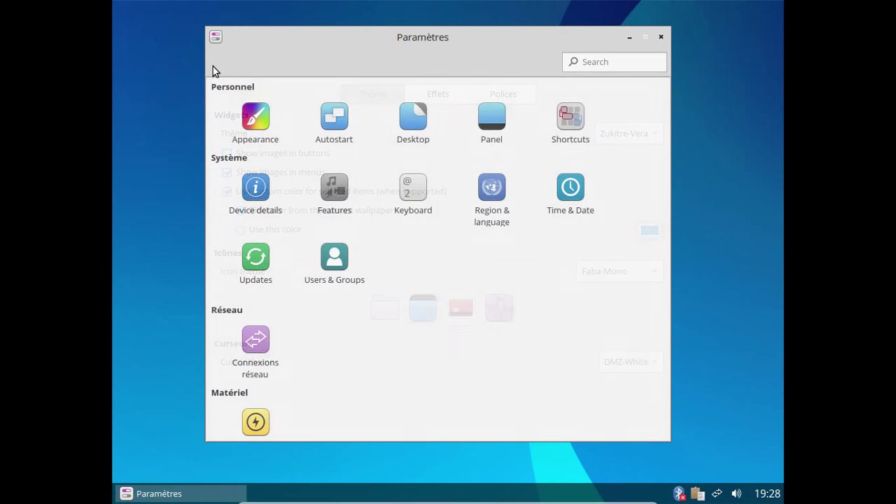
# Step: Check Autostart, toggle Panel launchers on and off, then view Device details (Semplice 7.0.1, 1.96 GiB)
pyautogui.click(338, 116)
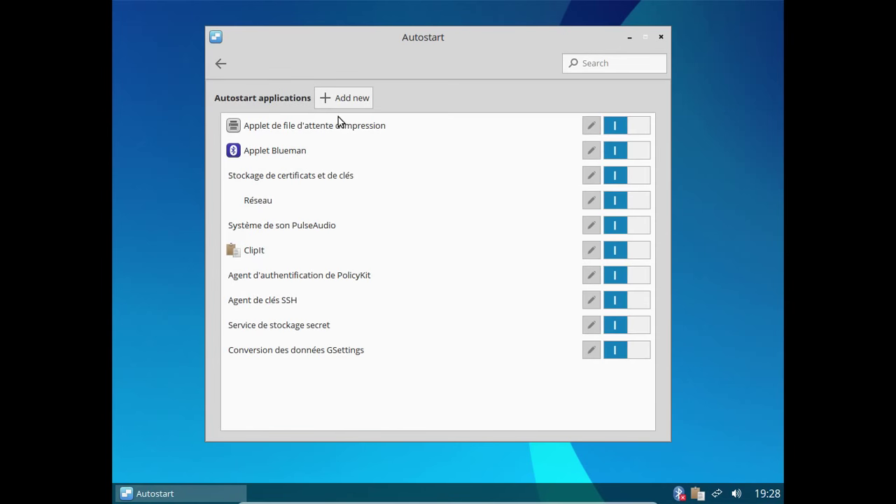
pyautogui.click(225, 66)
pyautogui.click(499, 124)
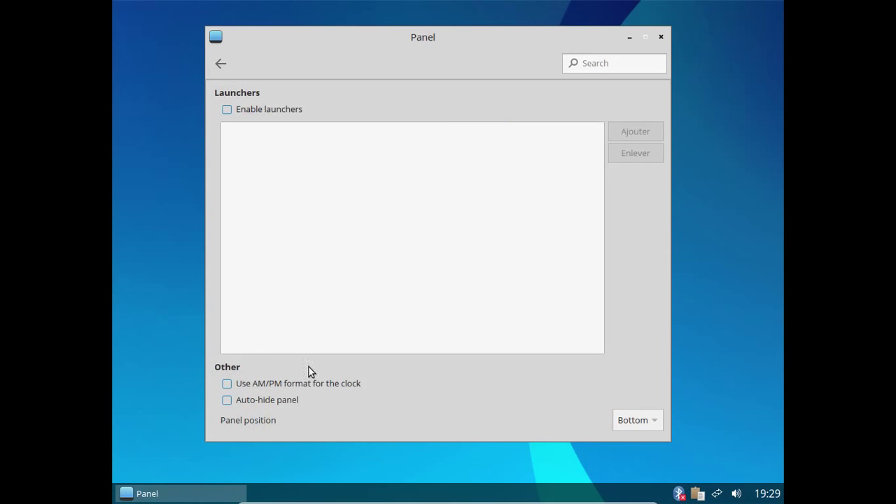
pyautogui.click(251, 113)
pyautogui.click(251, 113)
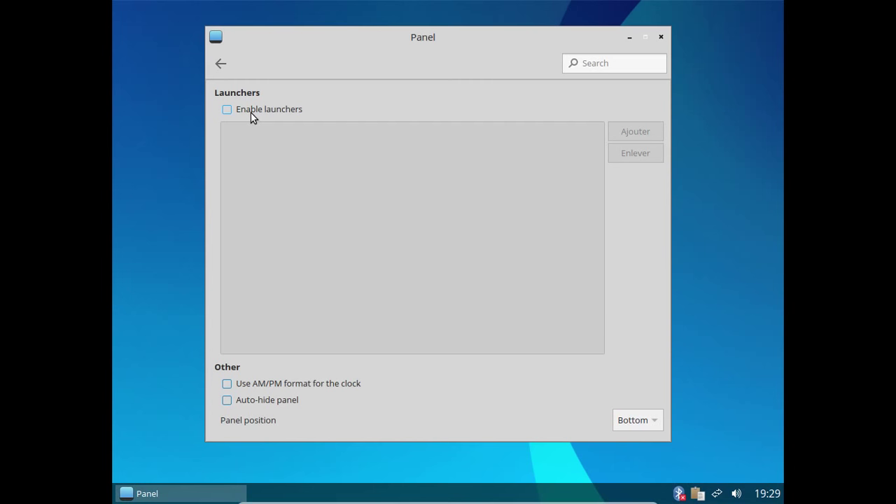
pyautogui.click(214, 66)
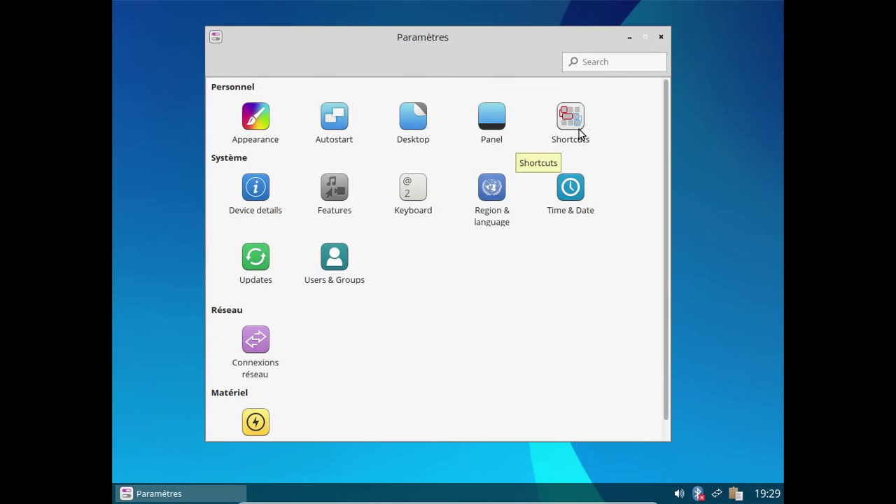
pyautogui.click(258, 196)
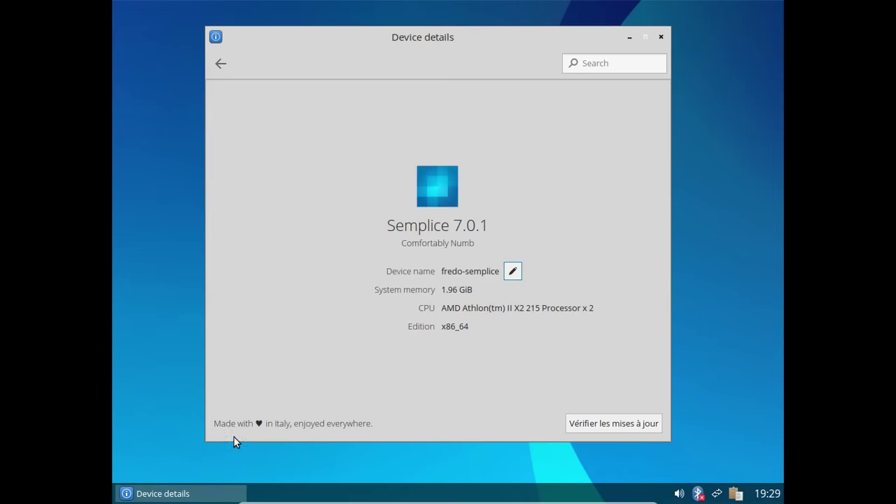
# Step: Review Region & language, Time & Date and Updates, leaving the channel on Semplice 7 (current)
pyautogui.click(223, 63)
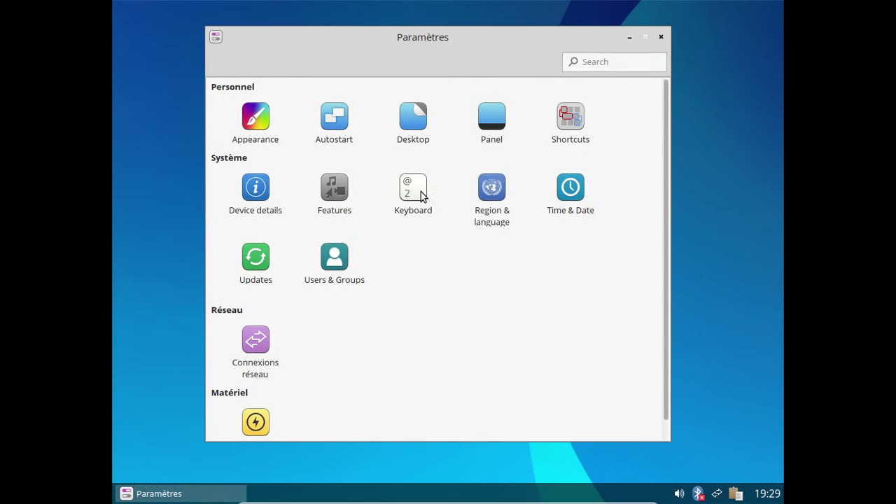
pyautogui.click(483, 194)
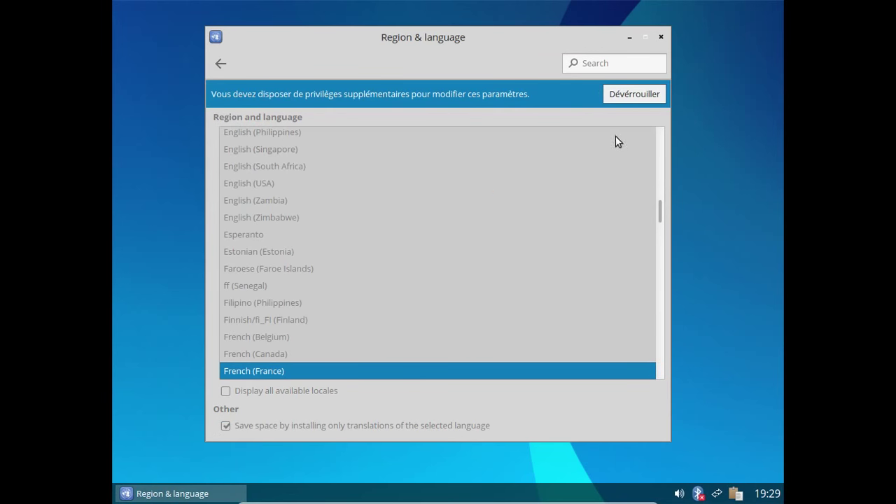
pyautogui.click(219, 62)
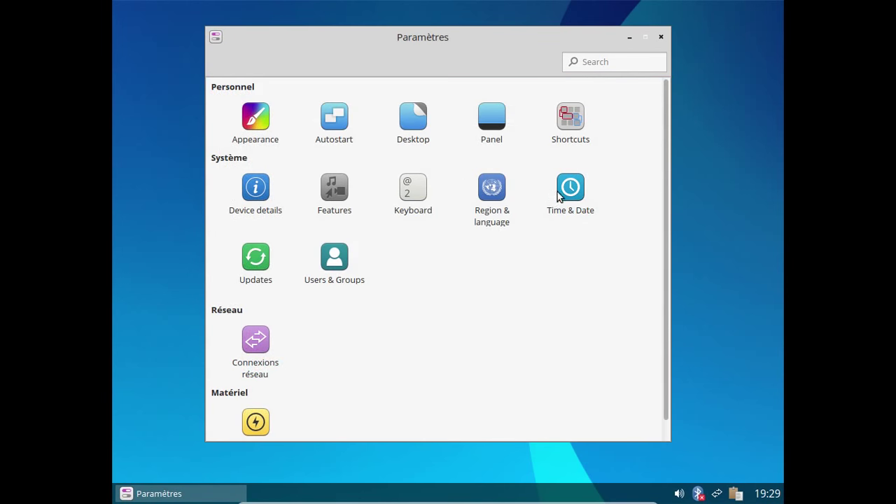
pyautogui.click(567, 197)
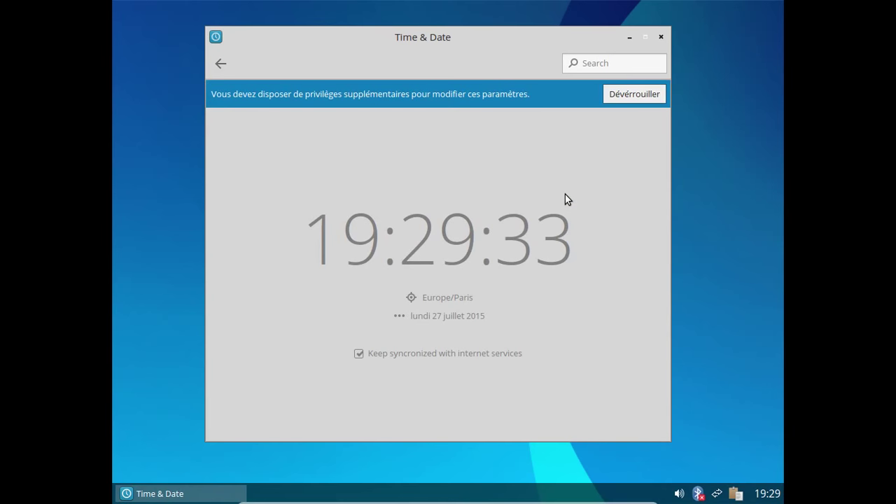
pyautogui.click(220, 63)
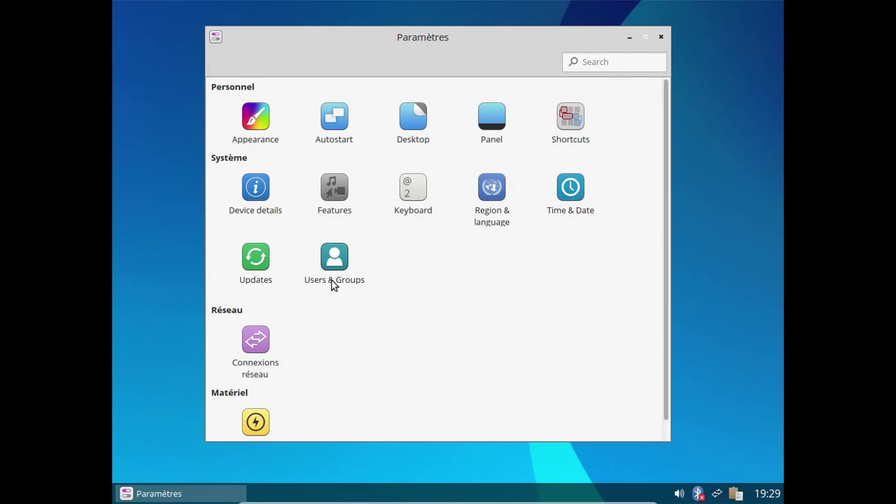
pyautogui.click(272, 266)
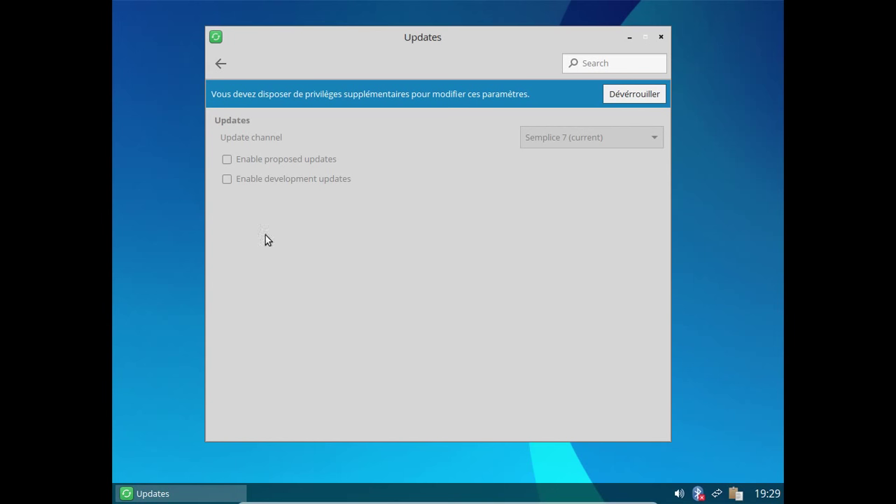
pyautogui.click(216, 63)
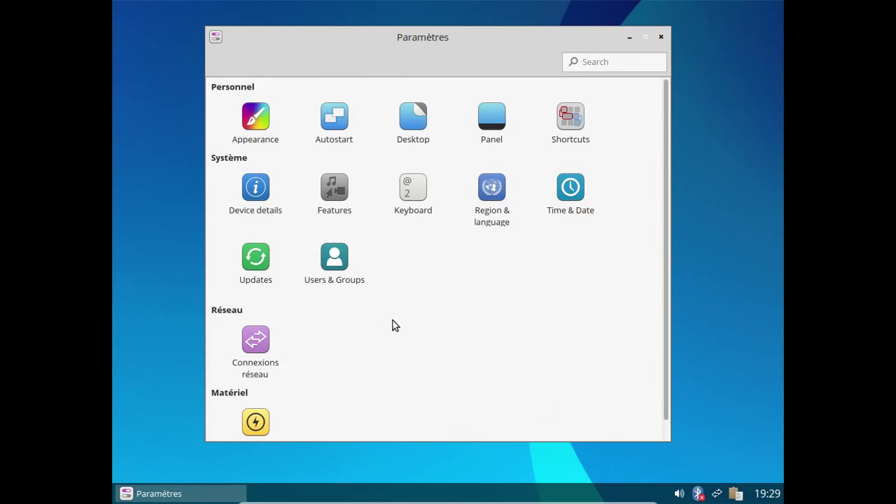
pyautogui.scroll(-1, 394, 326)
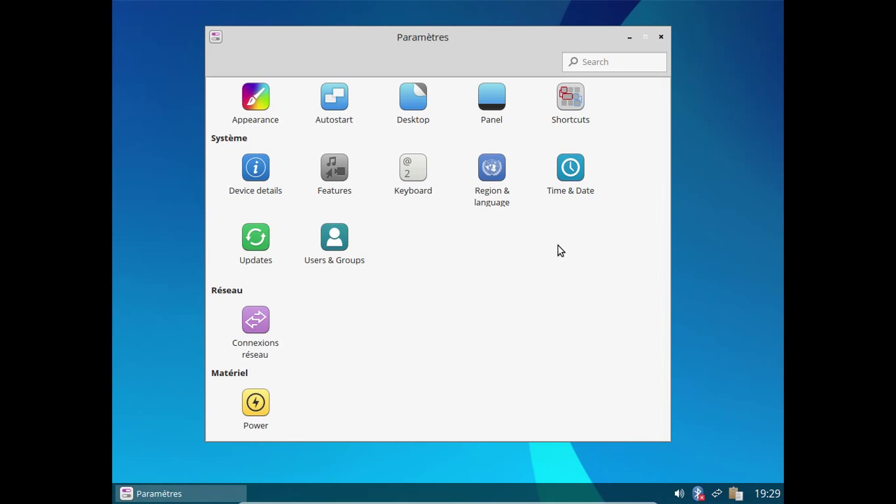
# Step: Close Paramètres, launch Mousepad and check its À propos version information
pyautogui.click(661, 37)
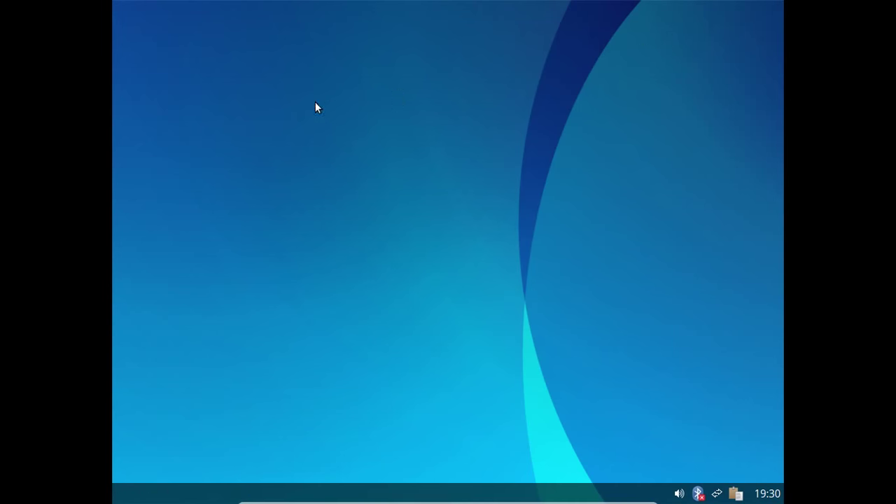
pyautogui.rightClick(280, 92)
pyautogui.moveTo(329, 172)
pyautogui.moveTo(403, 176)
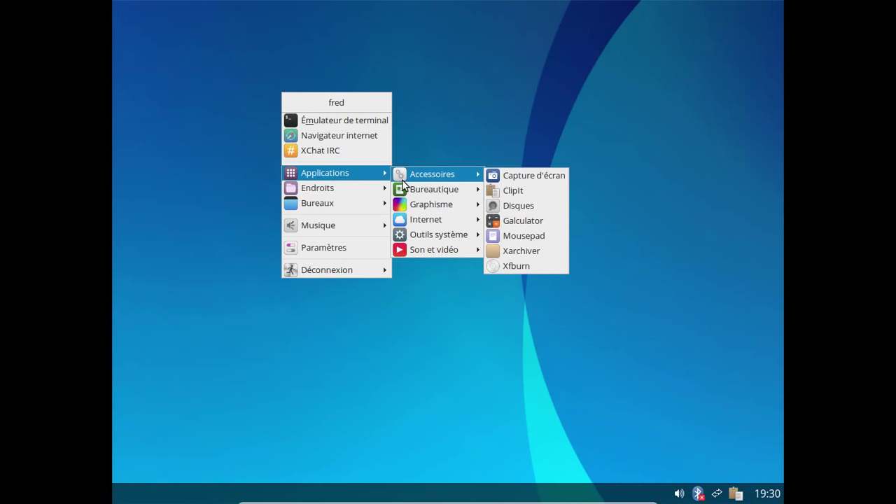
pyautogui.click(513, 237)
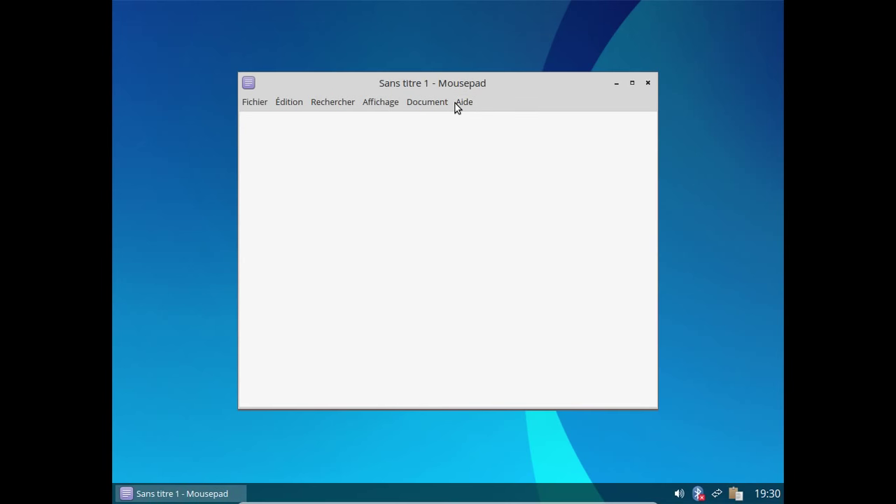
pyautogui.click(464, 102)
pyautogui.click(472, 133)
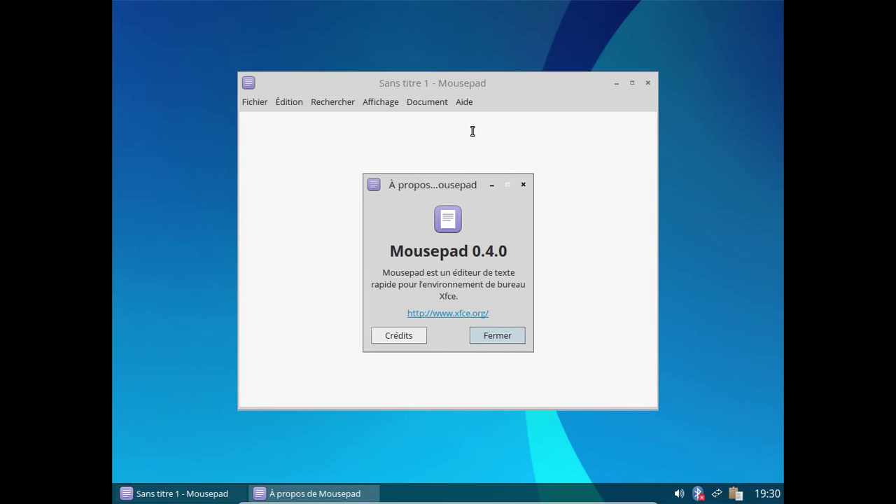
pyautogui.click(494, 339)
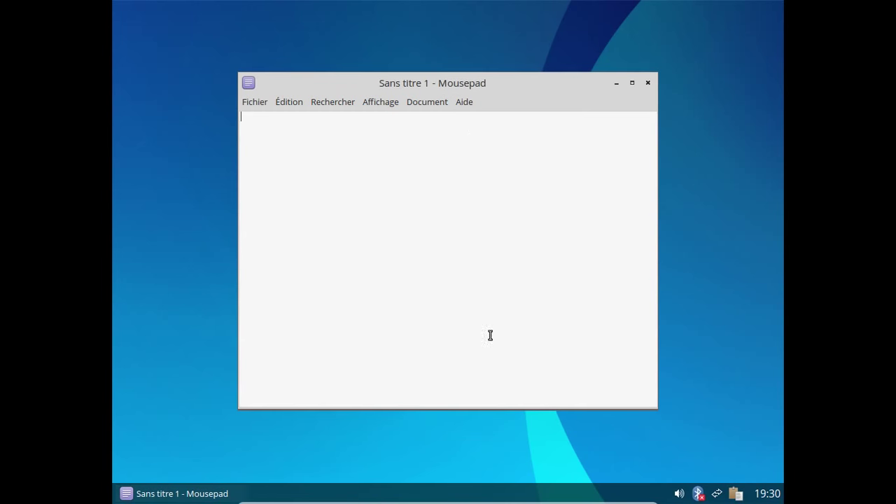
# Step: Turn on Mousepad's Barre d'outils and Barre d'état, then close the editor
pyautogui.click(378, 105)
pyautogui.moveTo(426, 106)
pyautogui.moveTo(376, 109)
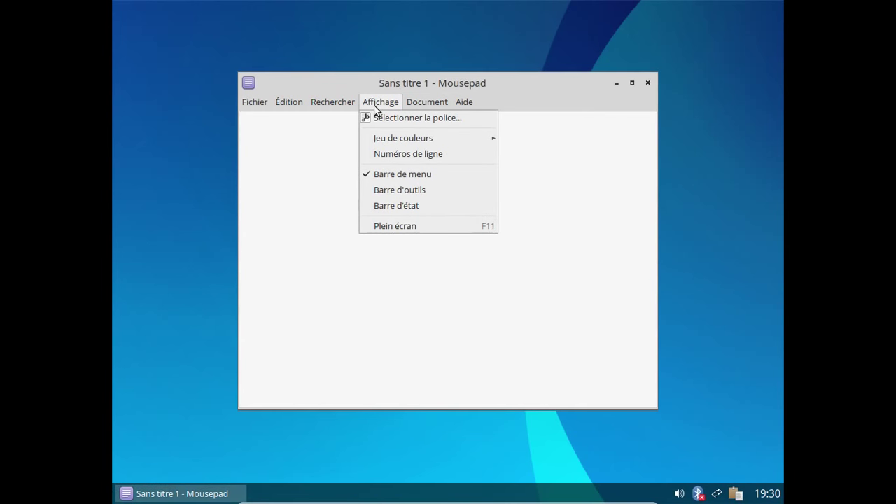
pyautogui.click(391, 190)
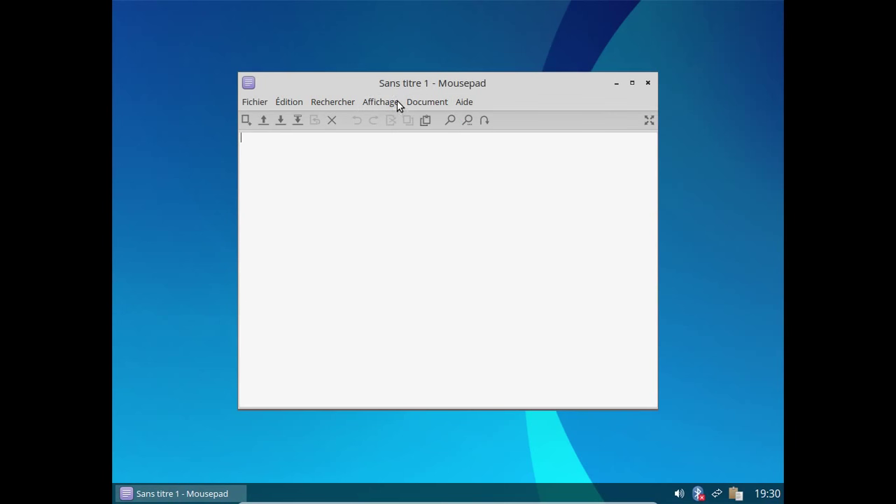
pyautogui.click(419, 105)
pyautogui.moveTo(390, 105)
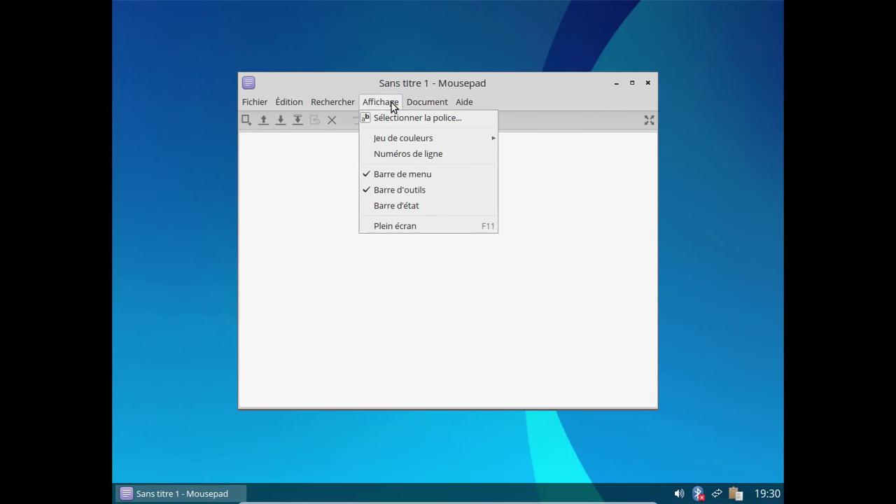
pyautogui.click(375, 203)
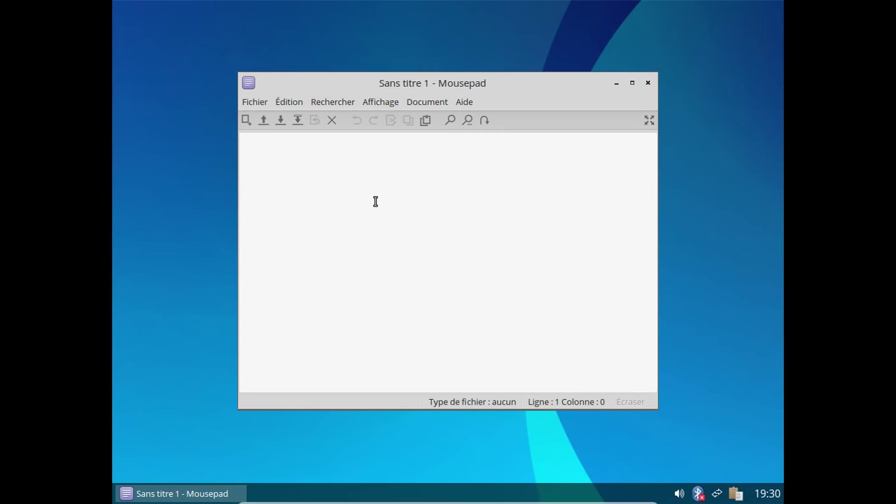
pyautogui.click(648, 83)
pyautogui.rightClick(316, 73)
# Step: Launch AbiWord from Applications > Bureautique
pyautogui.moveTo(358, 144)
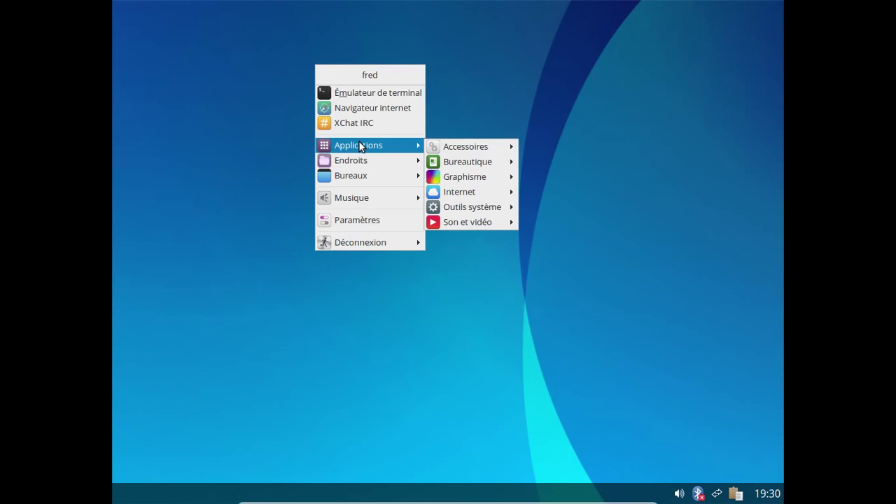
pyautogui.moveTo(483, 164)
pyautogui.click(567, 164)
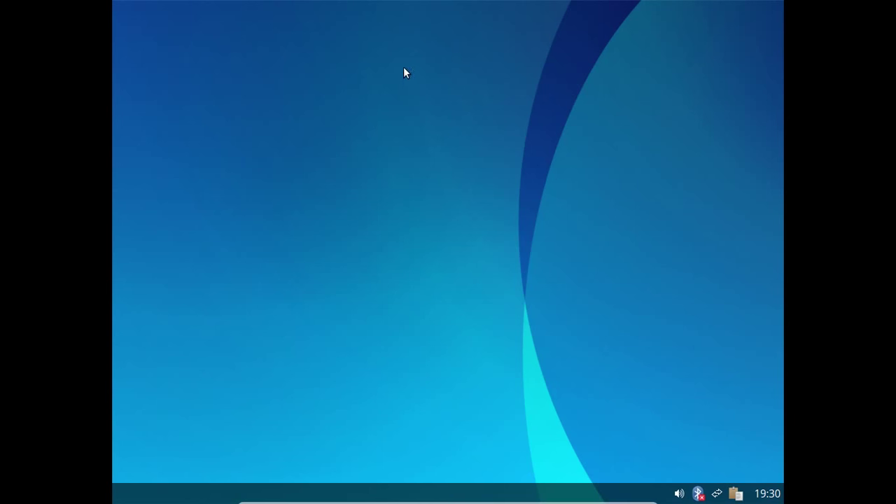
# Step: Launch Gnumeric, move its window up and right, maximize it, then restore it
pyautogui.rightClick(501, 30)
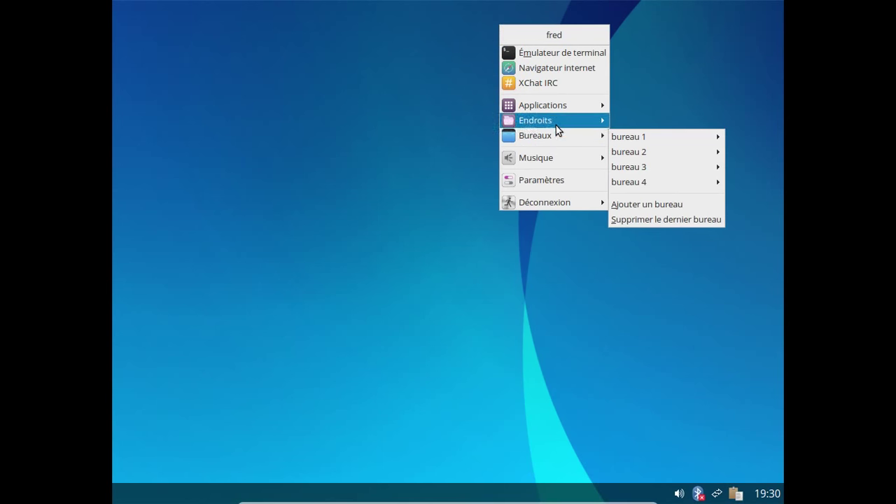
pyautogui.moveTo(553, 111)
pyautogui.moveTo(671, 124)
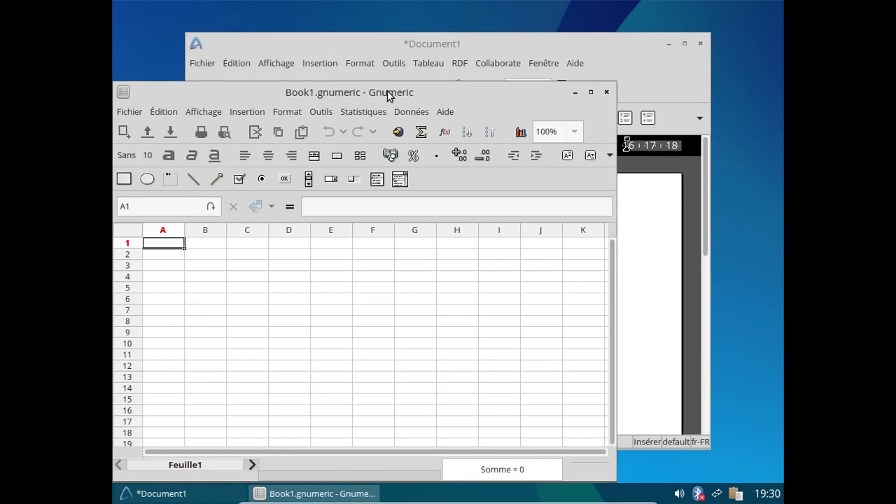
pyautogui.moveTo(390, 100); pyautogui.dragTo(700, 82)
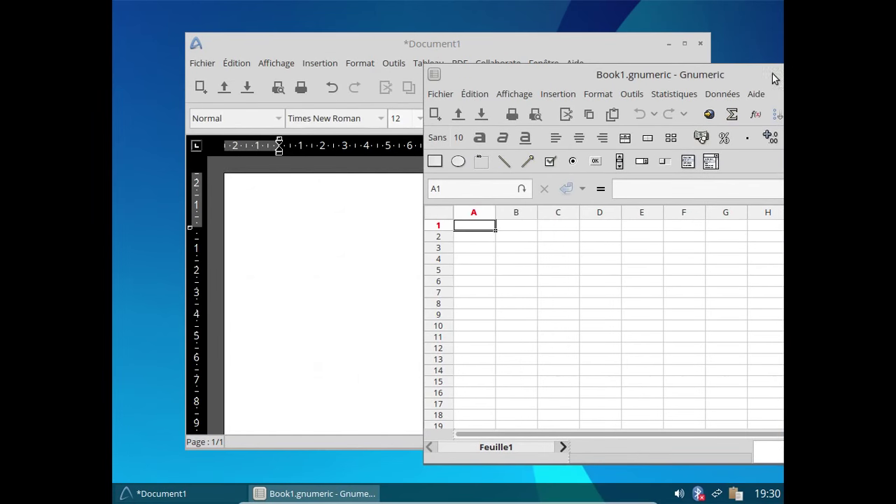
pyautogui.moveTo(612, 75); pyautogui.dragTo(674, 10)
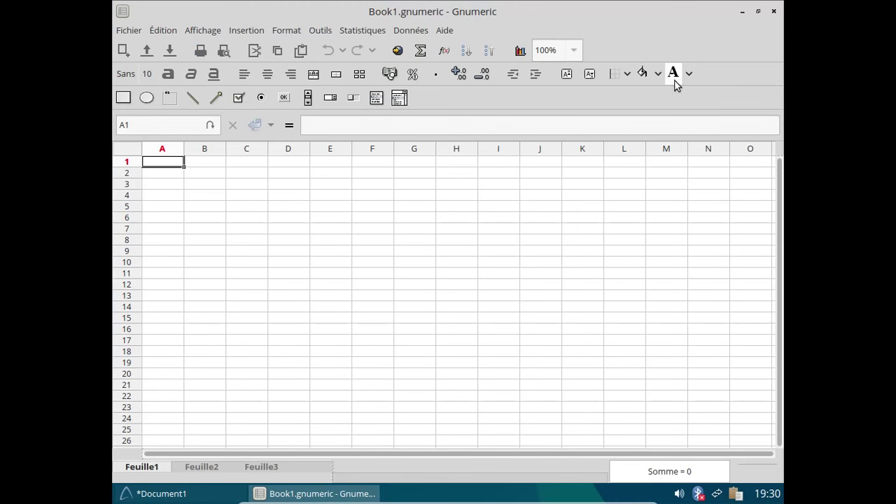
pyautogui.click(757, 11)
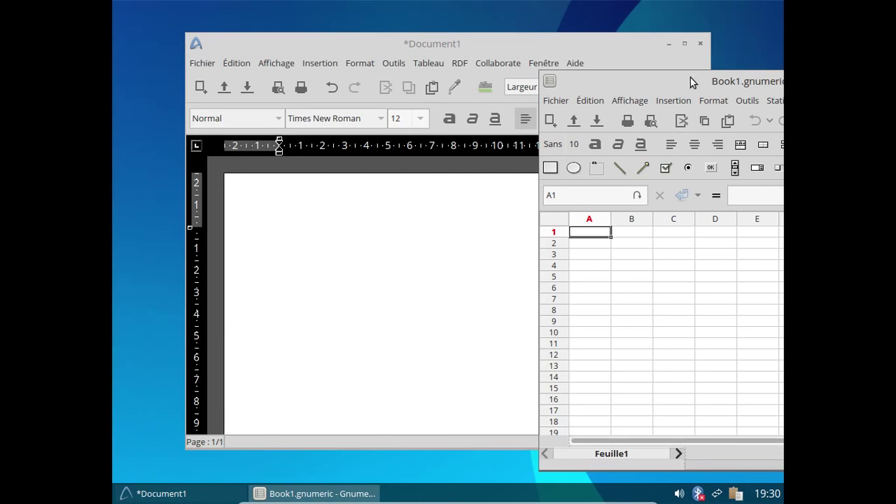
# Step: Maximize the Gnumeric window, move it to the centre and bring AbiWord forward
pyautogui.doubleClick(770, 79)
pyautogui.moveTo(665, 80); pyautogui.dragTo(350, 40)
pyautogui.click(351, 40)
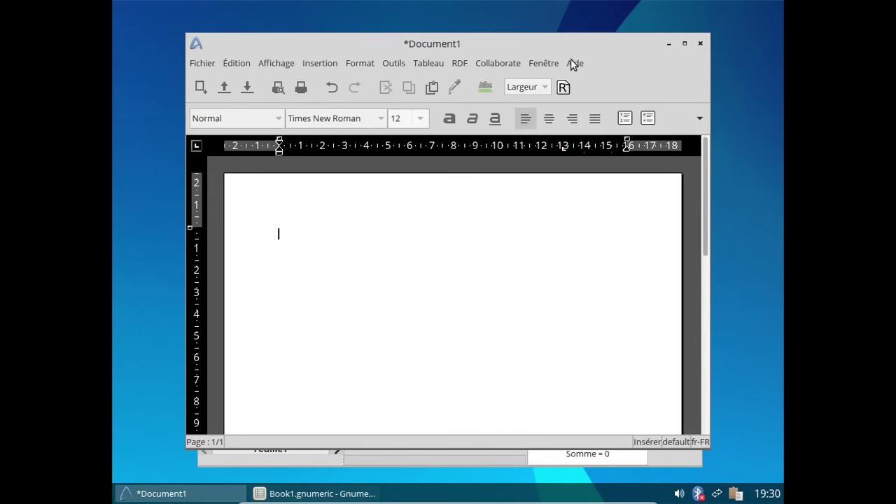
# Step: View AbiWord's À propos dialog, then close Document1 without saving
pyautogui.click(574, 63)
pyautogui.click(575, 64)
pyautogui.click(575, 64)
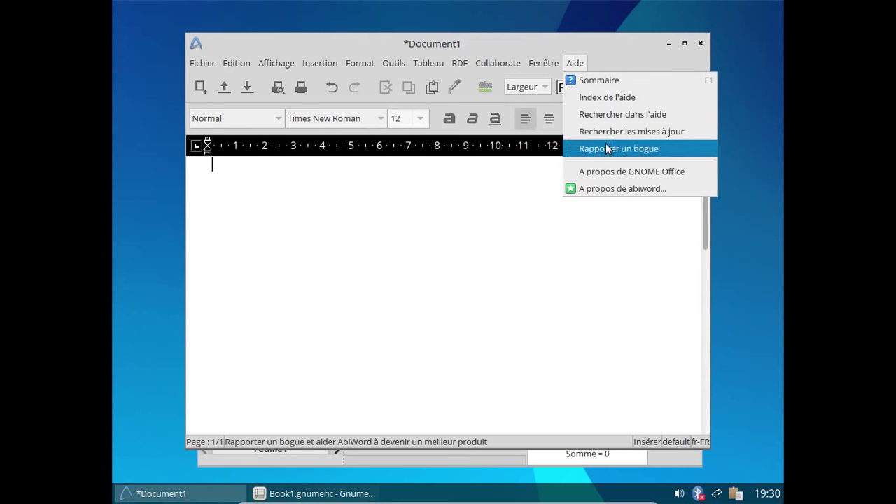
pyautogui.click(618, 189)
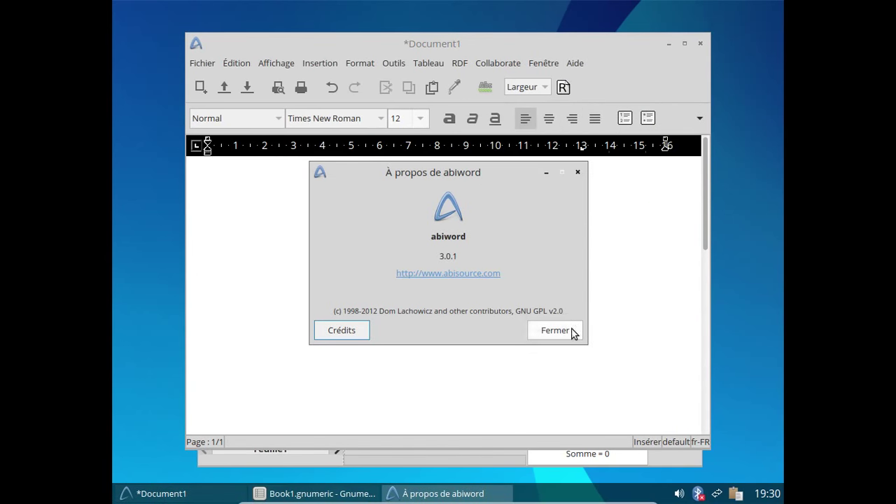
pyautogui.click(570, 331)
pyautogui.click(701, 43)
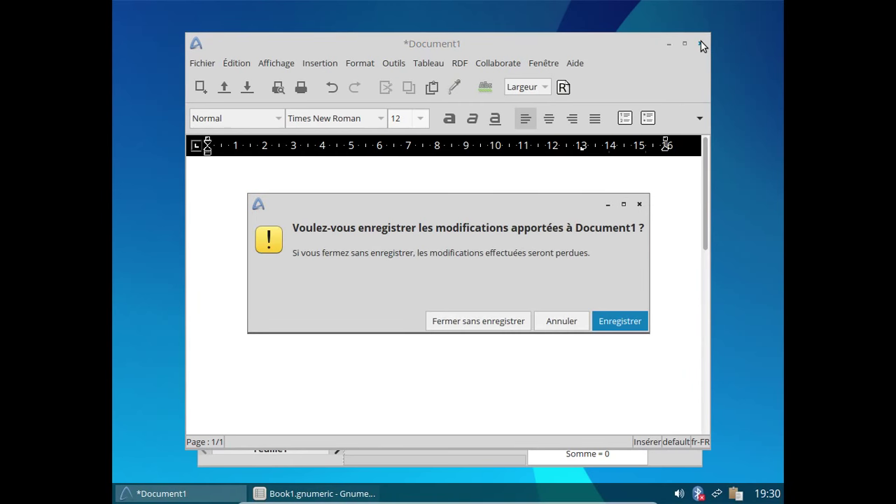
pyautogui.click(510, 320)
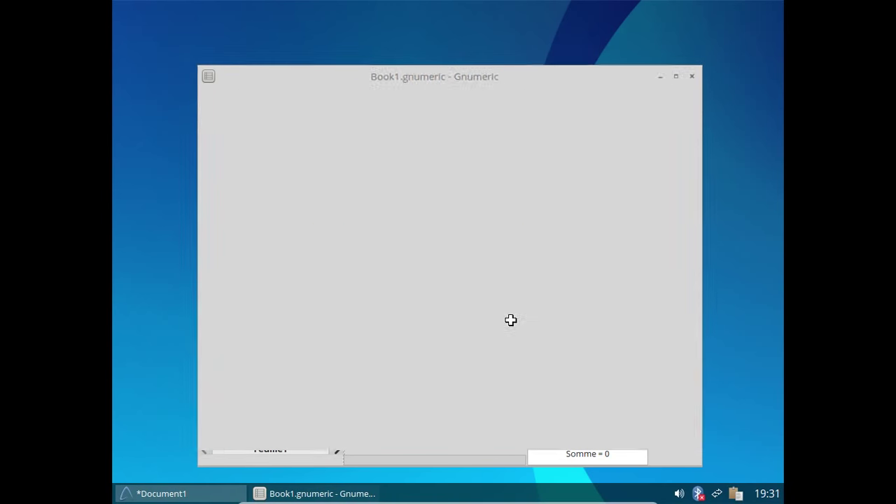
pyautogui.click(685, 73)
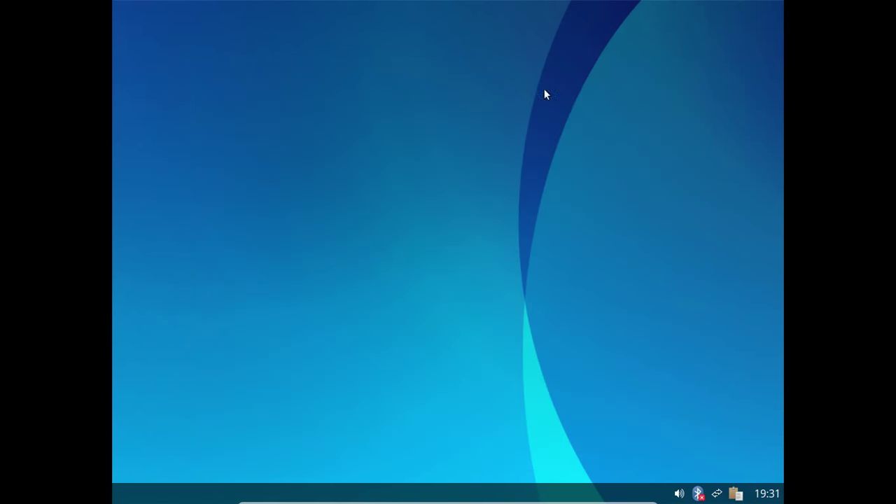
pyautogui.rightClick(414, 35)
pyautogui.moveTo(468, 119)
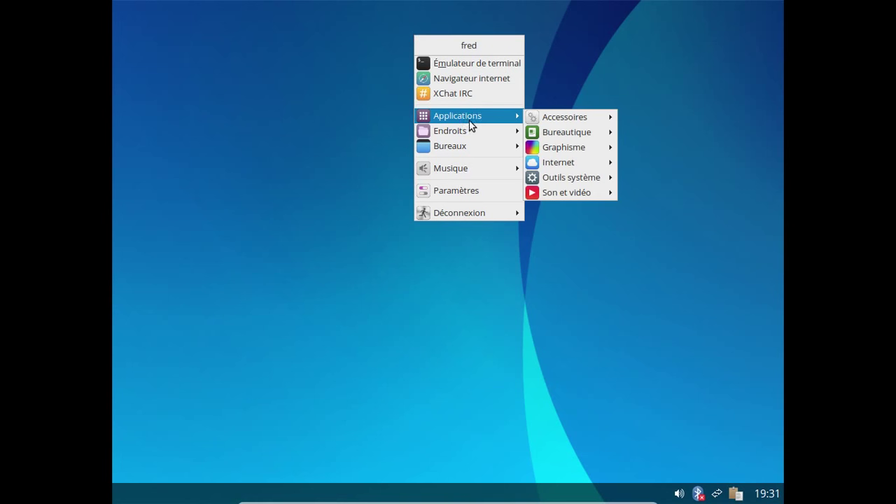
pyautogui.moveTo(548, 117)
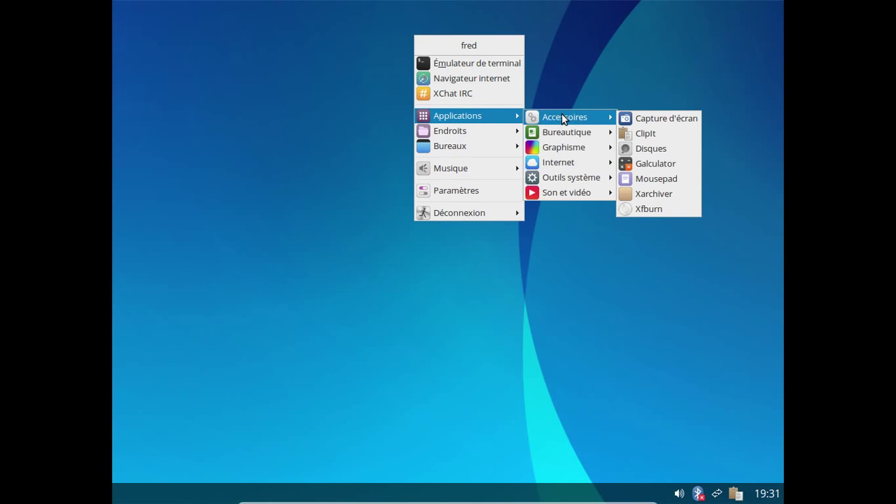
pyautogui.moveTo(569, 149)
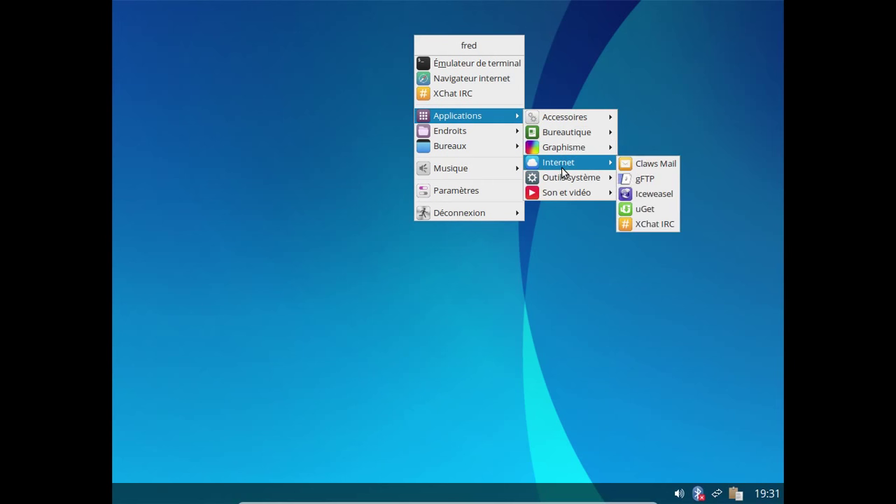
pyautogui.moveTo(562, 175)
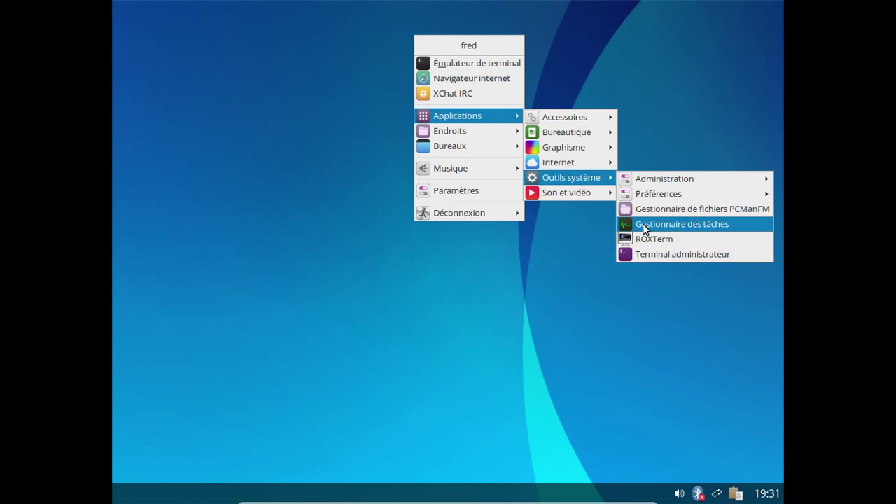
pyautogui.click(643, 224)
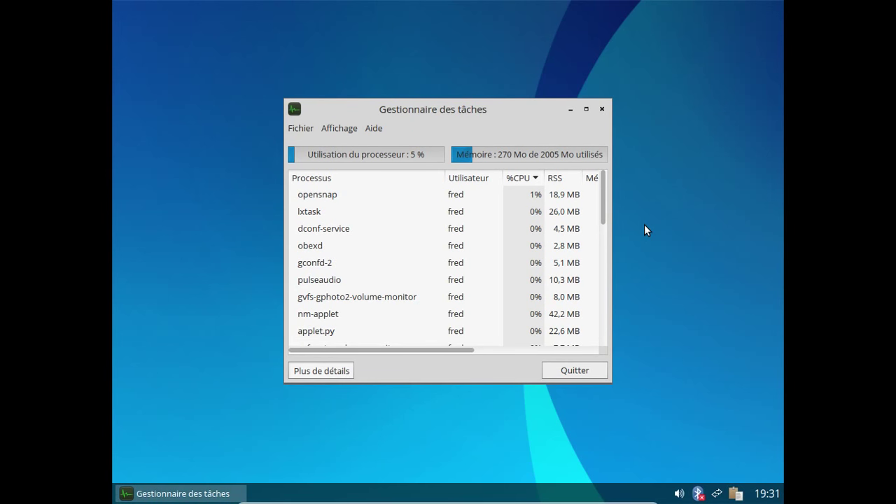
pyautogui.scroll(-6, 534, 218)
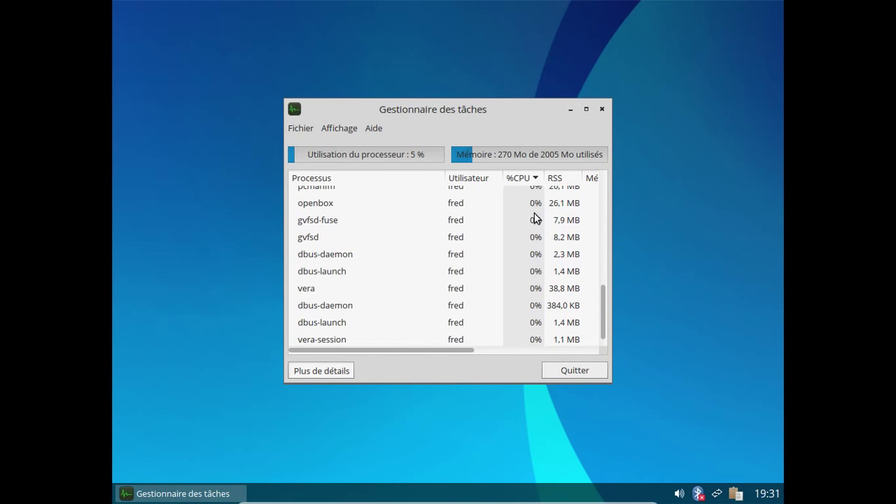
pyautogui.click(603, 109)
pyautogui.rightClick(365, 66)
pyautogui.moveTo(417, 148)
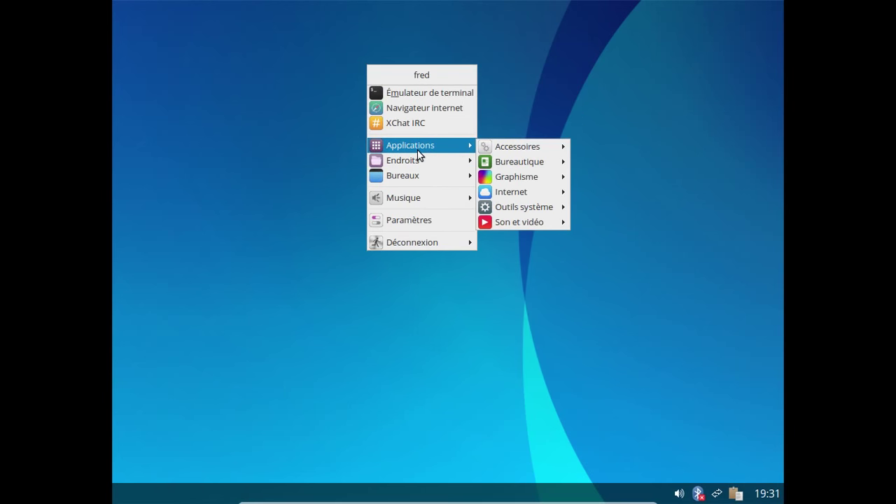
pyautogui.moveTo(550, 207)
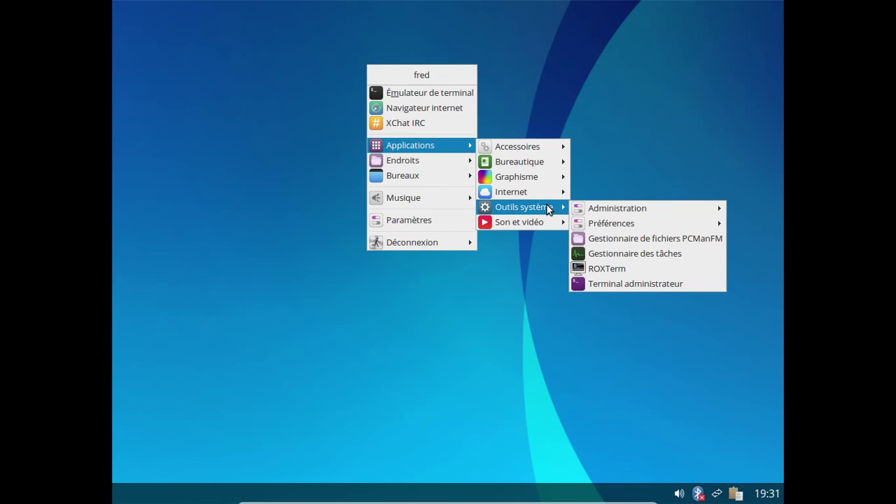
pyautogui.click(611, 249)
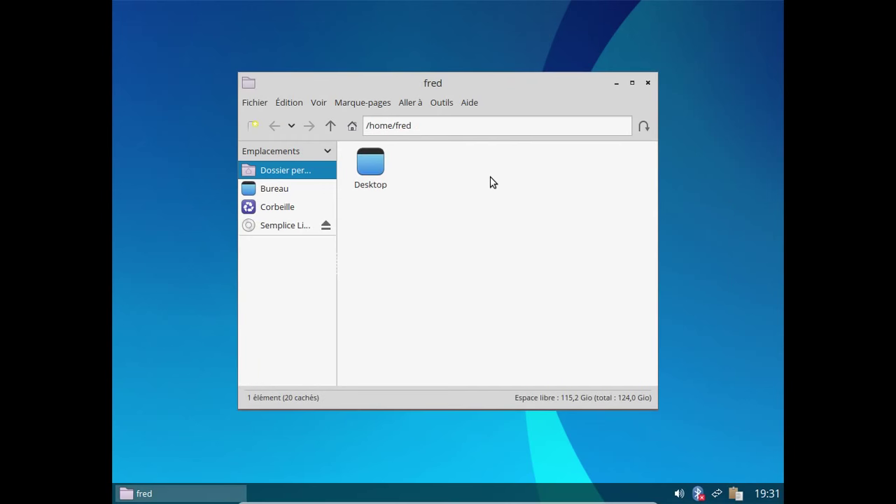
pyautogui.rightClick(490, 178)
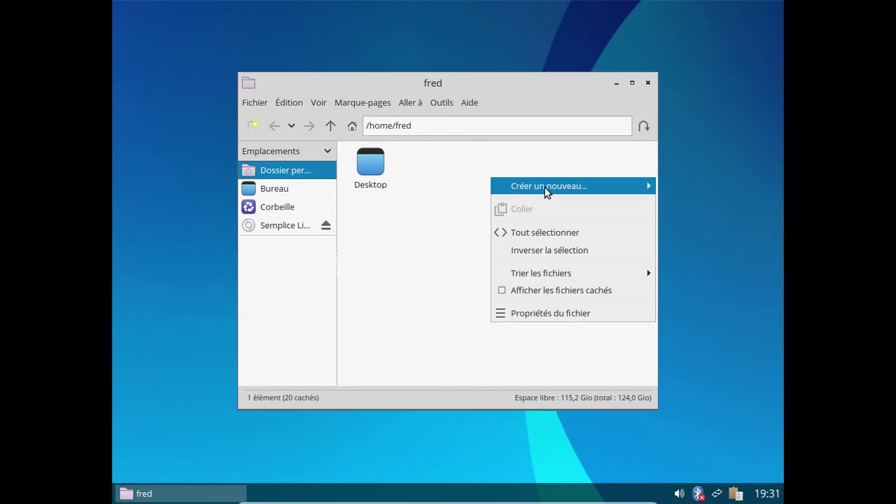
pyautogui.moveTo(544, 189)
pyautogui.click(451, 172)
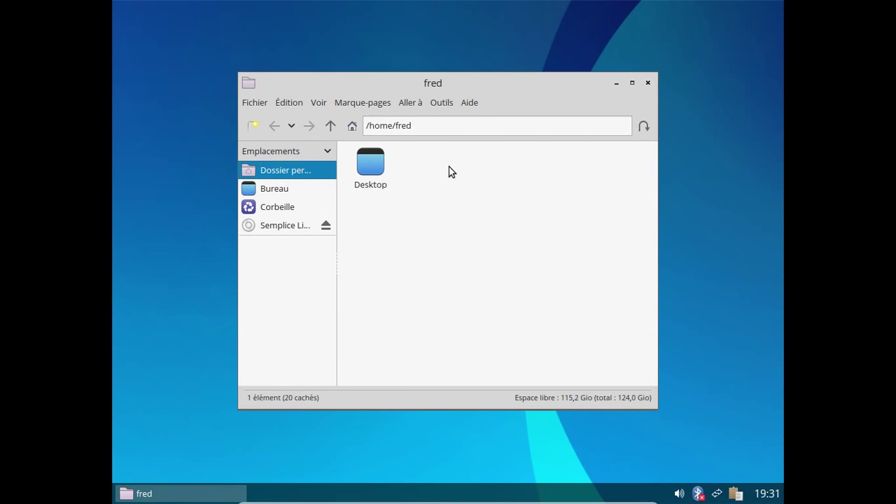
pyautogui.click(648, 84)
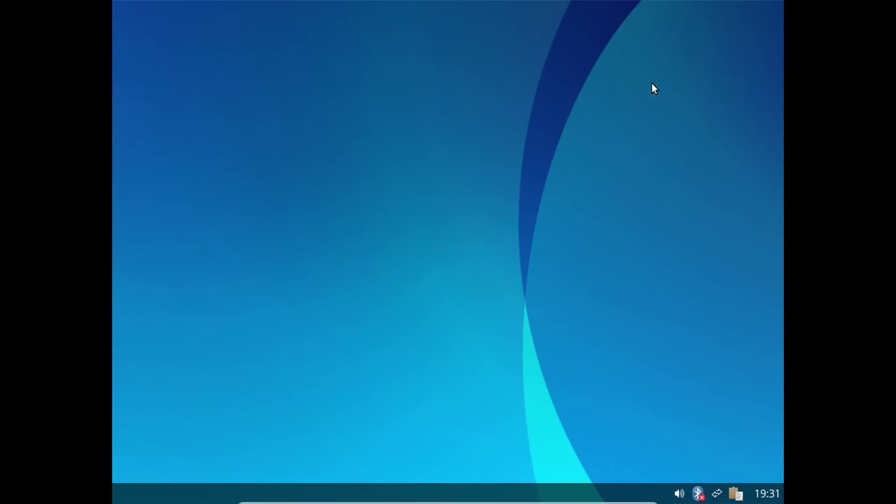
# Step: Open a terminal and install xdg-user-dirs with sudo apt-get, entering the administrator password
pyautogui.rightClick(327, 44)
pyautogui.click(361, 70)
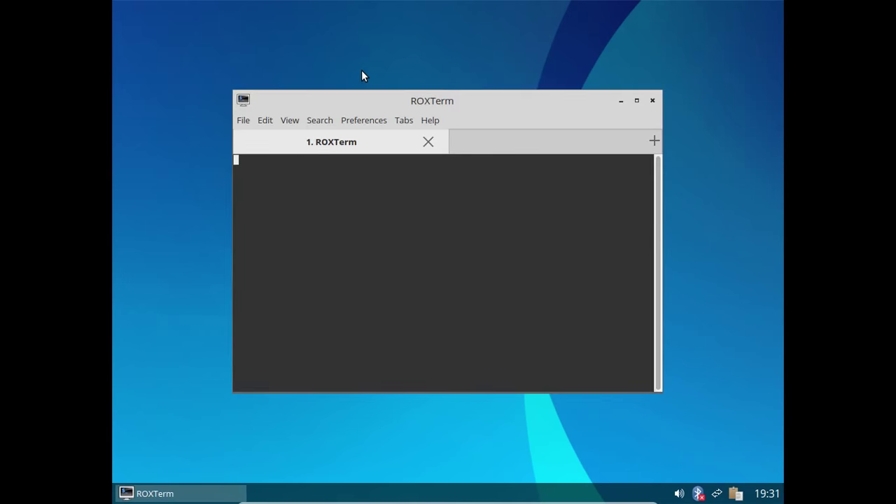
pyautogui.write('xdg-')
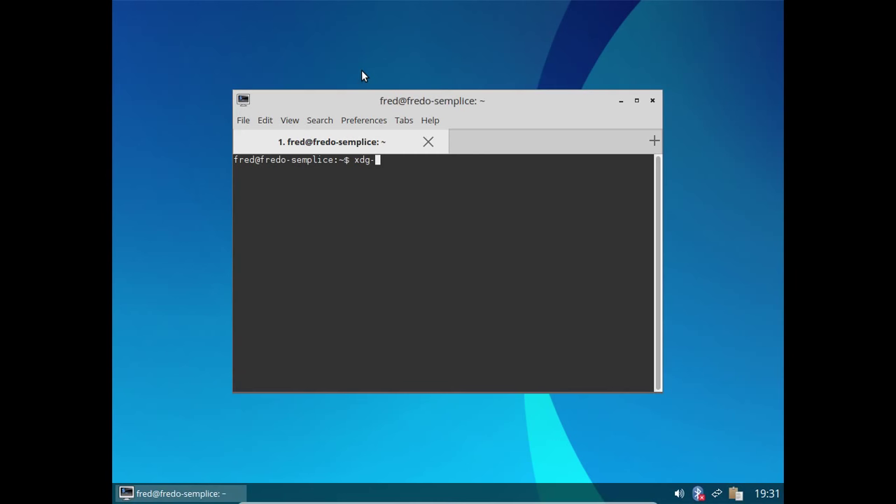
pyautogui.press('Tab')
pyautogui.press('Tab')
pyautogui.press('BackSpace')
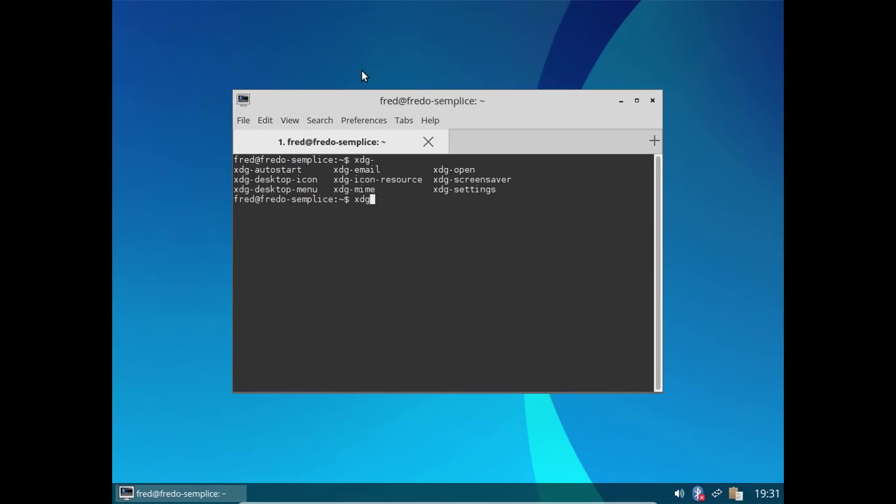
pyautogui.press('BackSpace')
pyautogui.press('BackSpace')
pyautogui.press('BackSpace')
pyautogui.write('sudo apt-get install xdg')
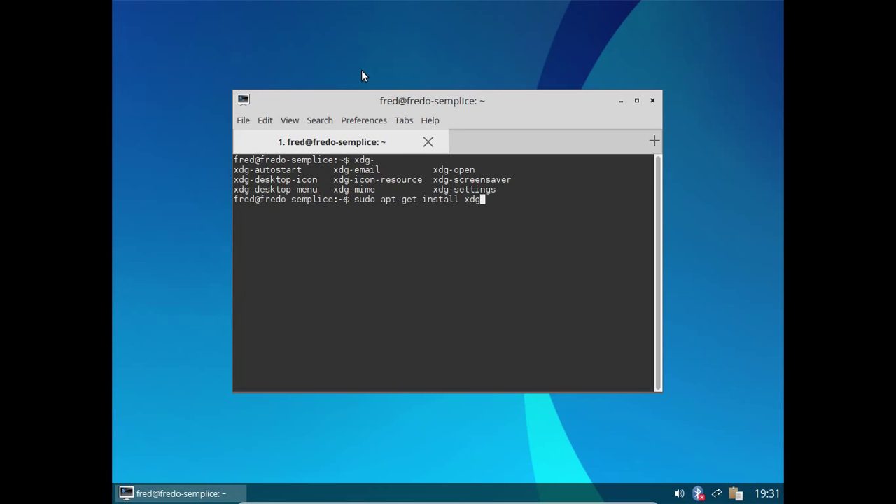
pyautogui.write('-user-fir')
pyautogui.press('BackSpace')
pyautogui.press('BackSpace')
pyautogui.press('BackSpace')
pyautogui.write('dirs')
pyautogui.press('Return')
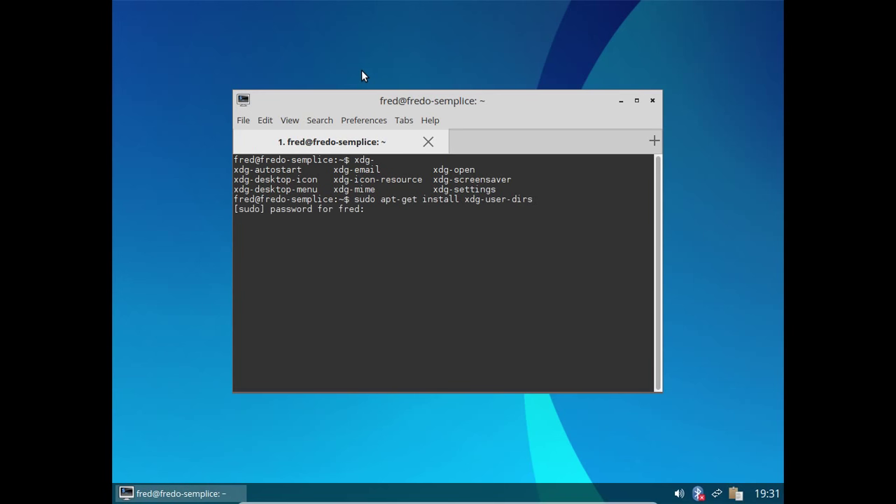
pyautogui.press('Return')
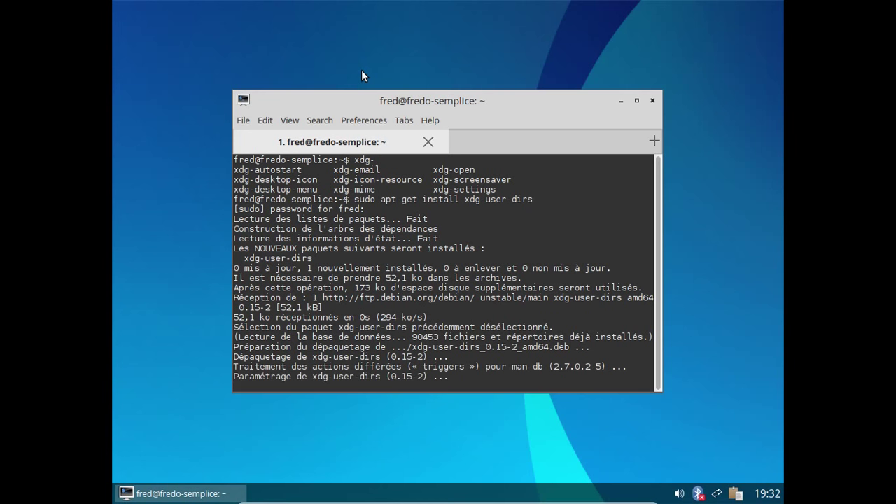
# Step: Run xdg-user-dirs-update and ls to create and list the home folders, then close the terminal
pyautogui.write('xdg-')
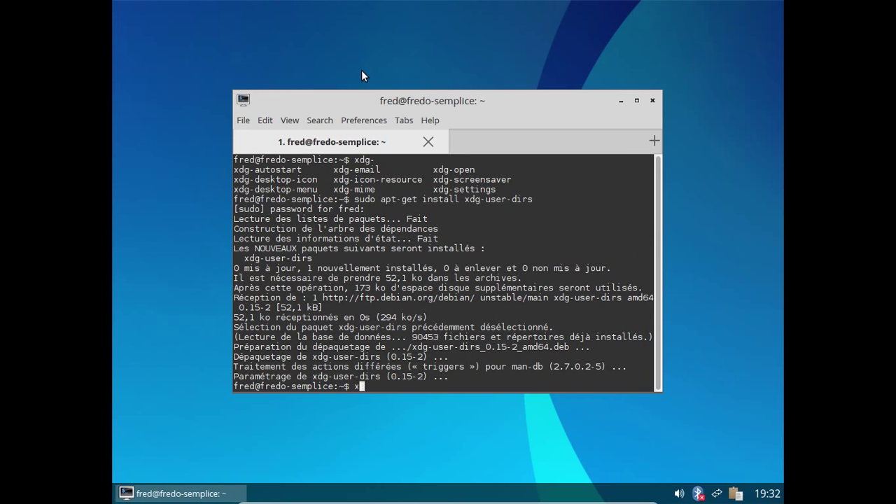
pyautogui.write('y')
pyautogui.press('Tab')
pyautogui.write('update')
pyautogui.press('Return')
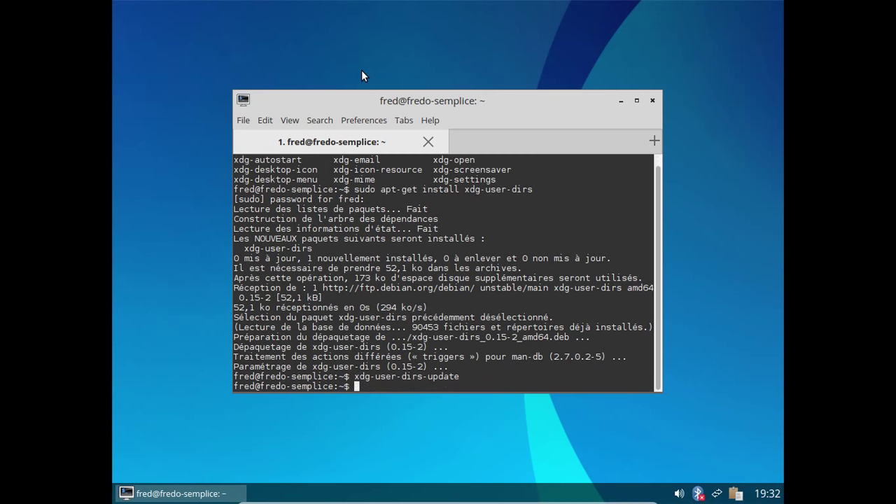
pyautogui.write('ls')
pyautogui.press('Return')
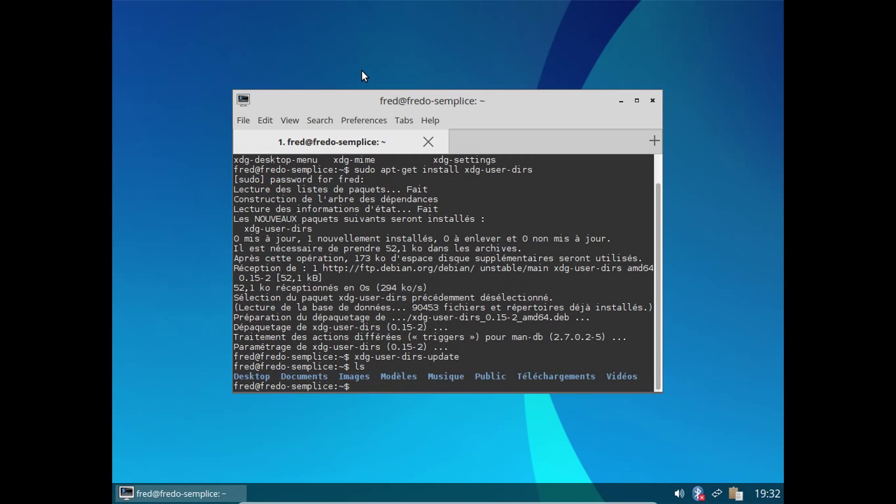
pyautogui.click(652, 101)
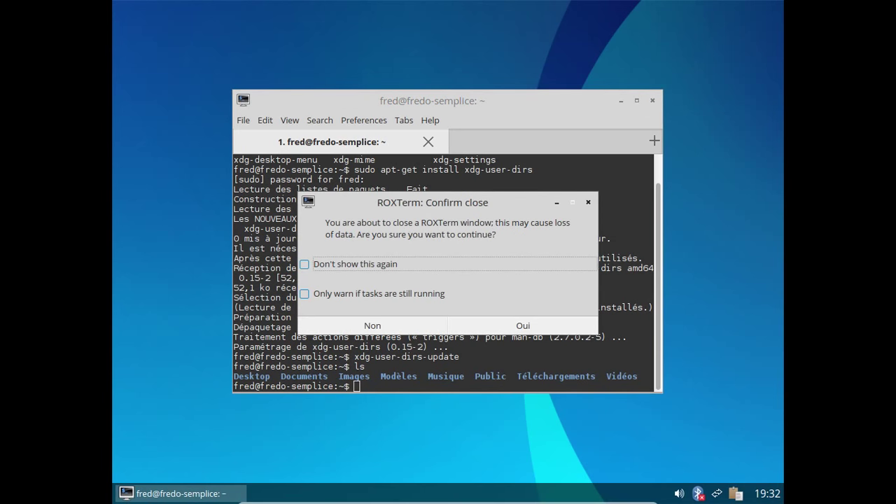
pyautogui.click(489, 325)
pyautogui.rightClick(377, 68)
# Step: Launch PCManFM from Outils système and move its window up to show /home/fred's folders
pyautogui.moveTo(425, 153)
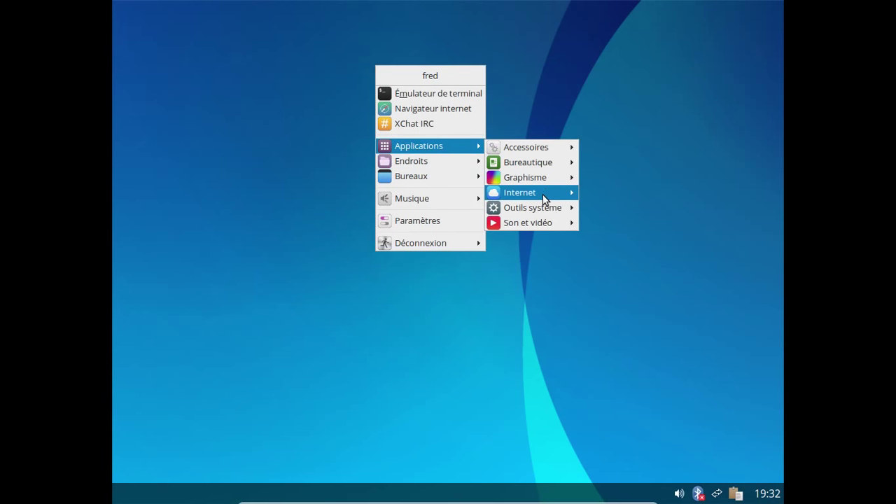
pyautogui.moveTo(541, 208)
pyautogui.click(641, 240)
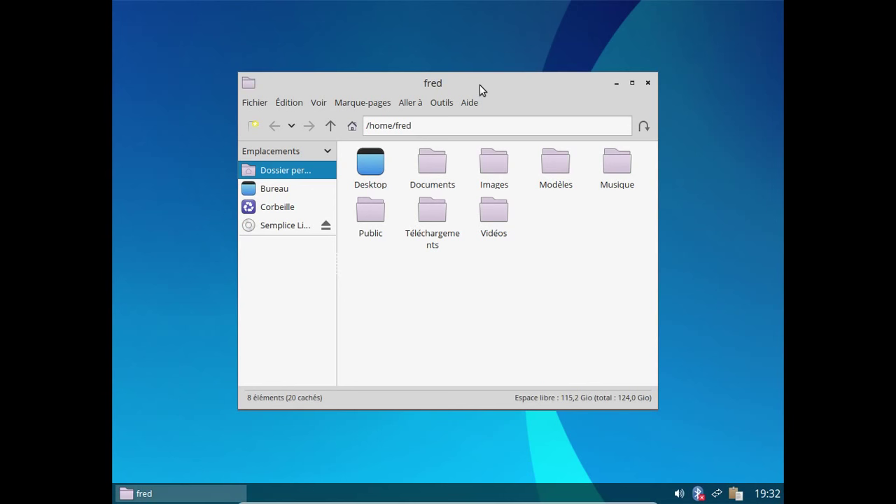
pyautogui.moveTo(480, 83); pyautogui.dragTo(490, 49)
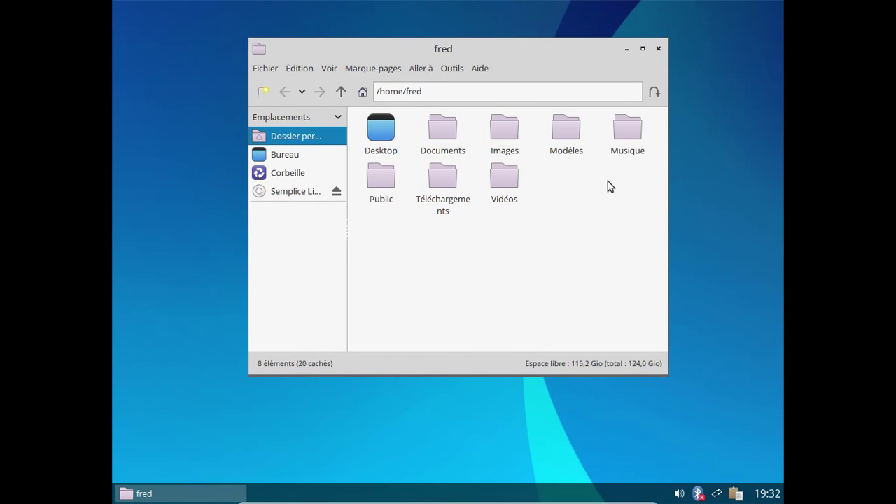
# Step: Launch Synaptic from Outils système > Administration, authenticate with the password, and close the introduction
pyautogui.rightClick(172, 19)
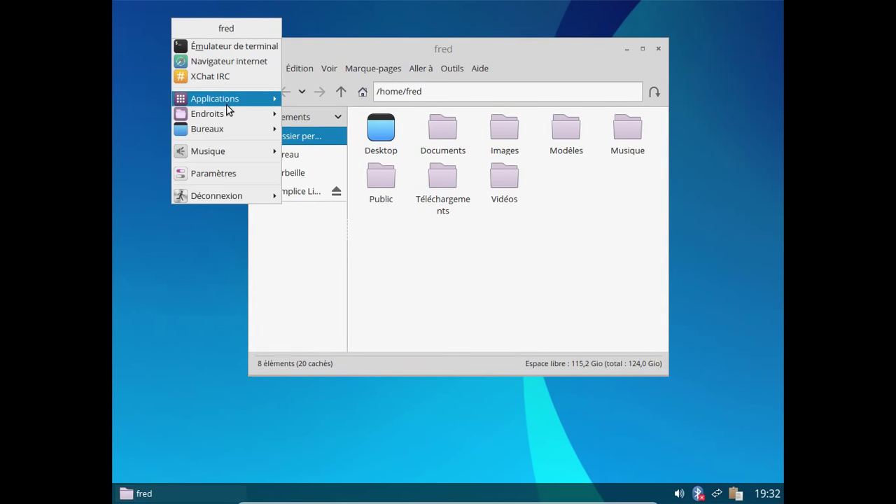
pyautogui.moveTo(228, 106)
pyautogui.moveTo(357, 167)
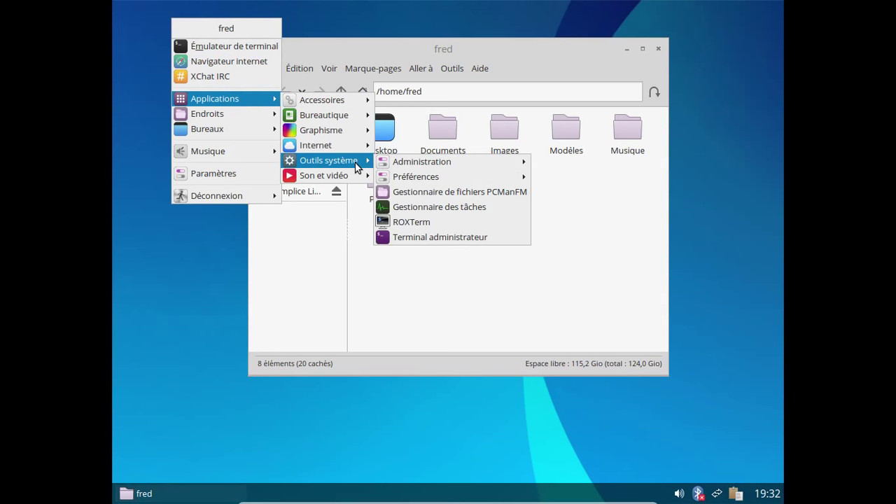
pyautogui.moveTo(408, 176)
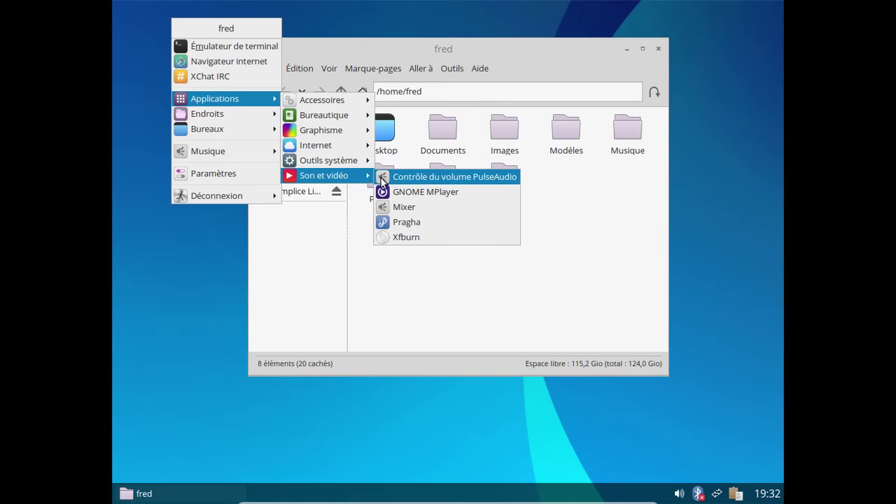
pyautogui.moveTo(332, 159)
pyautogui.moveTo(440, 164)
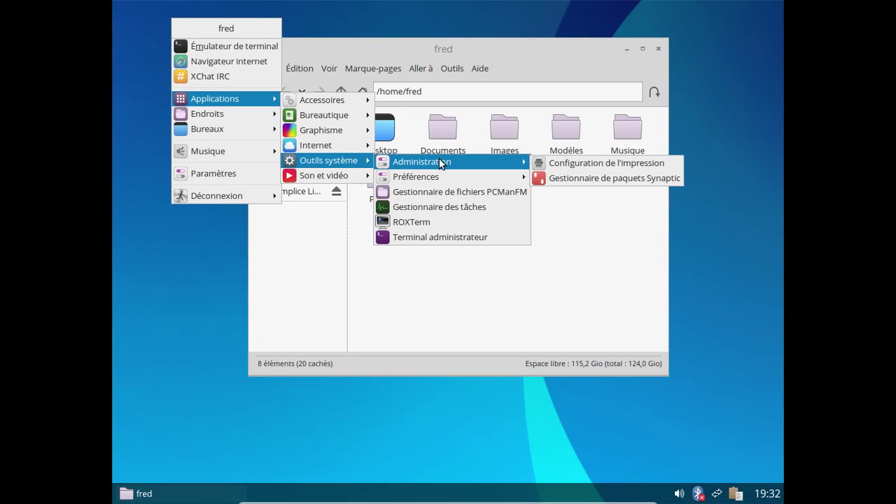
pyautogui.click(580, 177)
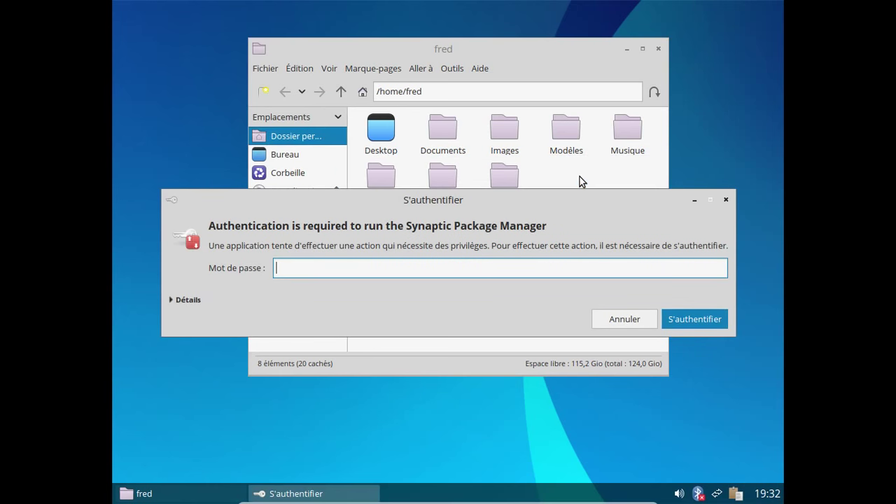
pyautogui.write('********')
pyautogui.press('Return')
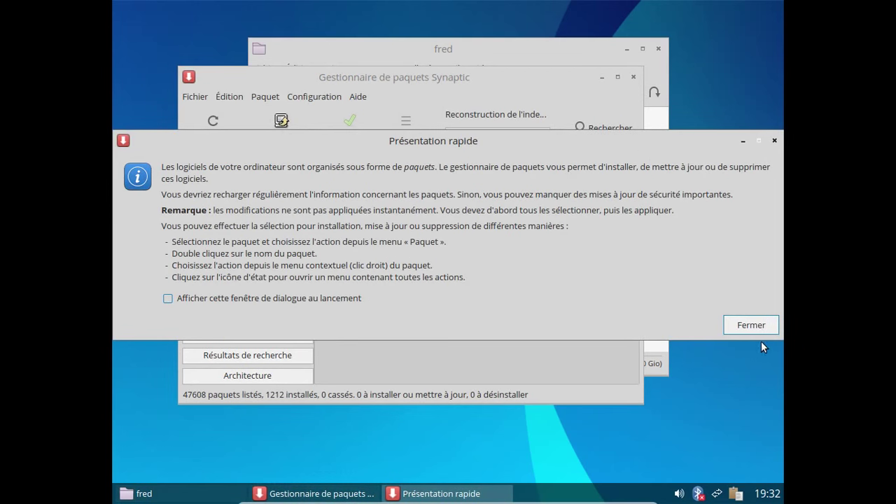
pyautogui.click(754, 324)
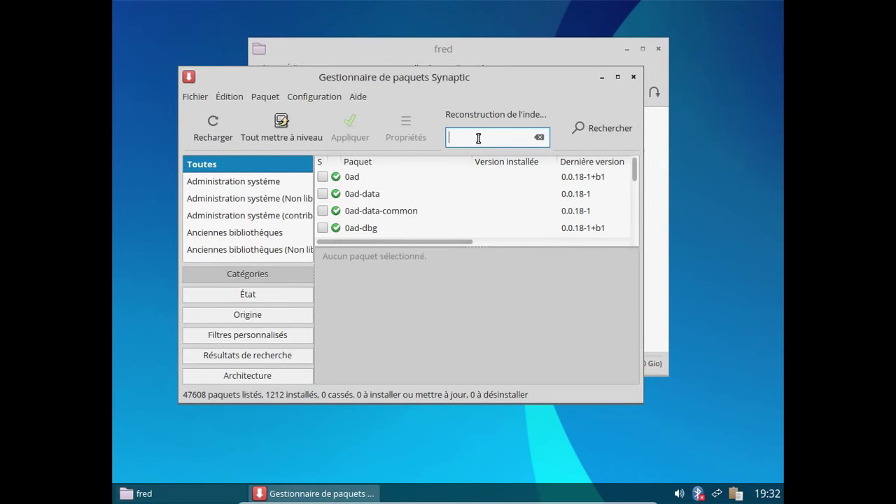
# Step: Search 'flash', mark adobe-flashplugin and its dependent packages for complete removal, and apply
pyautogui.write('flash')
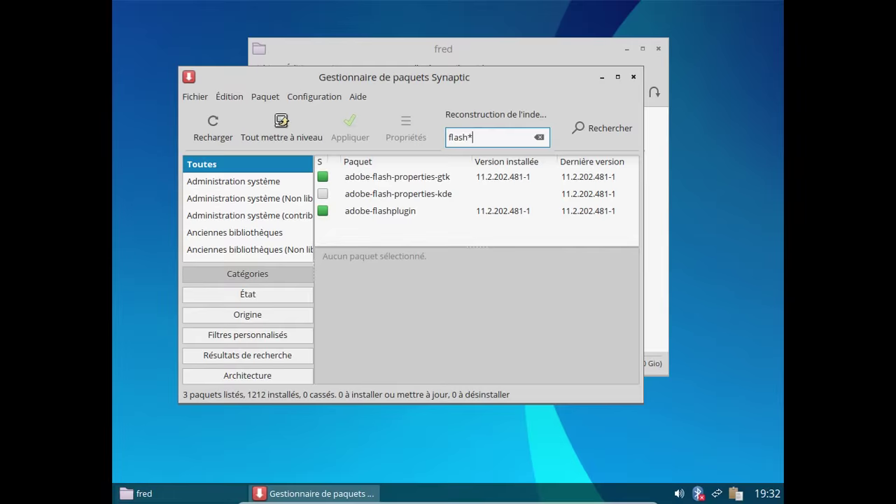
pyautogui.click(385, 214)
pyautogui.rightClick(386, 213)
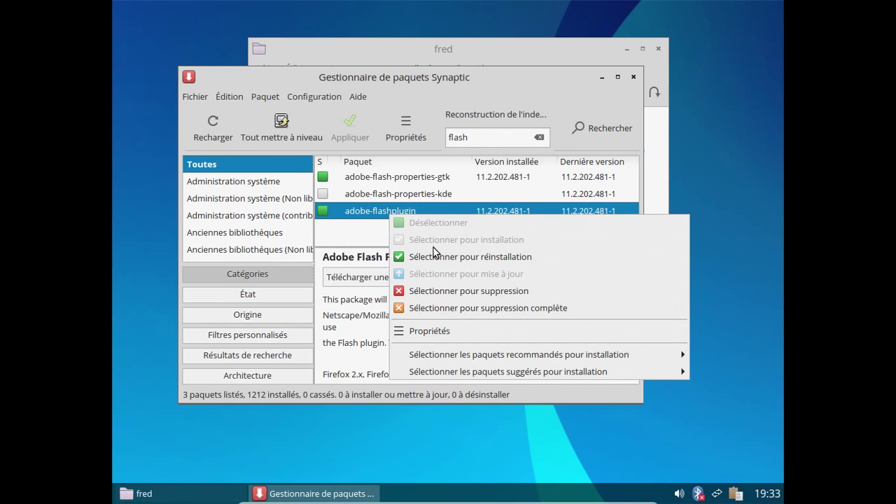
pyautogui.click(467, 307)
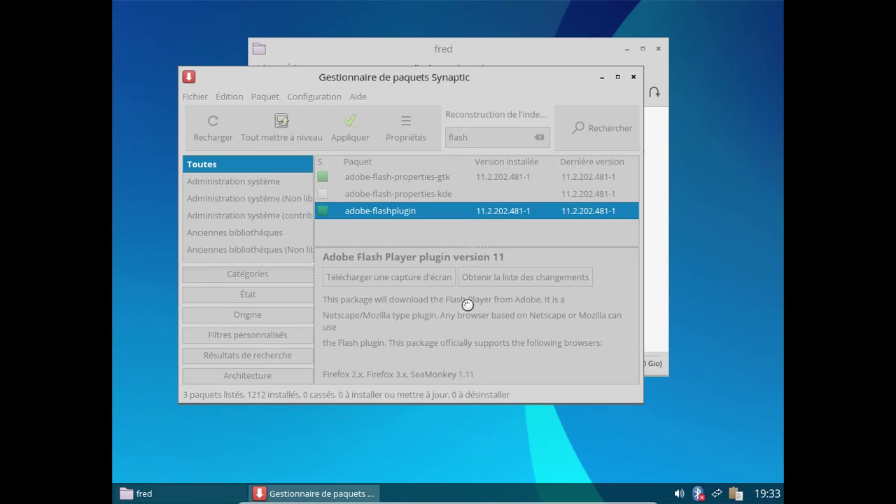
pyautogui.click(480, 343)
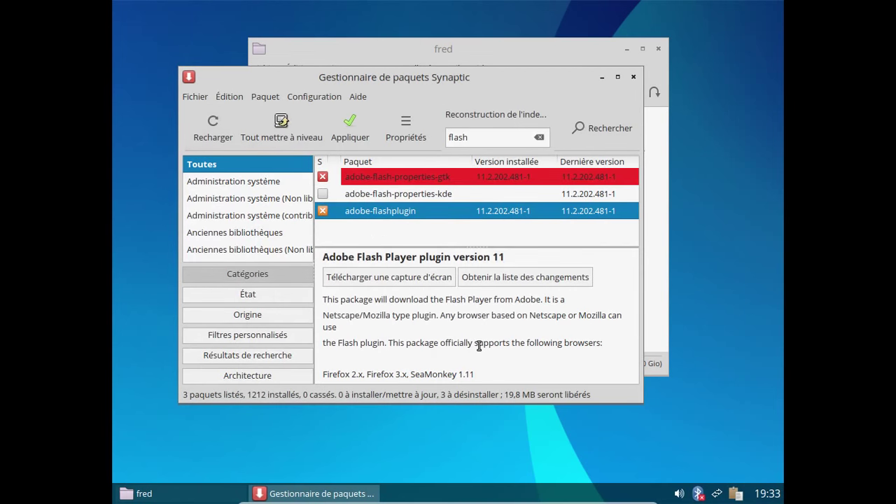
pyautogui.click(348, 126)
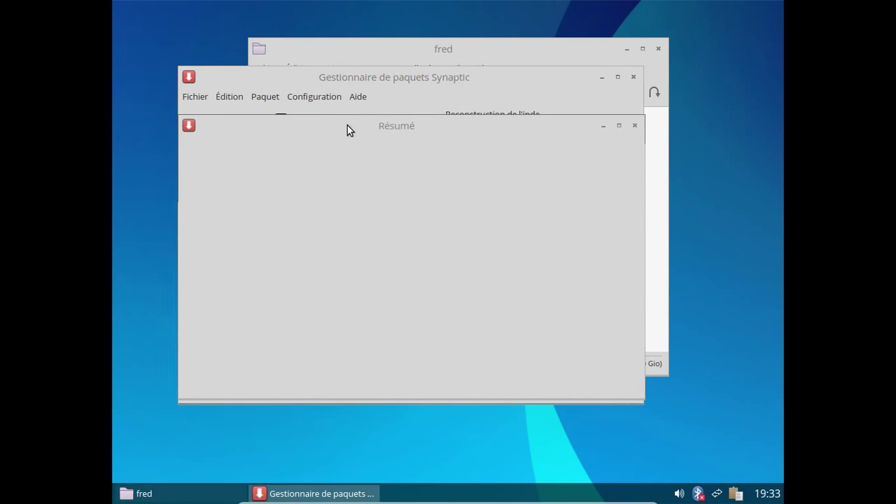
pyautogui.click(594, 382)
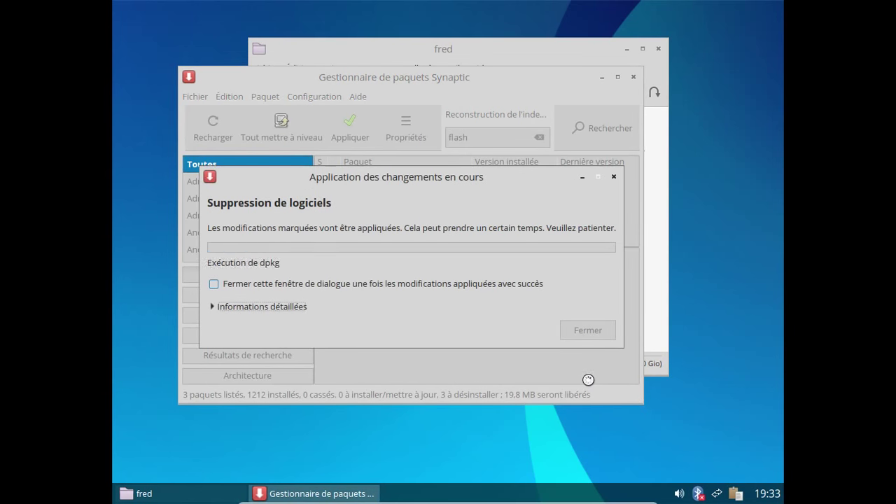
pyautogui.click(355, 283)
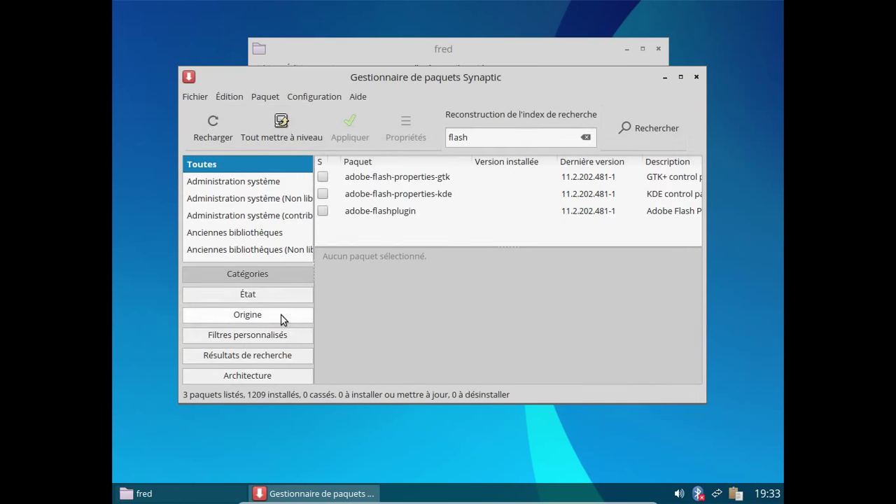
# Step: Filter the list to removable installed packages and clear the 'flash' search text
pyautogui.click(261, 295)
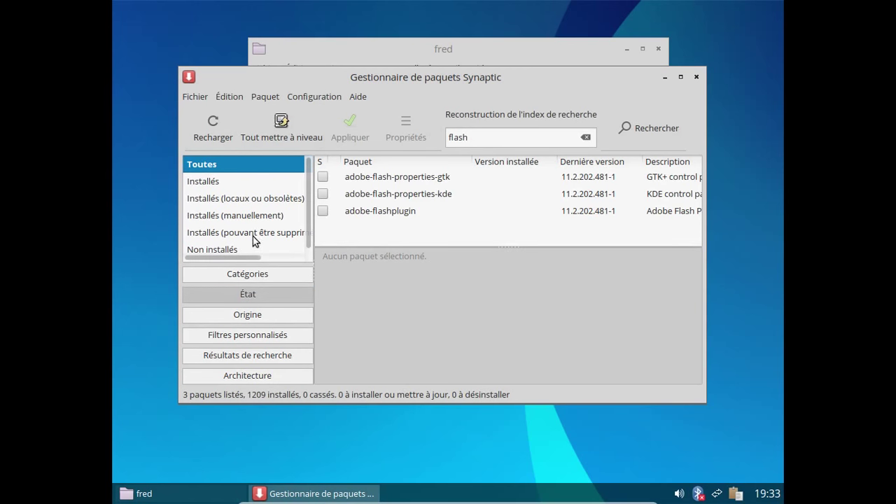
pyautogui.click(253, 232)
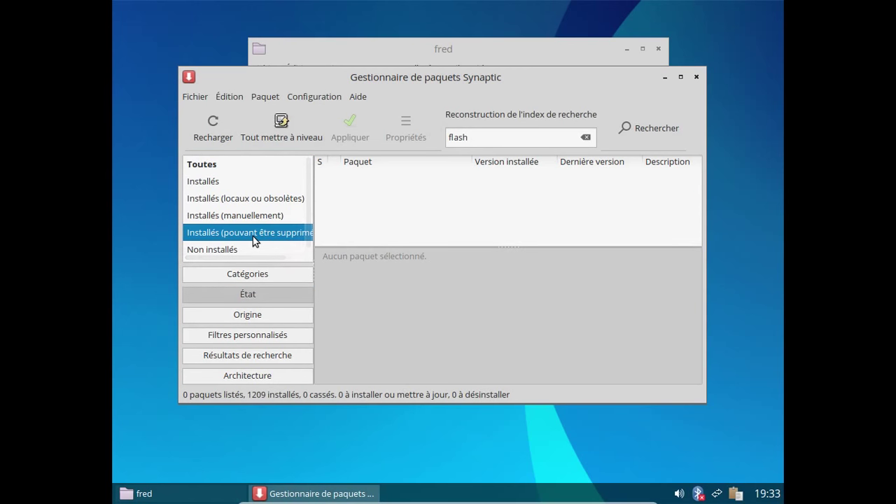
pyautogui.click(473, 138)
pyautogui.moveTo(473, 138); pyautogui.dragTo(441, 134)
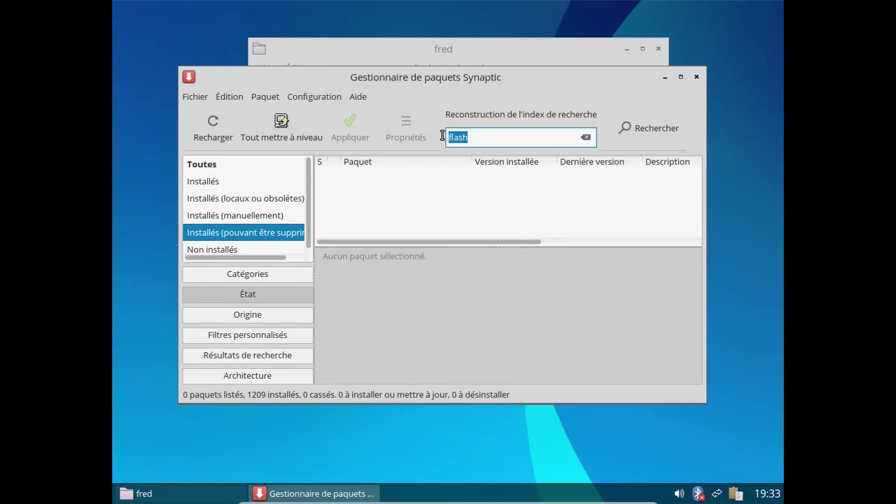
pyautogui.press('BackSpace')
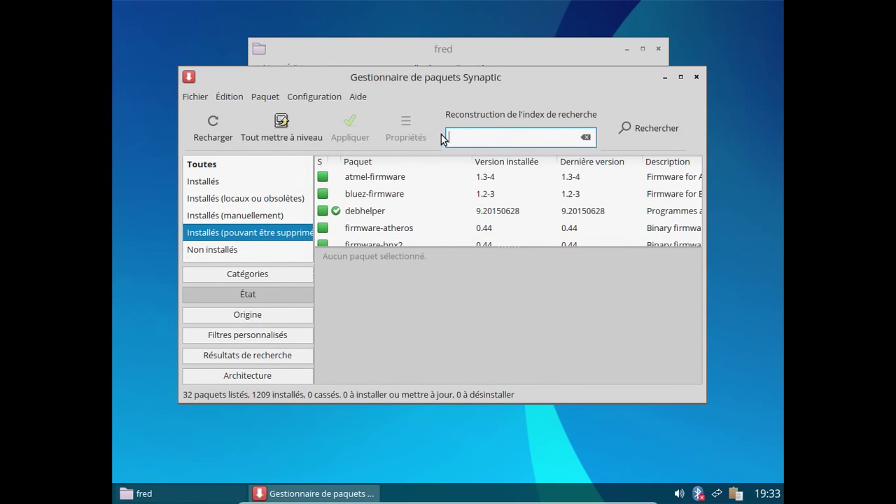
# Step: Select all 32 removable packages and mark them for complete removal, freeing 64,4 MB
pyautogui.click(454, 191)
pyautogui.scroll(-3, 455, 190)
pyautogui.scroll(-5, 454, 189)
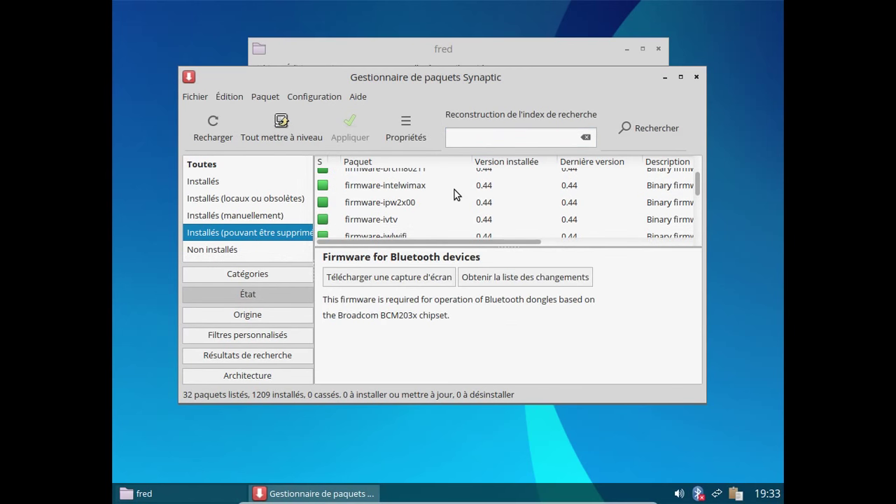
pyautogui.scroll(-3, 454, 190)
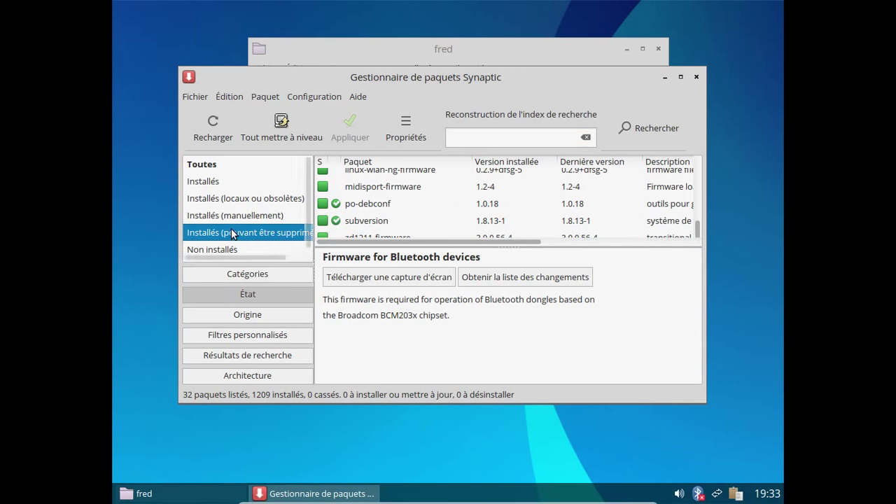
pyautogui.click(381, 191)
pyautogui.hotkey('ctrl', 'a')
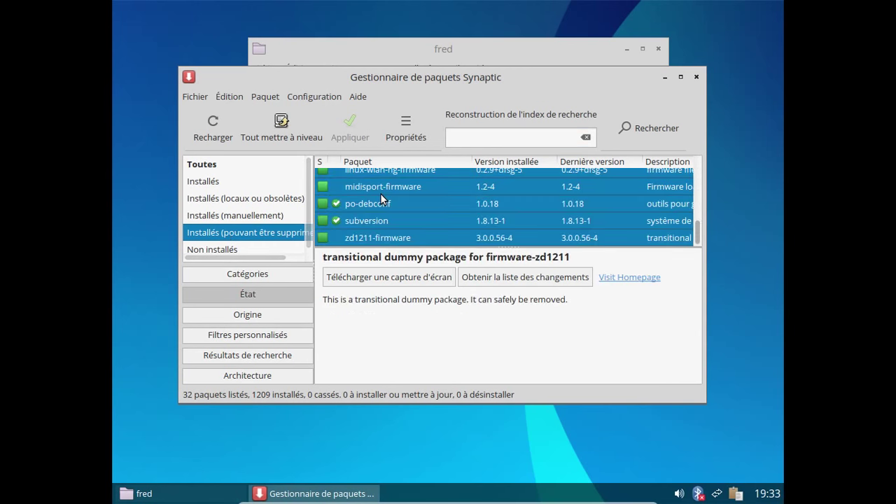
pyautogui.rightClick(380, 194)
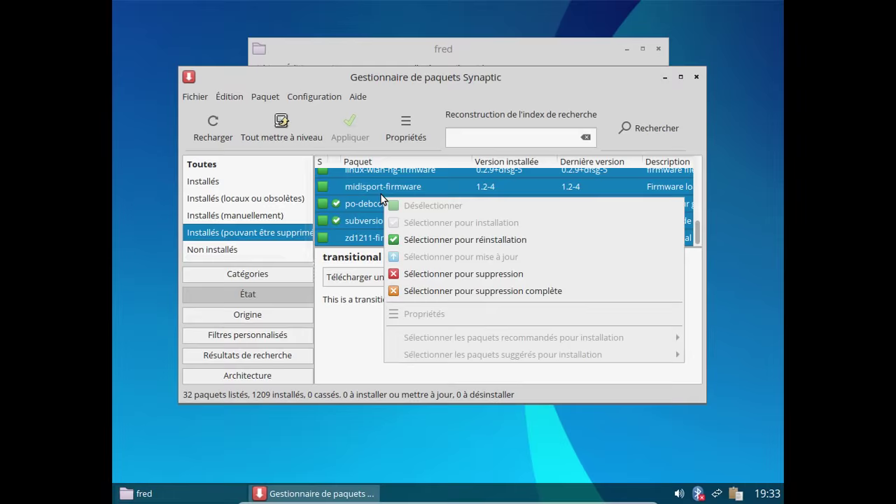
pyautogui.click(489, 291)
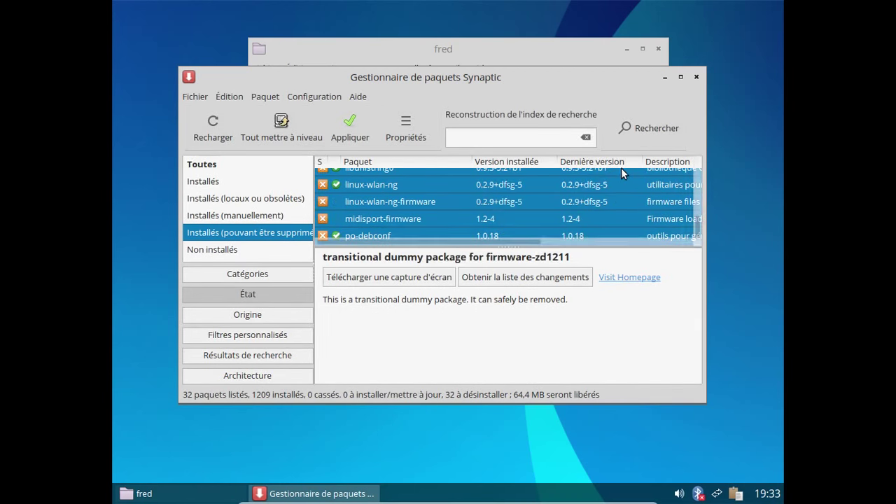
# Step: Apply the removal of the 32 marked packages, leaving 1177 installed
pyautogui.click(353, 126)
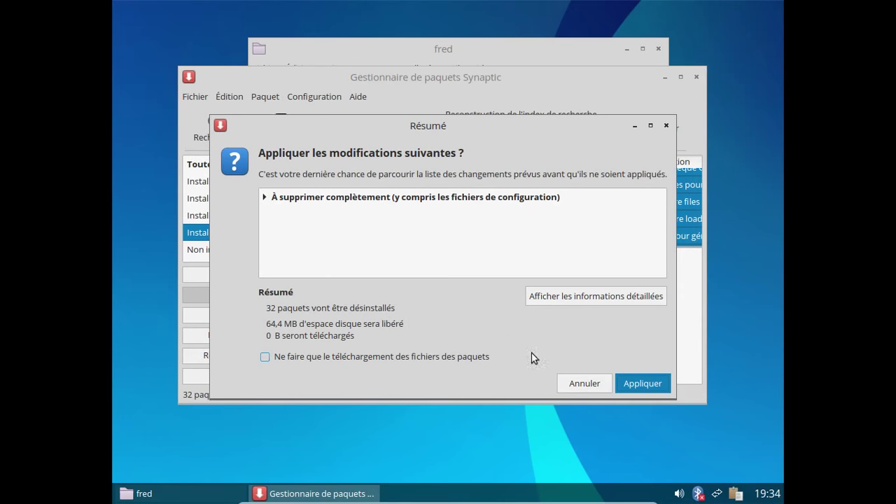
pyautogui.click(643, 383)
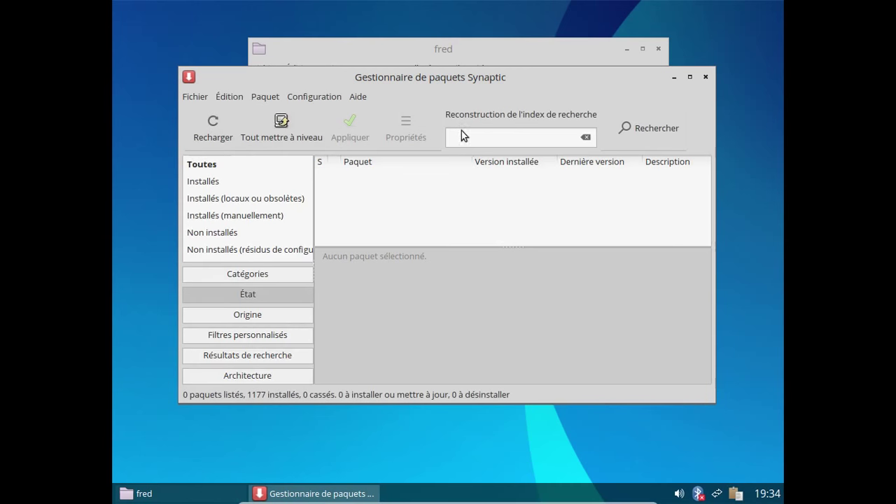
# Step: Type 'iceweasel' in the quick filter, then open and dismiss the empty search dialog
pyautogui.click(459, 139)
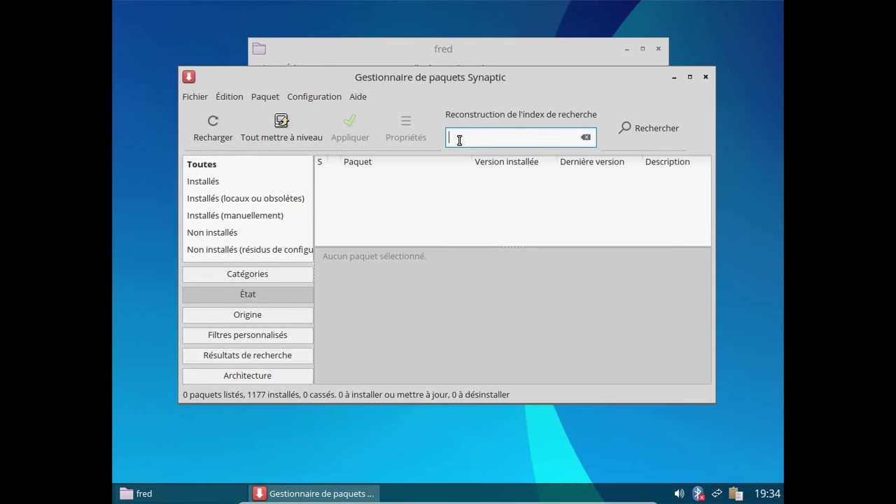
pyautogui.write('iceweasel')
pyautogui.click(668, 133)
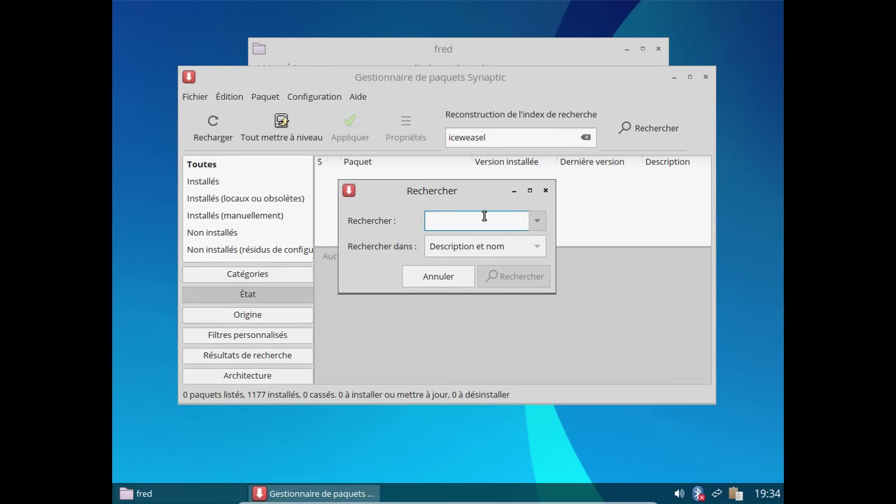
pyautogui.click(545, 191)
# Step: Under Catégories choose Toutes and search 'iceweasel', listing 148 packages
pyautogui.click(260, 180)
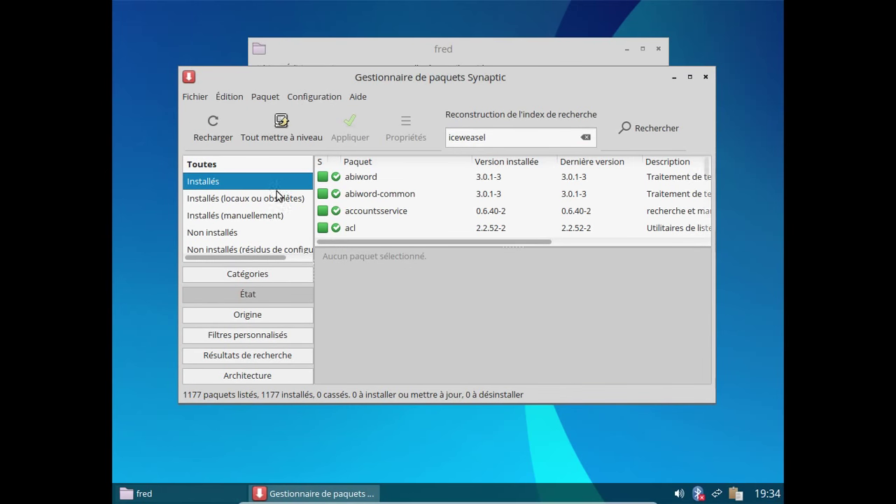
pyautogui.click(250, 278)
pyautogui.click(505, 135)
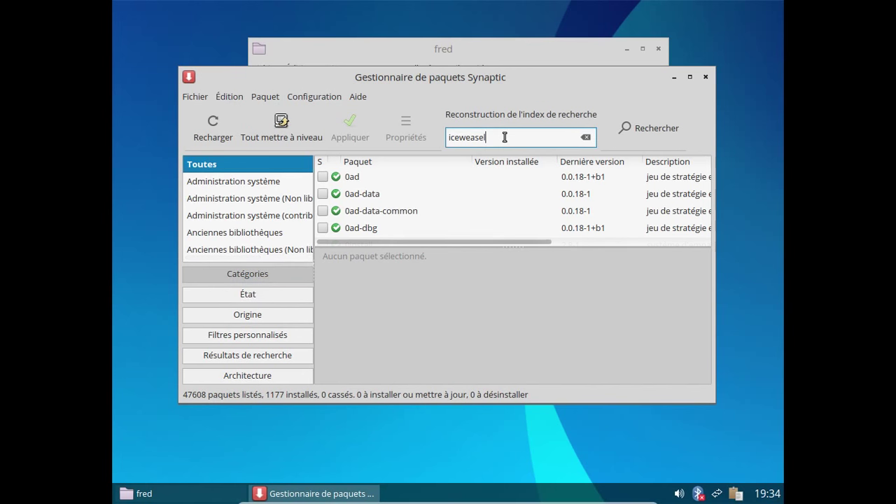
pyautogui.click(651, 142)
pyautogui.write('i')
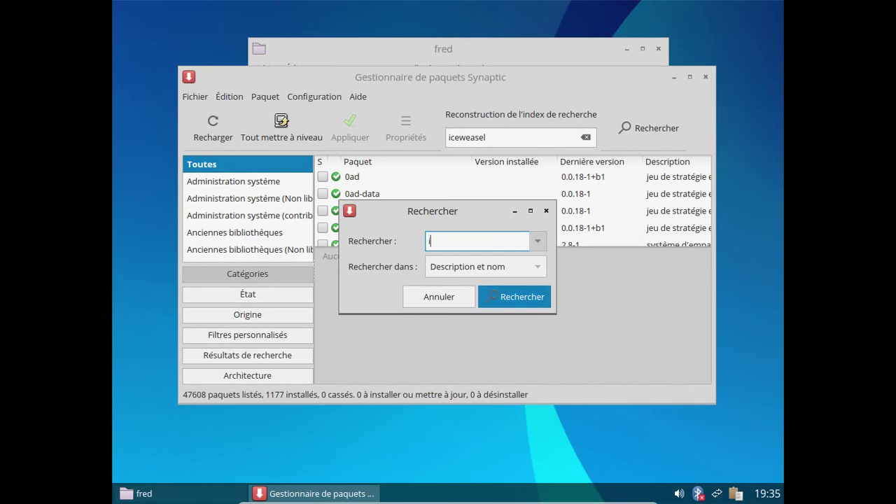
pyautogui.write('ceweasel')
pyautogui.press('Return')
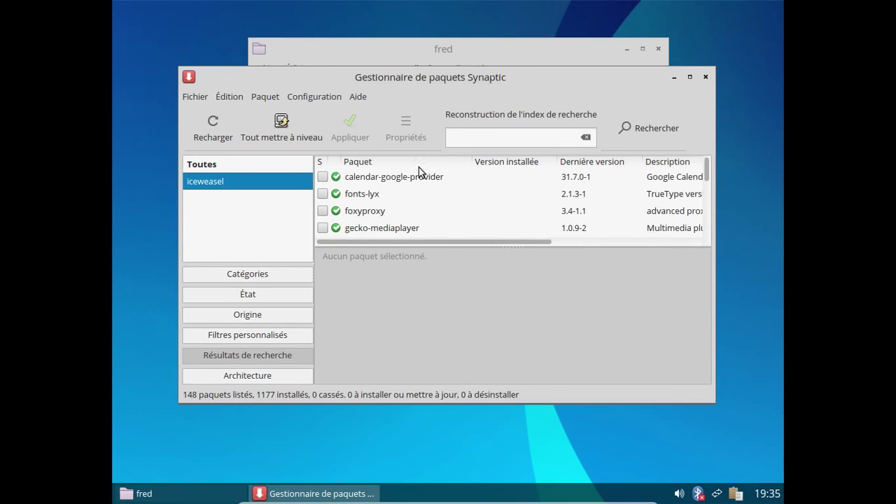
pyautogui.click(360, 96)
# Step: View Synaptic's About window (version 0.81.4), close it, and scroll the iceweasel results
pyautogui.click(387, 163)
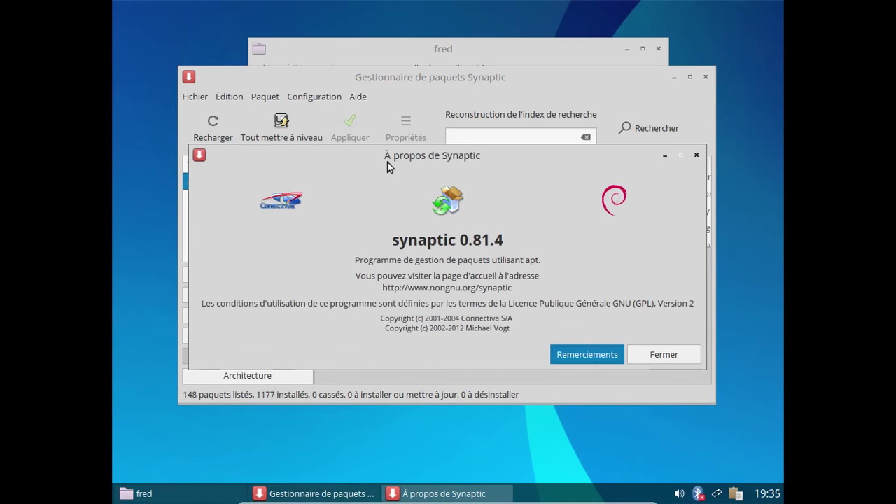
pyautogui.click(674, 350)
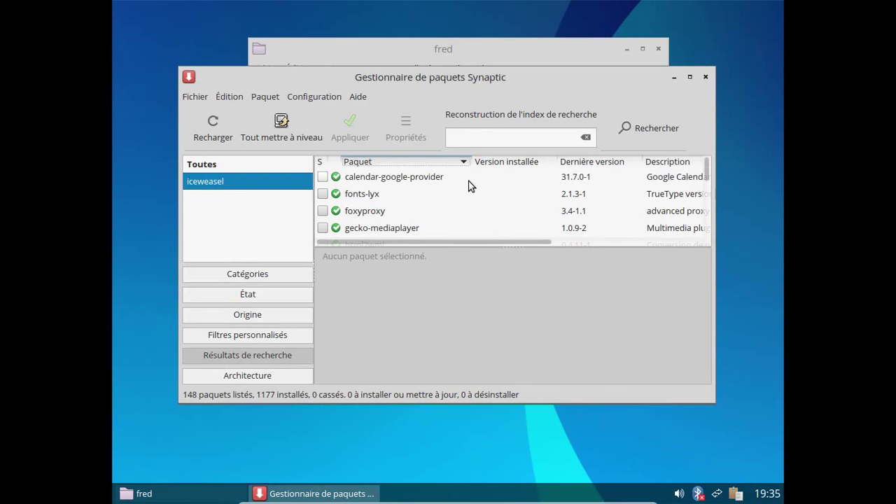
pyautogui.scroll(-5, 468, 186)
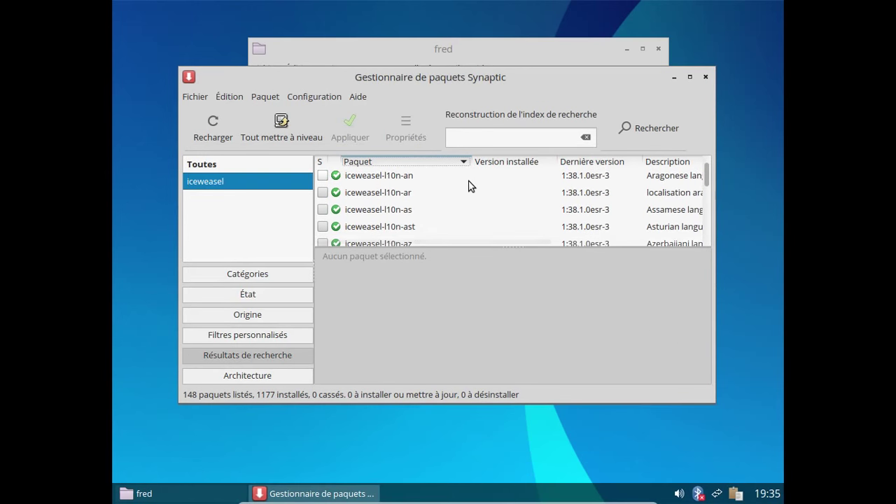
pyautogui.scroll(-5, 468, 185)
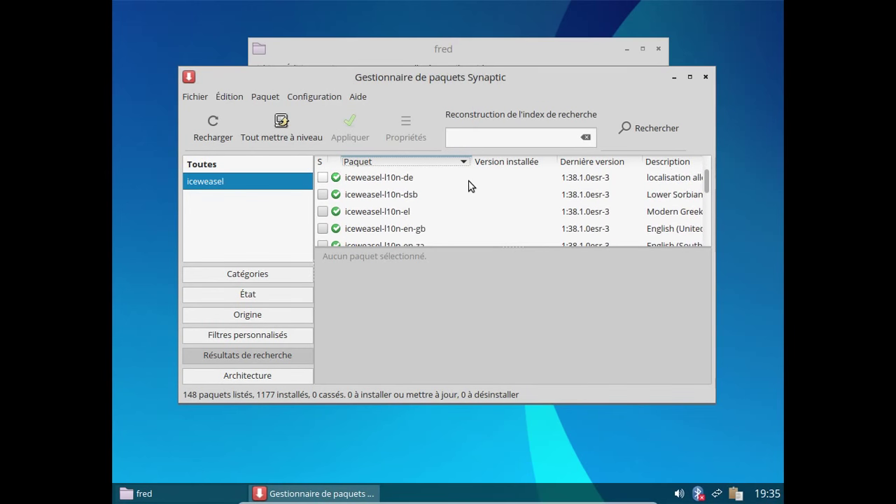
pyautogui.scroll(-5, 469, 186)
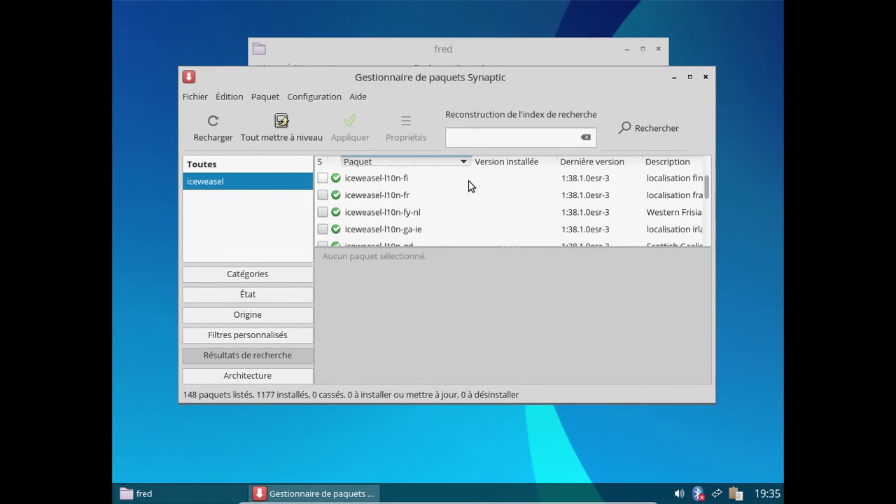
# Step: Mark iceweasel-l10n-fr for installation, apply it, then minimise Synaptic
pyautogui.click(410, 195)
pyautogui.rightClick(410, 195)
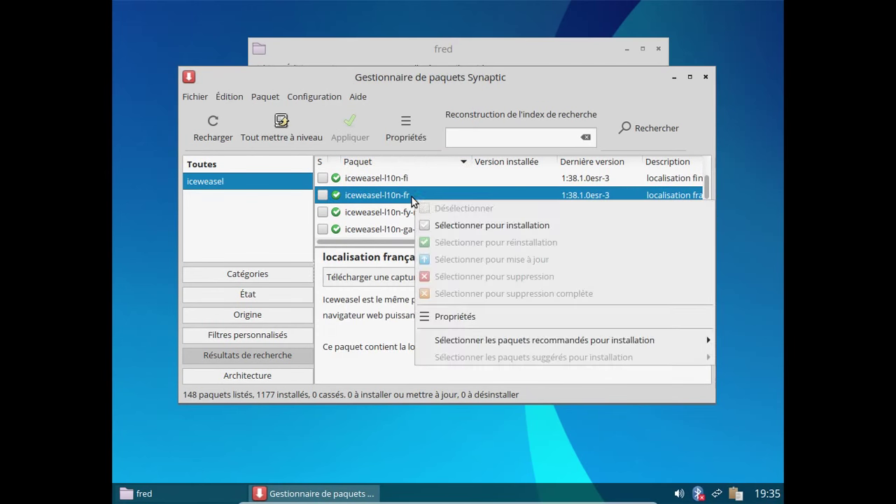
pyautogui.click(480, 229)
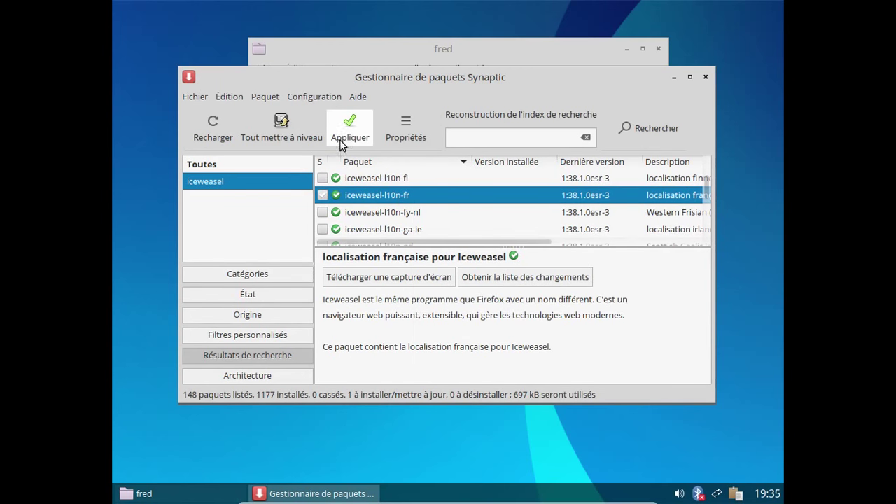
pyautogui.click(347, 138)
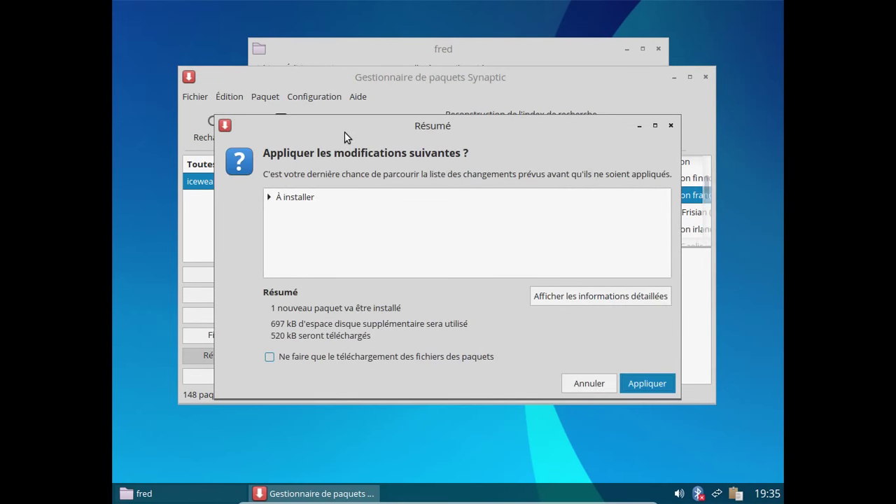
pyautogui.click(651, 383)
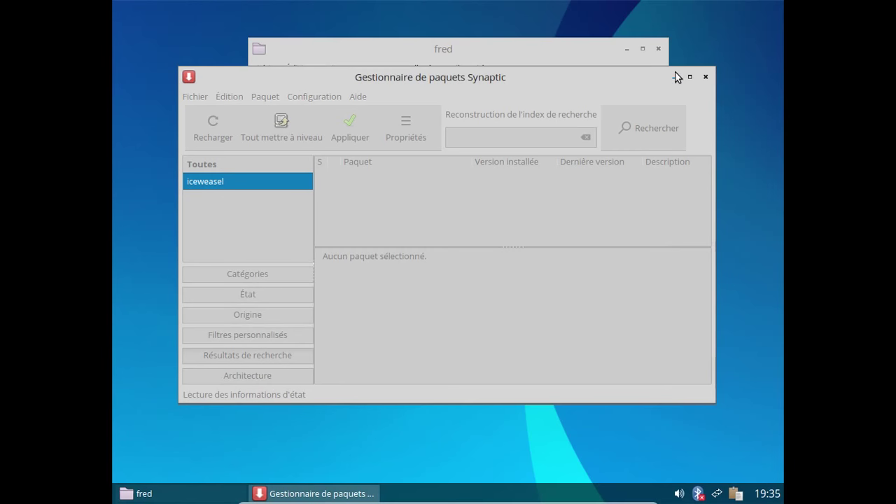
pyautogui.click(675, 74)
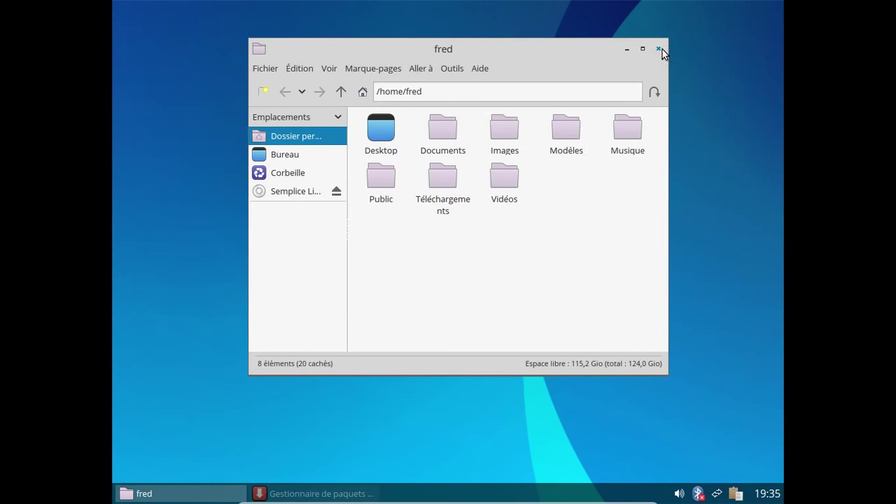
# Step: Close the home folder window and launch Iceweasel via Applications > Internet in the desktop menu
pyautogui.click(659, 52)
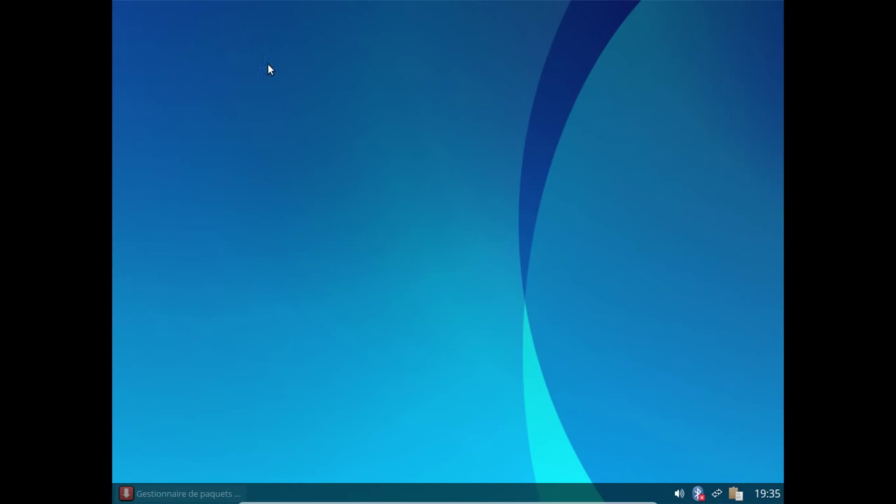
pyautogui.rightClick(272, 34)
pyautogui.moveTo(308, 116)
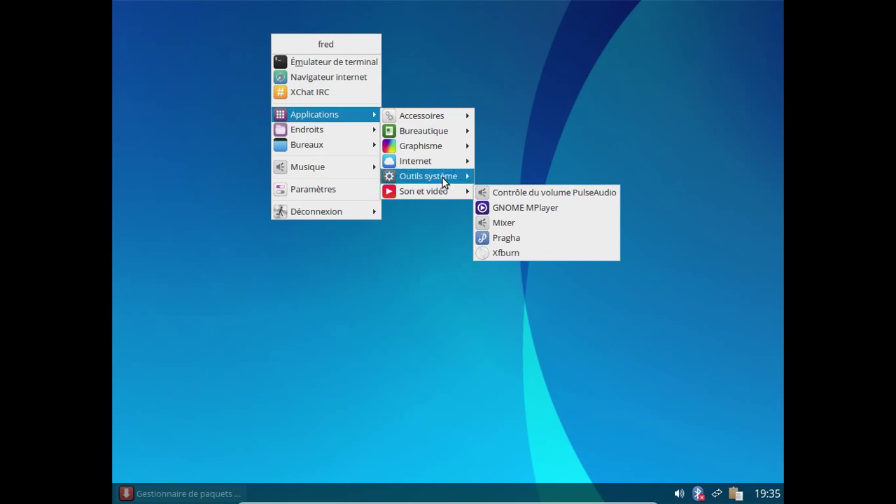
pyautogui.moveTo(433, 144)
pyautogui.moveTo(425, 121)
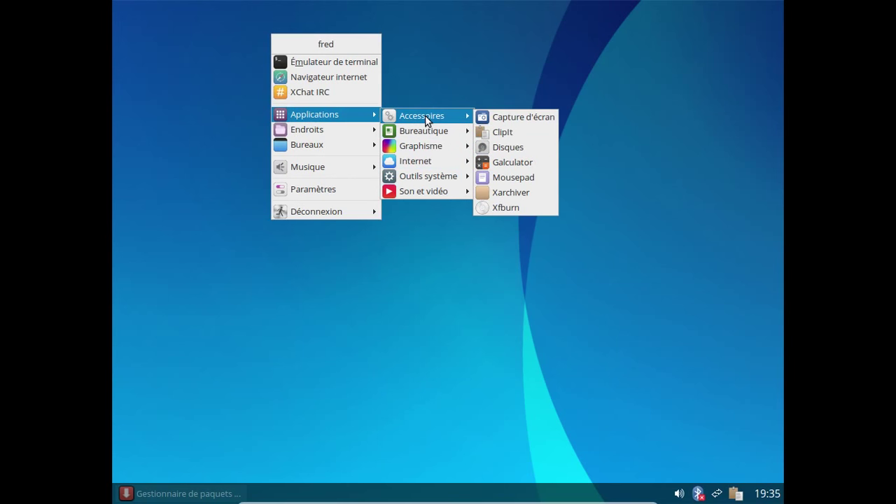
pyautogui.moveTo(427, 161)
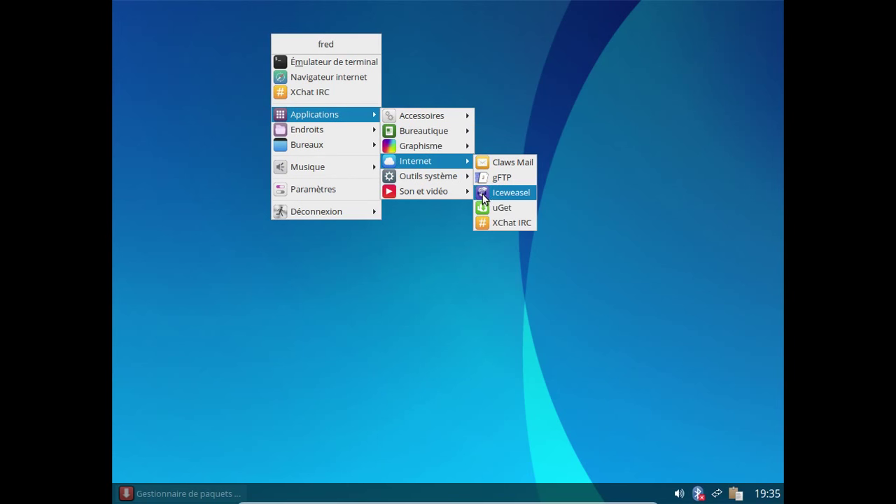
pyautogui.click(482, 199)
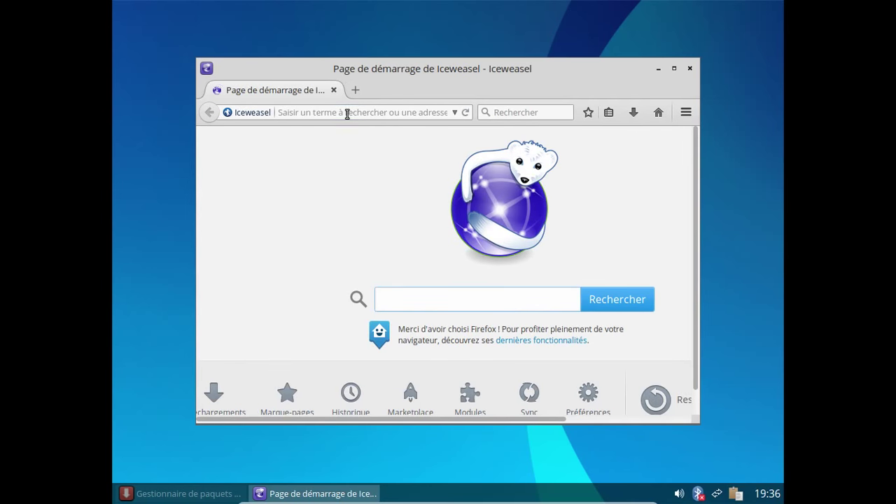
# Step: Load bandcamp.com, then go to the inlimbo1.bandcamp.com page
pyautogui.click(347, 112)
pyautogui.write('ban')
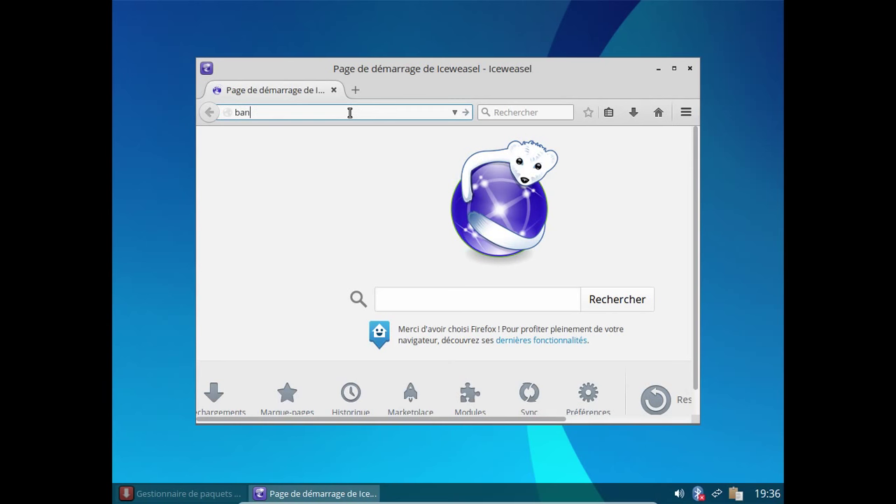
pyautogui.write('dcamp.com')
pyautogui.press('Return')
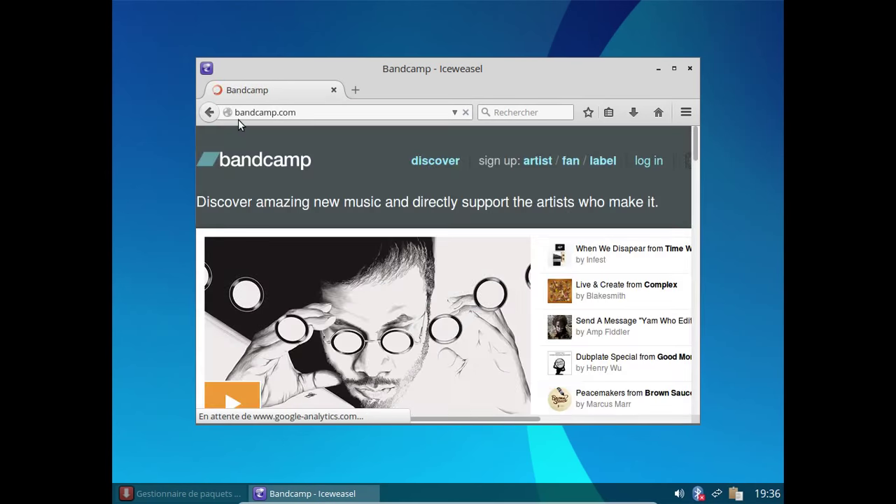
pyautogui.click(236, 113)
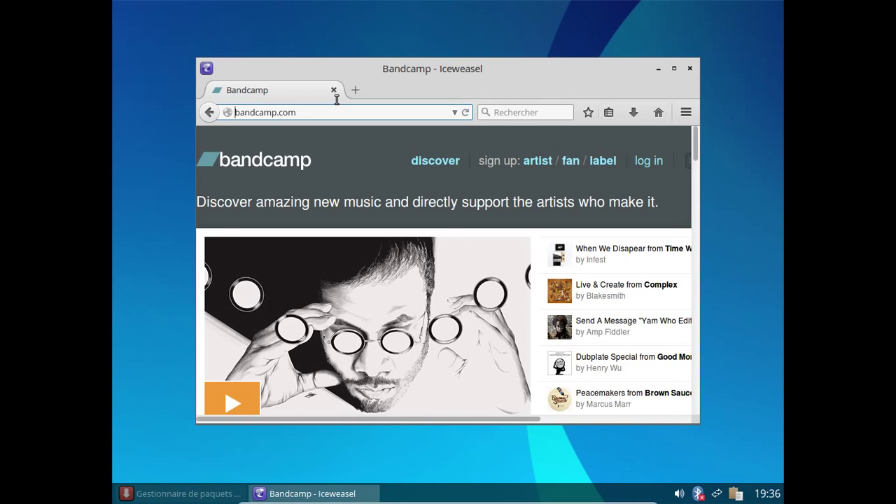
pyautogui.write('inli')
pyautogui.write('mbo1')
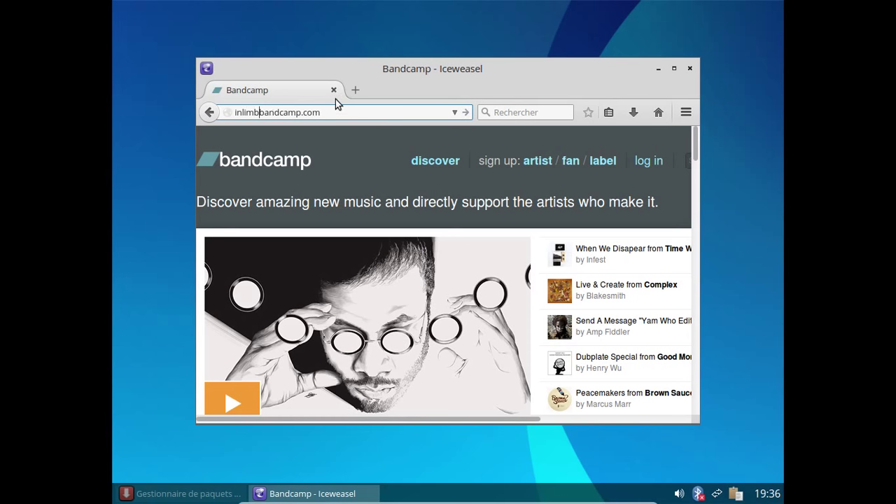
pyautogui.write('.')
pyautogui.press('Return')
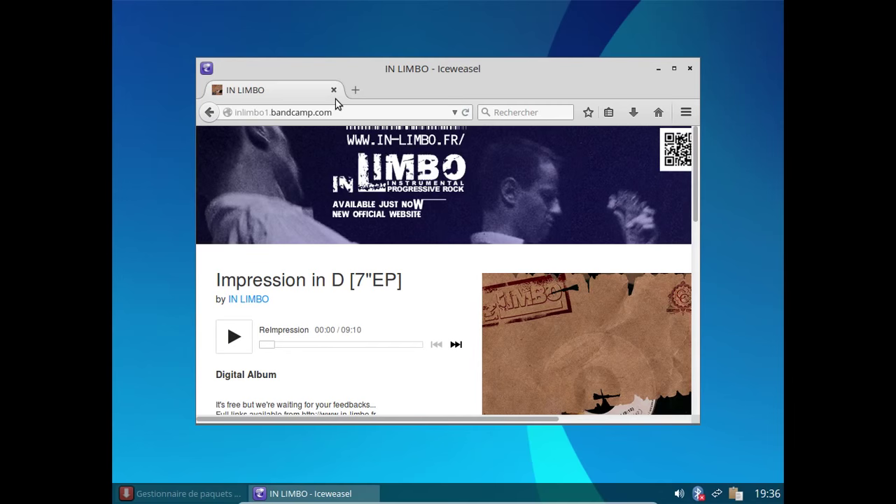
# Step: Play the second track, MiGration, and drag its seek bar forward
pyautogui.scroll(-3, 454, 242)
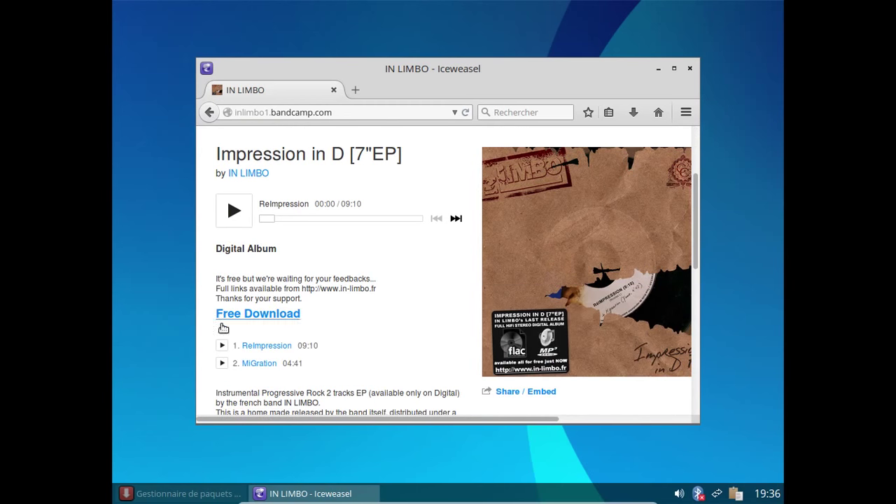
pyautogui.click(222, 363)
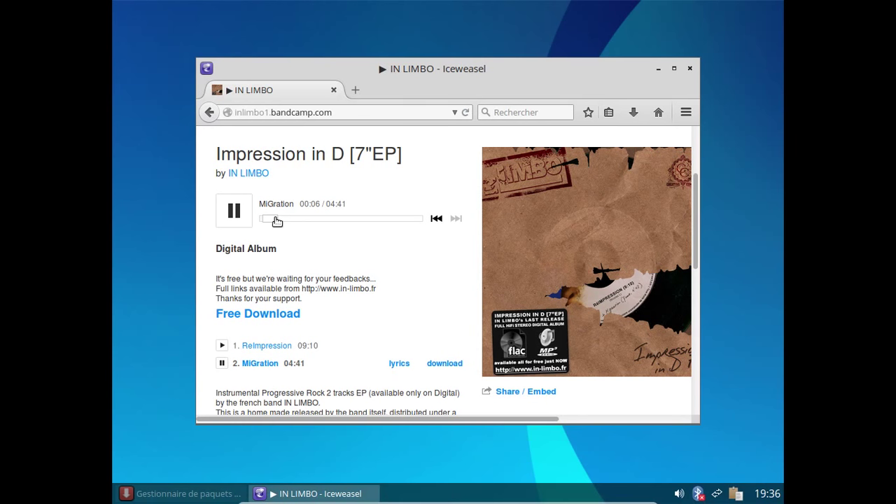
pyautogui.moveTo(277, 219); pyautogui.dragTo(324, 221)
# Step: In volume icon preferences try the PCM and Master Surround channels, and raise the system volume
pyautogui.rightClick(677, 494)
pyautogui.click(700, 435)
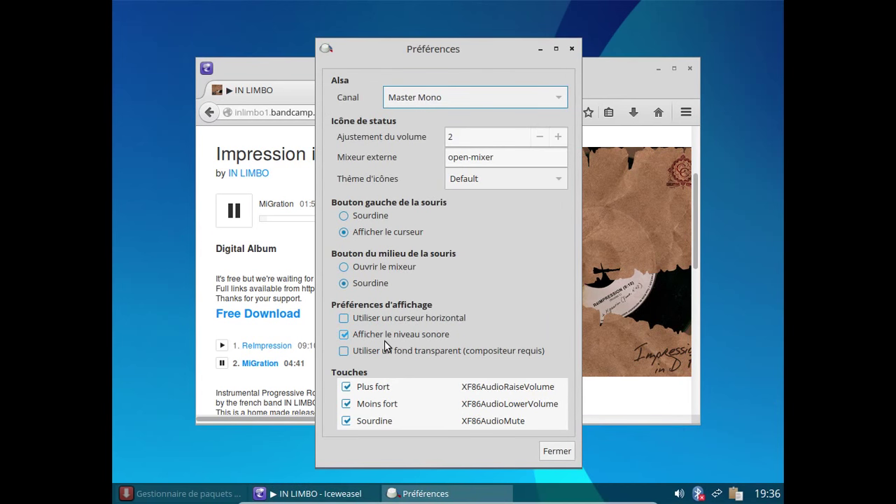
pyautogui.click(463, 96)
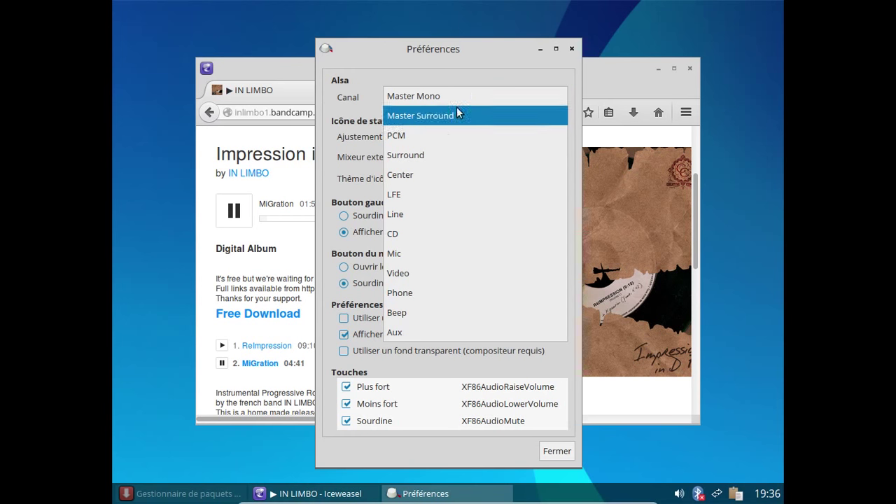
pyautogui.click(447, 133)
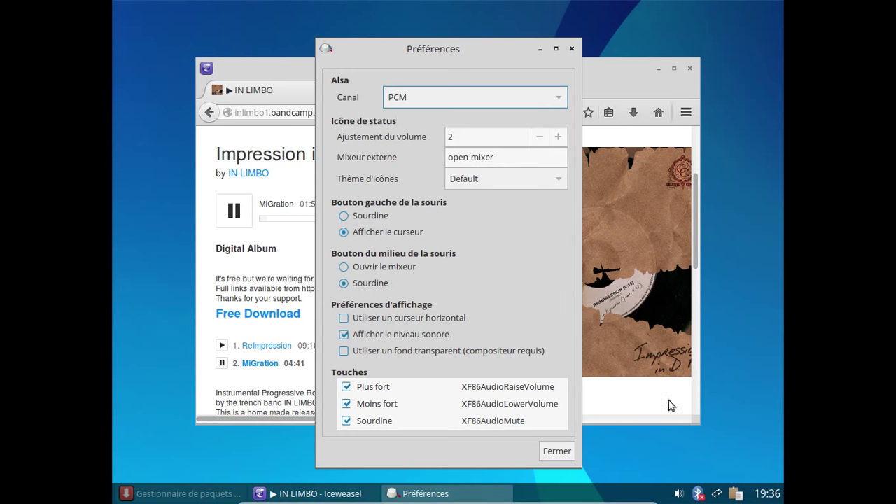
pyautogui.click(237, 212)
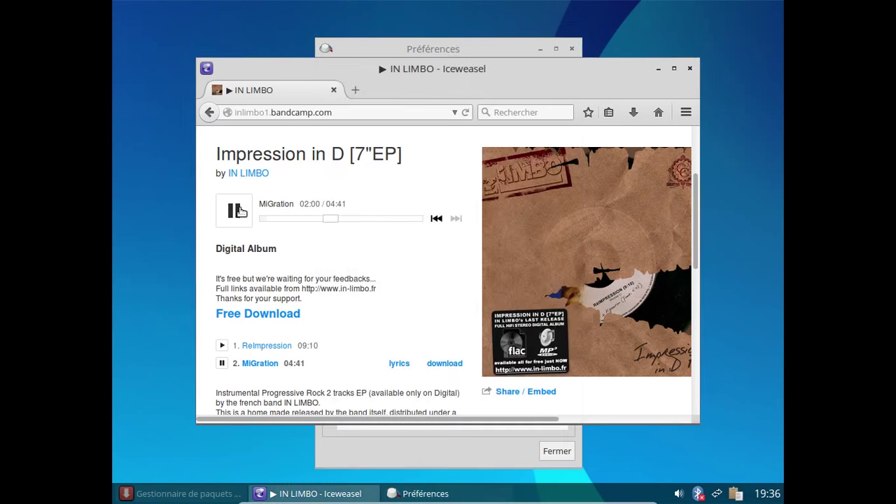
pyautogui.click(470, 44)
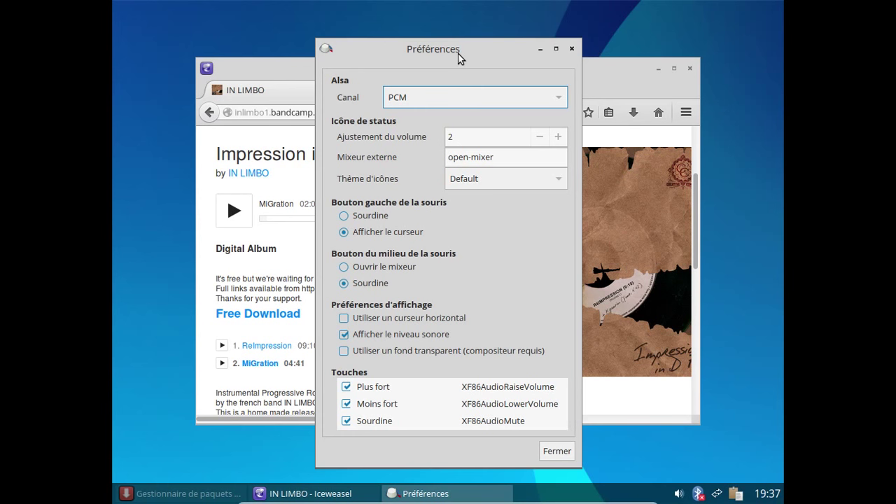
pyautogui.click(447, 97)
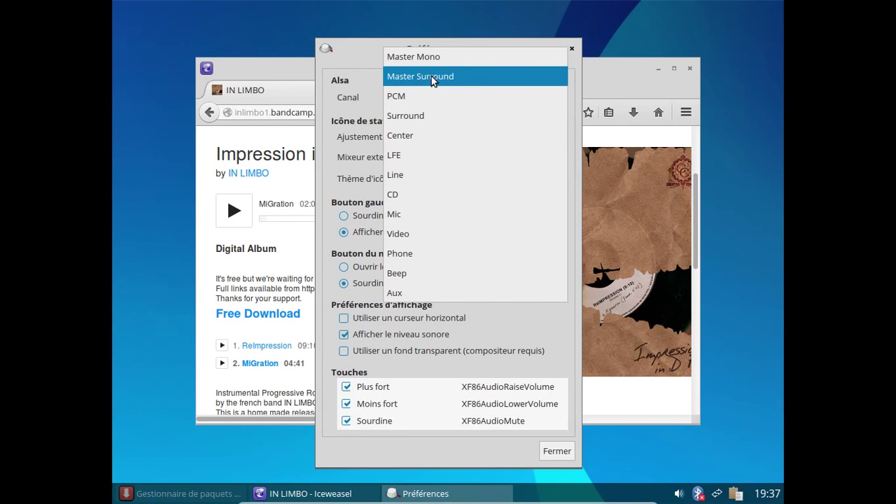
pyautogui.click(431, 76)
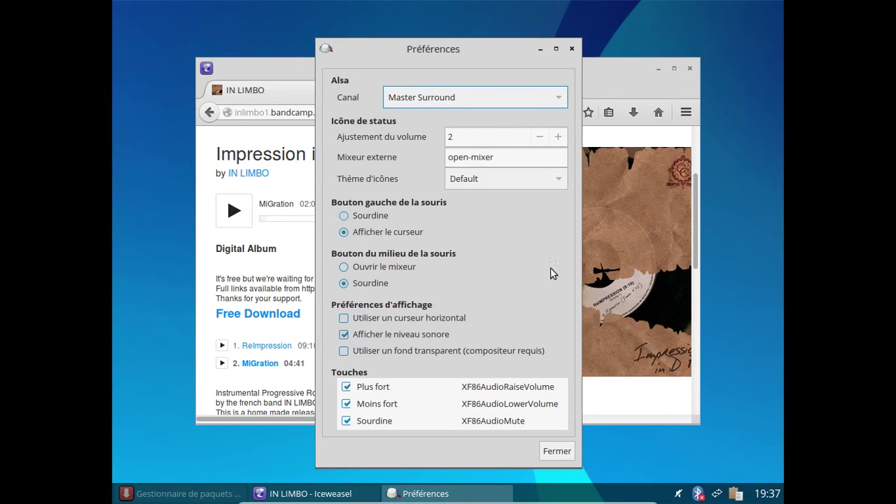
pyautogui.click(677, 491)
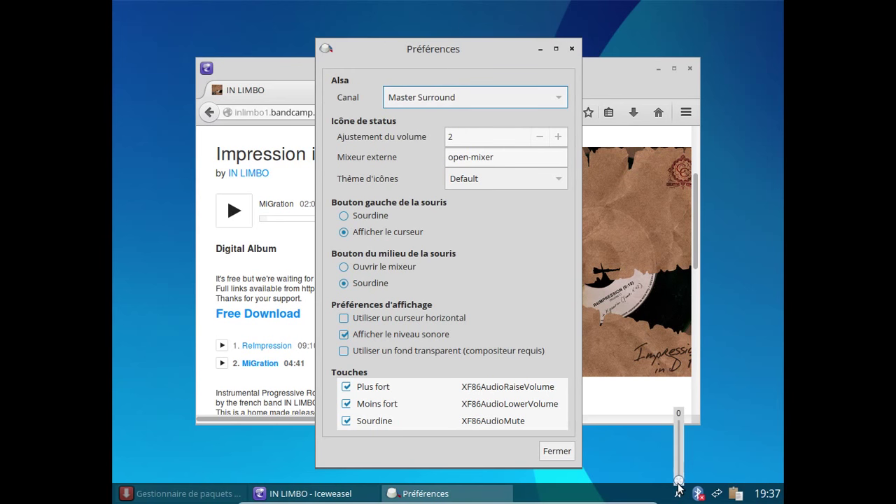
pyautogui.moveTo(677, 483); pyautogui.dragTo(678, 412)
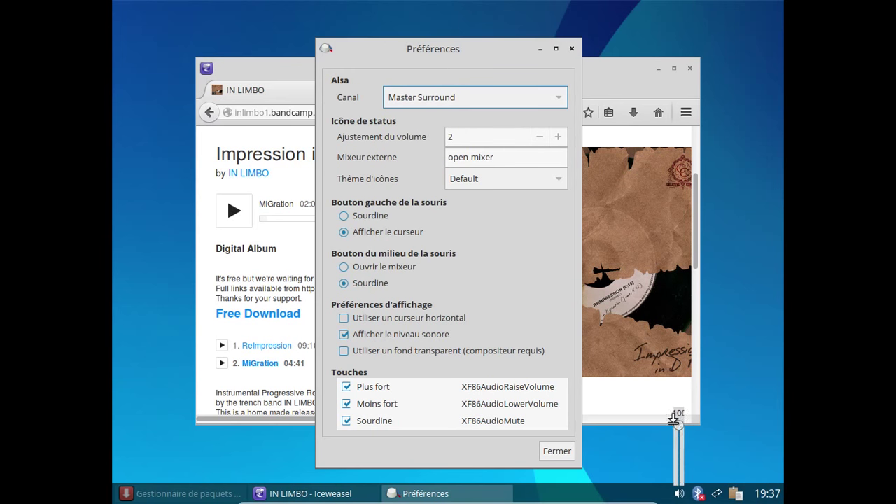
# Step: Cycle through Surround, Master Mono and PCM, settle on the Video channel, and close preferences
pyautogui.click(441, 98)
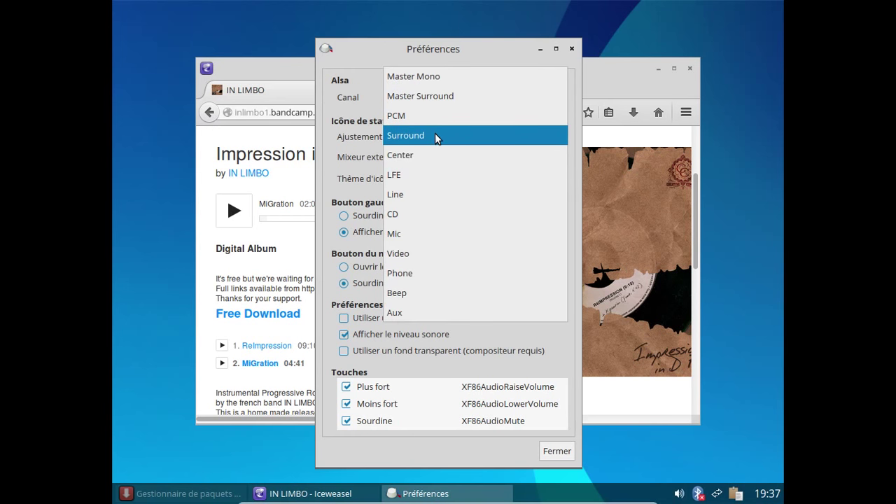
pyautogui.click(435, 135)
pyautogui.click(425, 96)
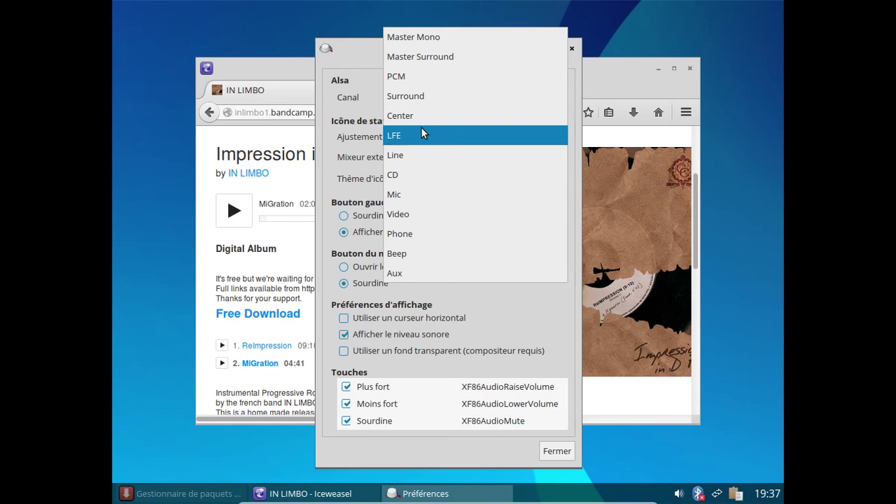
pyautogui.click(419, 42)
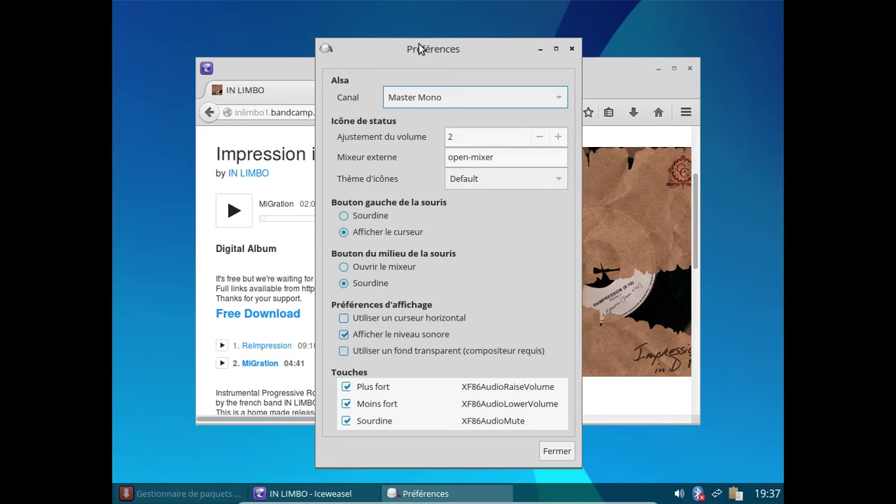
pyautogui.click(432, 95)
pyautogui.click(432, 116)
pyautogui.click(428, 98)
pyautogui.click(423, 115)
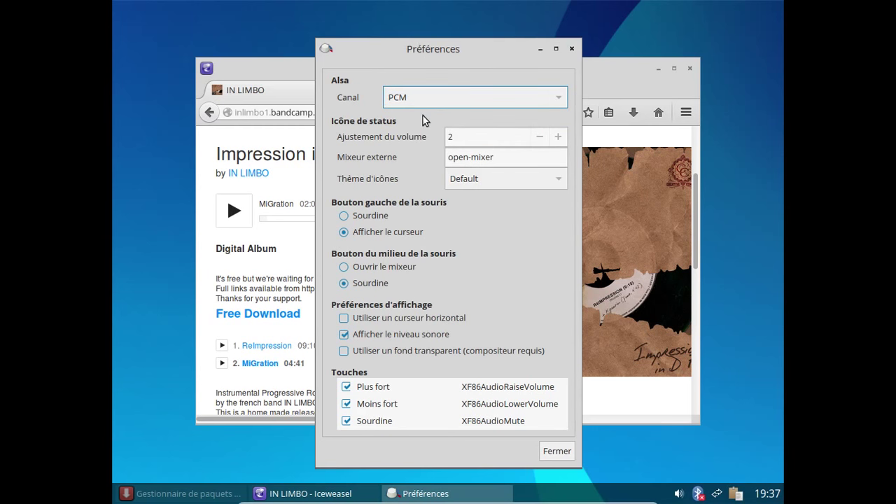
pyautogui.click(415, 94)
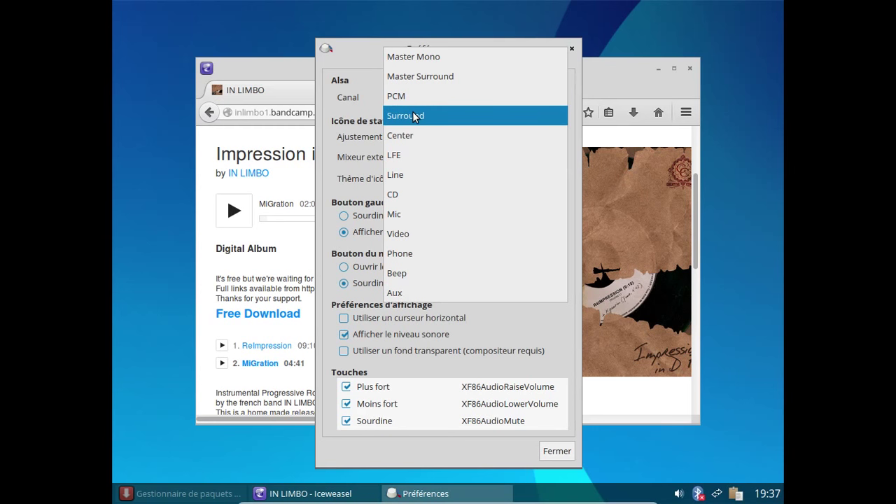
pyautogui.click(412, 116)
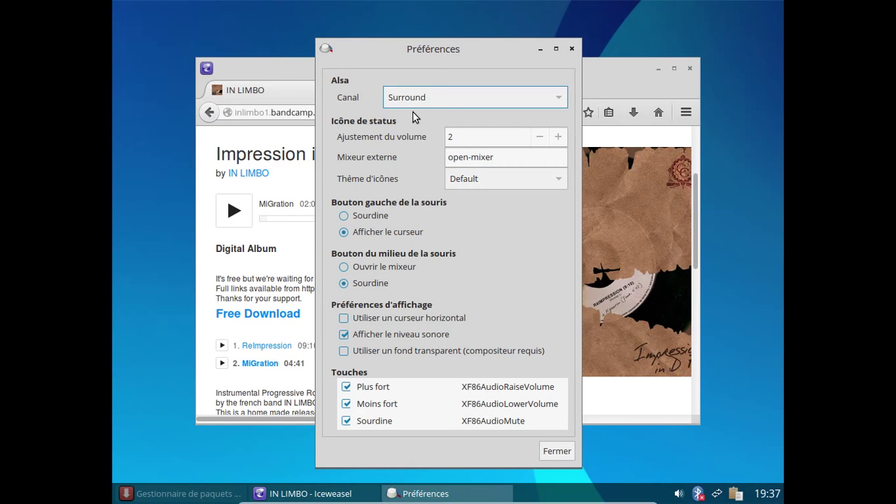
pyautogui.click(410, 105)
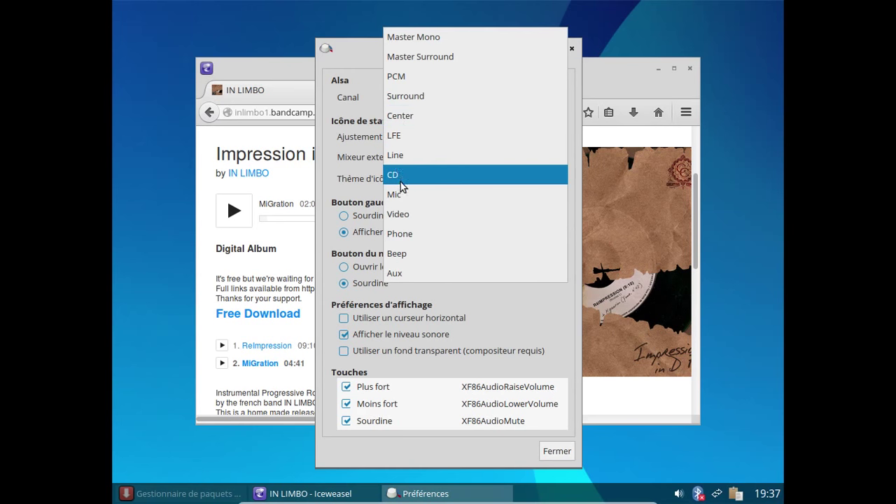
pyautogui.click(410, 216)
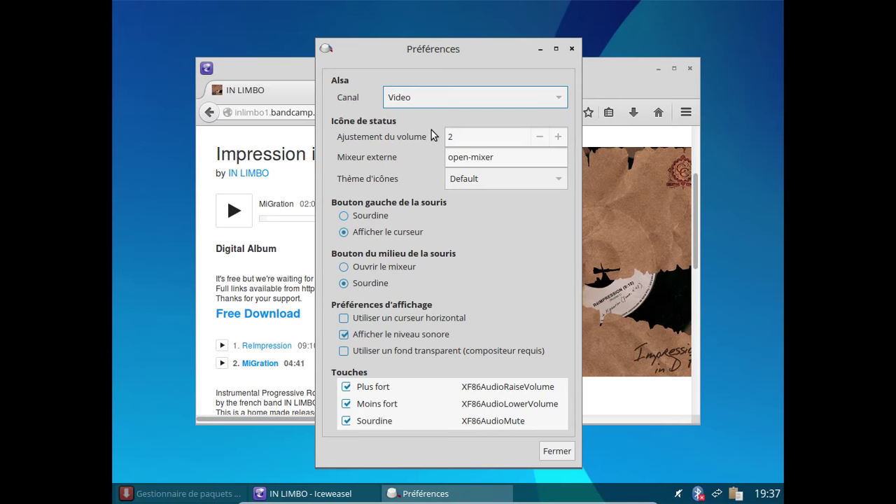
pyautogui.click(679, 494)
pyautogui.click(572, 50)
# Step: Pause the MiGration track and replace the IN LIMBO tab with a new tab
pyautogui.click(237, 212)
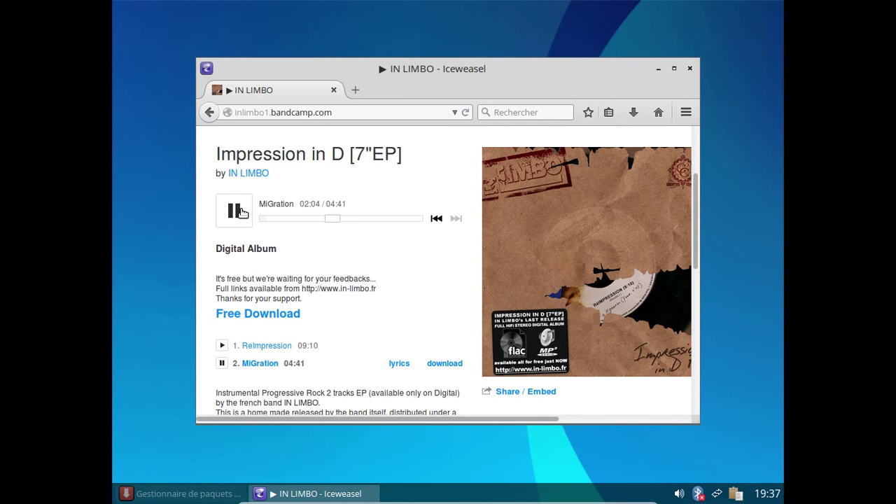
pyautogui.click(241, 213)
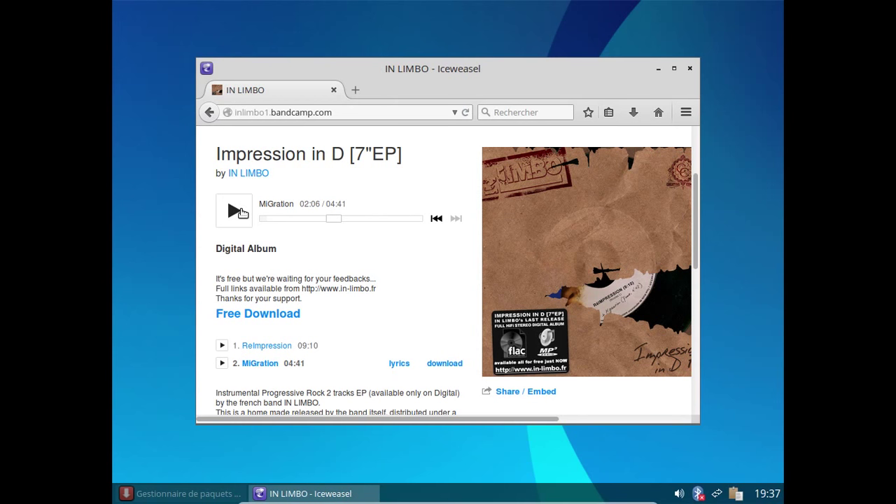
pyautogui.click(359, 89)
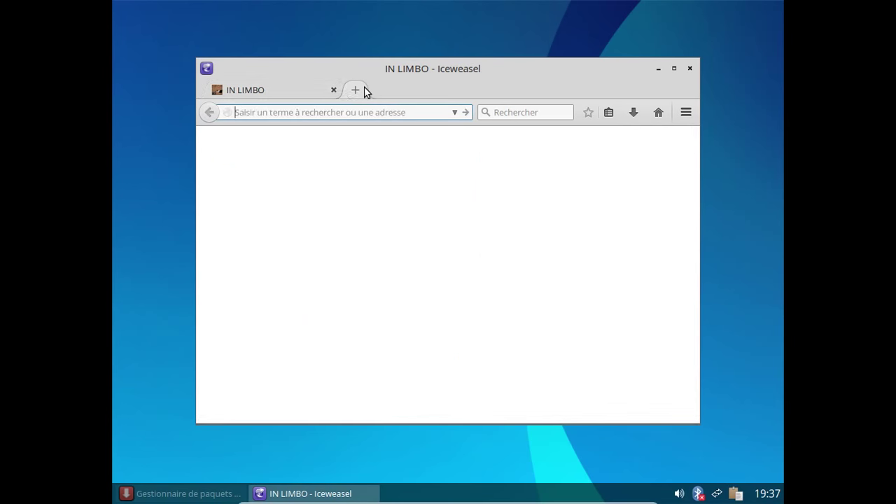
pyautogui.click(335, 91)
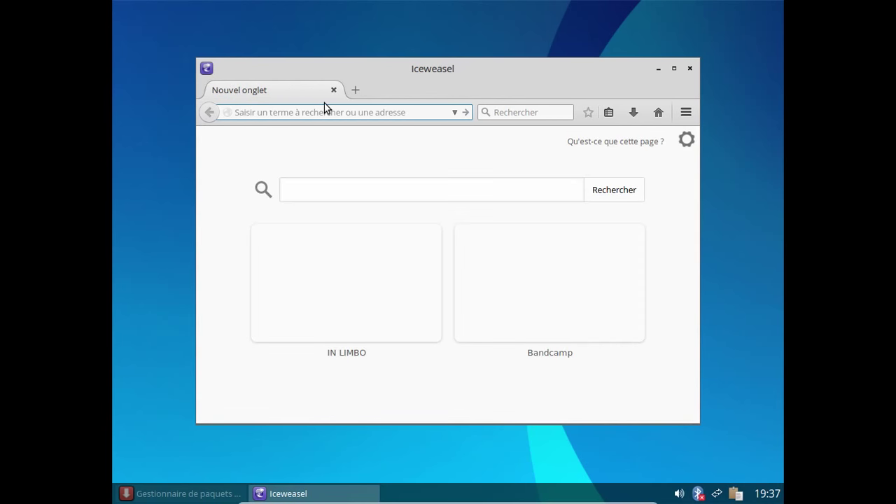
# Step: Load fr.youtube.com, open the LE RETOUR DU MEILLEUR JEU \o/ video and pause it
pyautogui.write('fr.youtu')
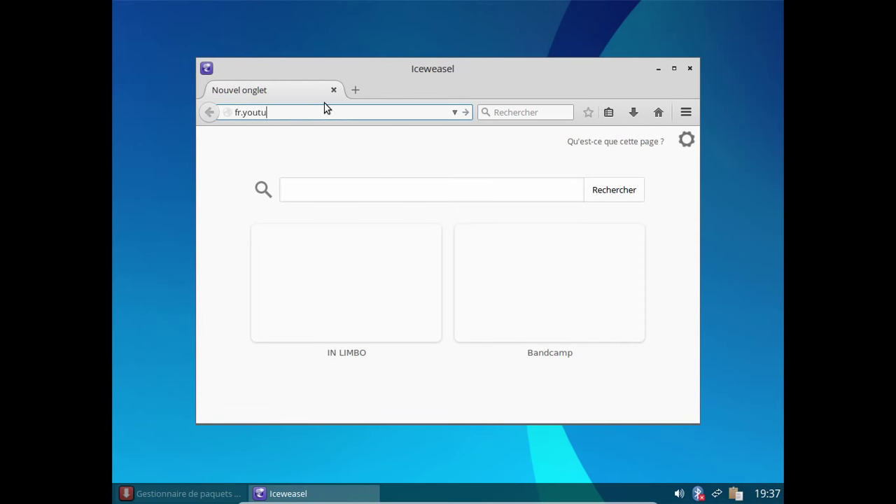
pyautogui.write('be.com')
pyautogui.press('Return')
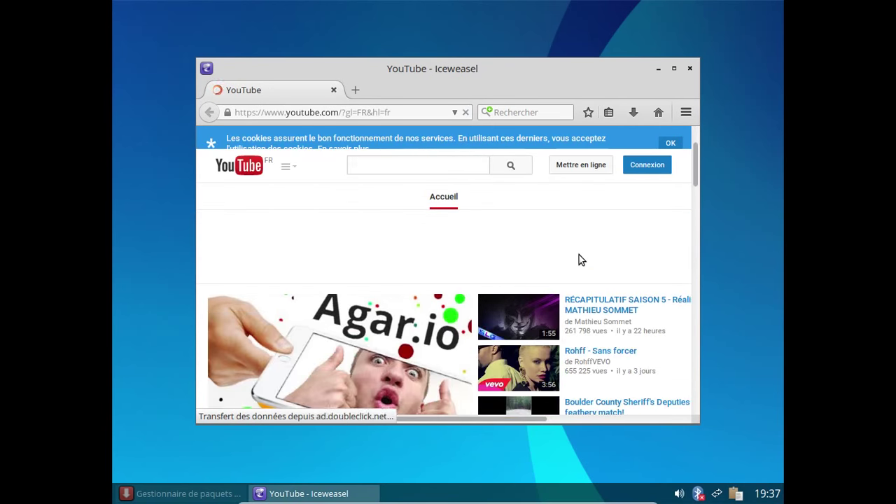
pyautogui.scroll(-3, 578, 254)
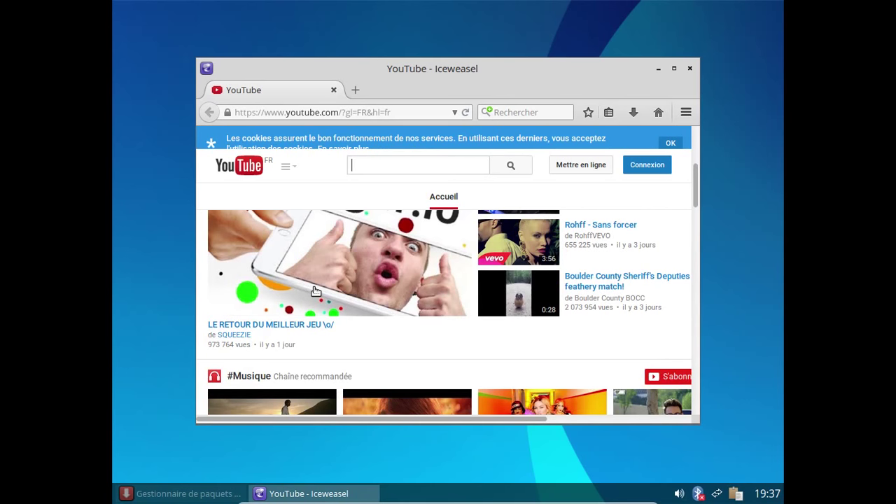
pyautogui.click(315, 291)
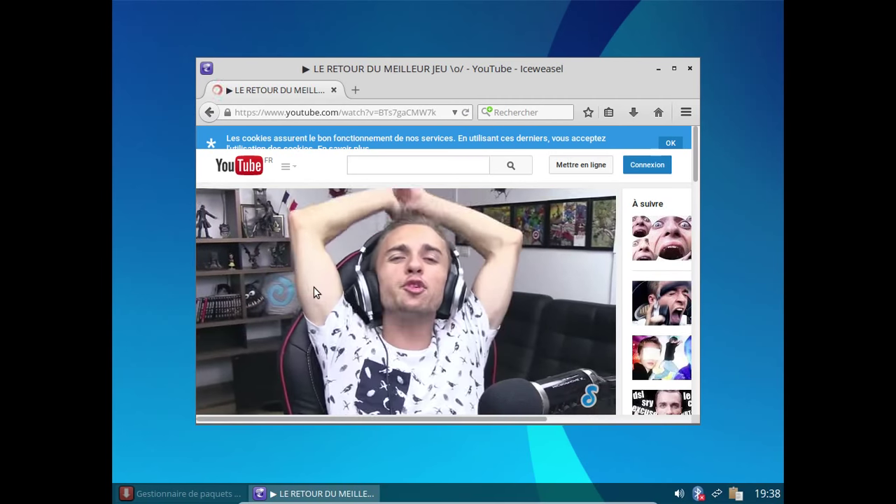
pyautogui.click(313, 292)
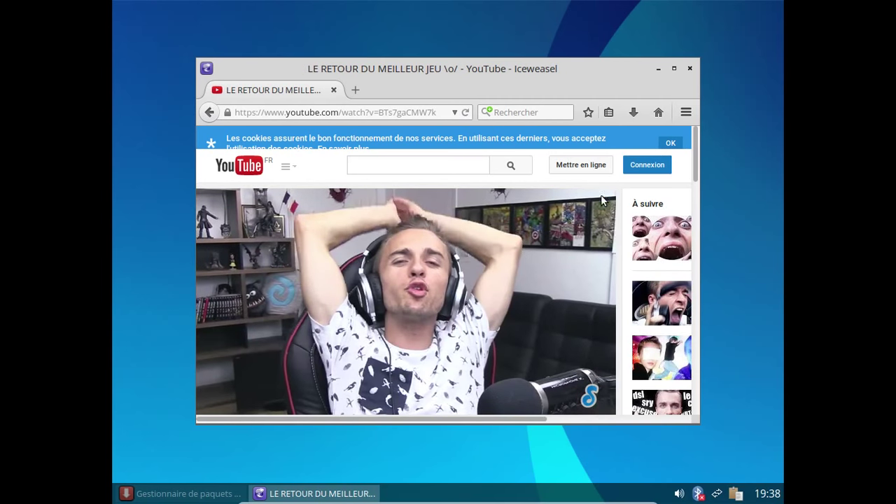
# Step: Replace the YouTube tab with a new tab and remove its three thumbnails
pyautogui.click(355, 90)
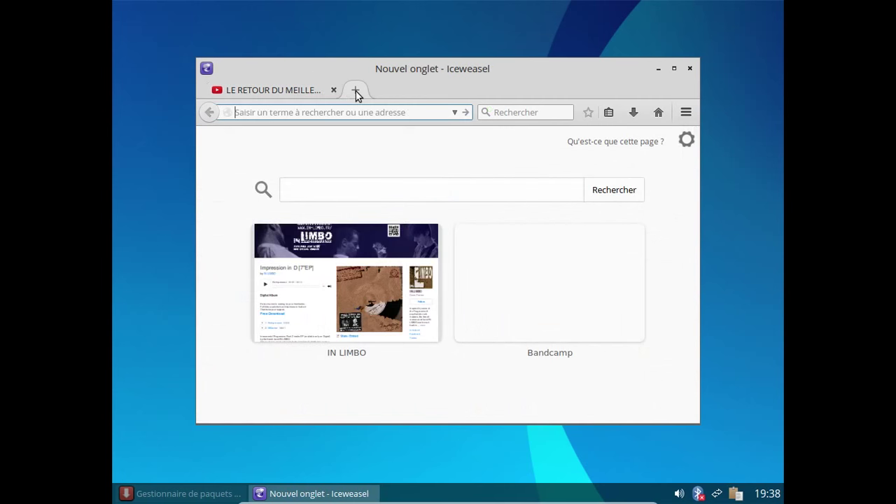
pyautogui.click(334, 89)
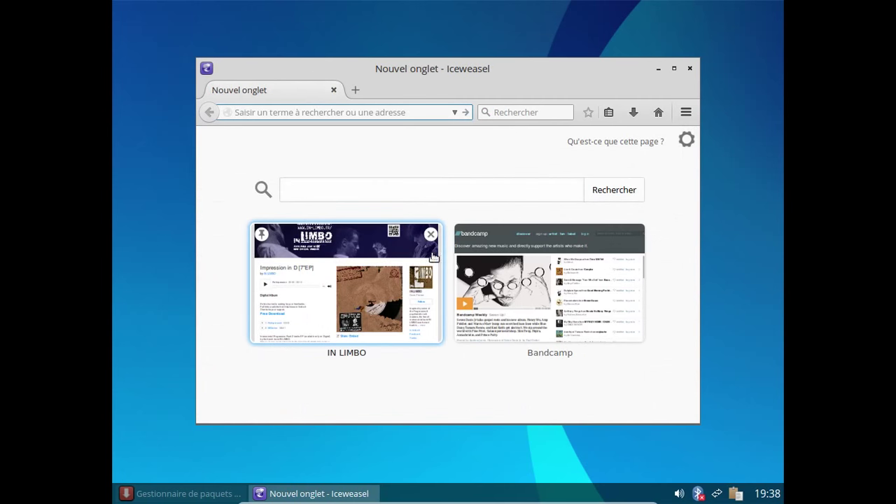
pyautogui.click(429, 234)
pyautogui.click(430, 234)
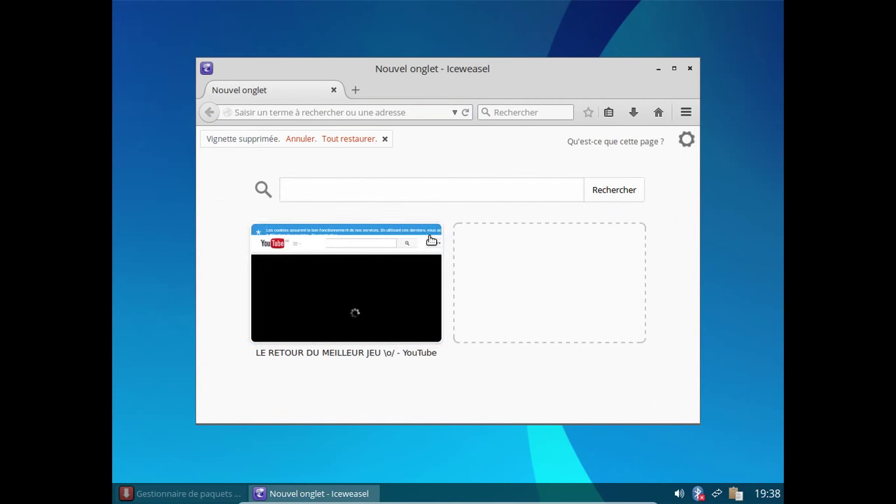
pyautogui.click(430, 234)
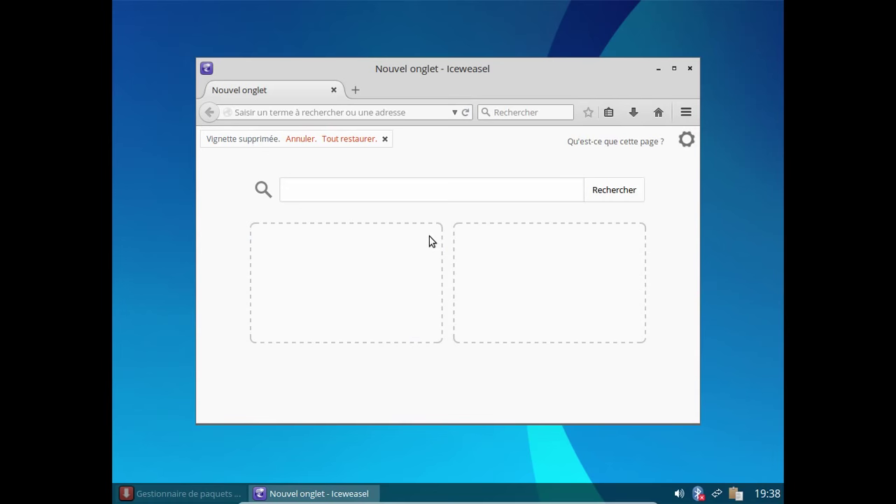
# Step: Load the IN LIMBO Bandcamp page, try Free Download, dismiss the email request, and view the enlarged cover
pyautogui.click(292, 114)
pyautogui.write('inlimbo1.bandcamp.com')
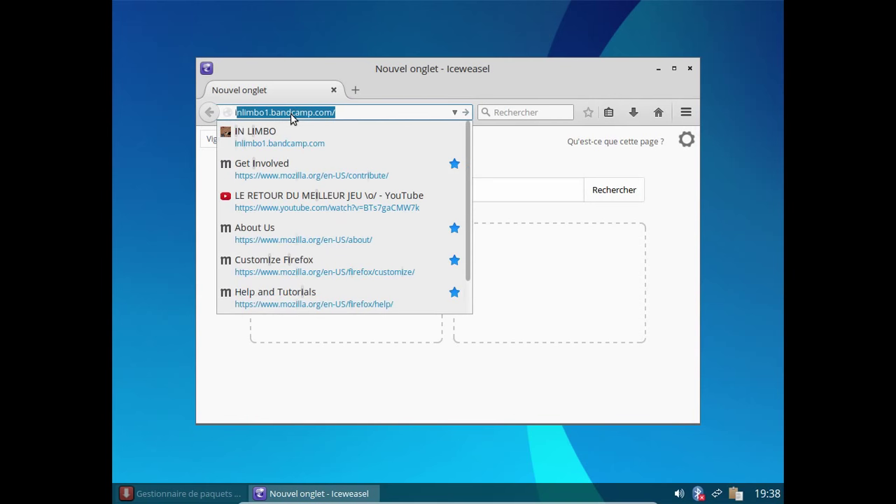
pyautogui.press('Return')
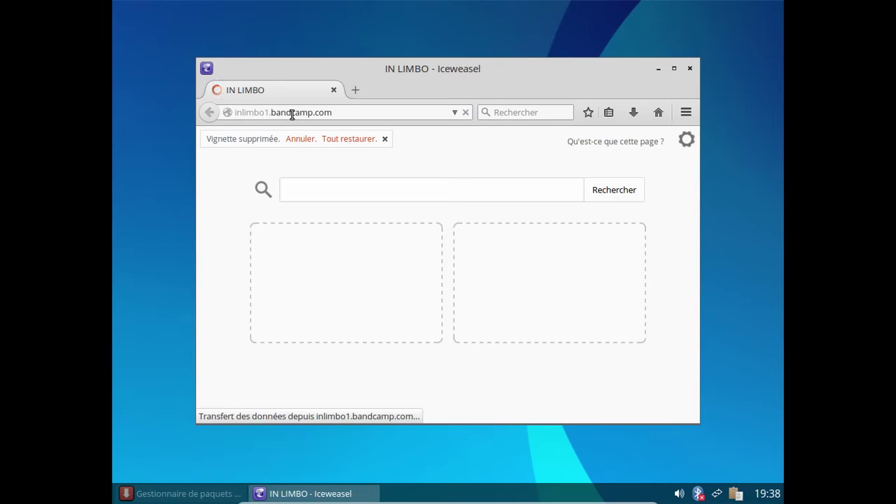
pyautogui.scroll(-4, 428, 263)
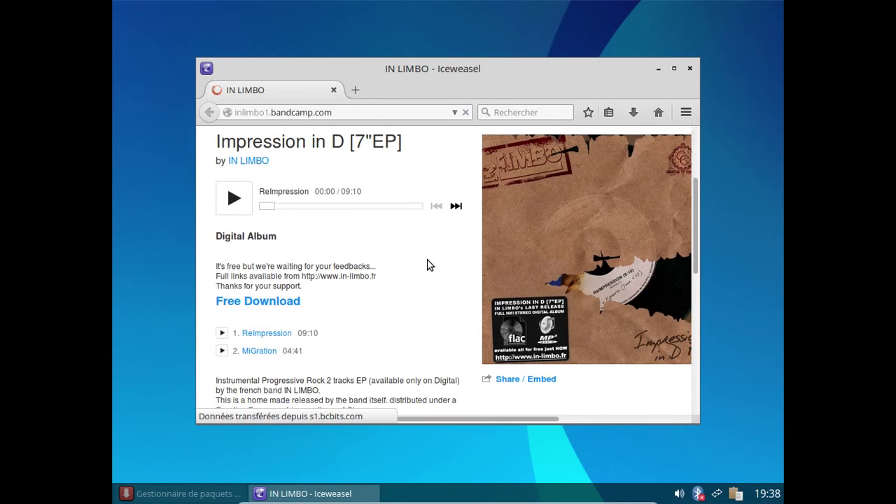
pyautogui.click(297, 286)
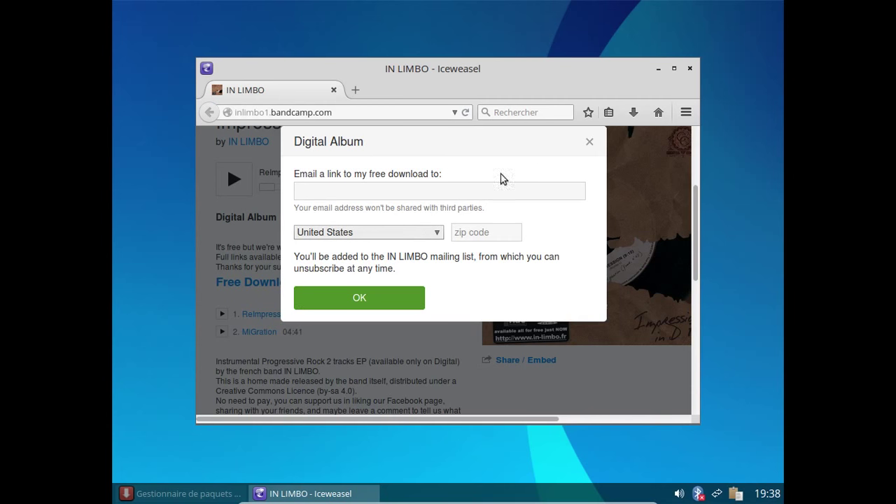
pyautogui.click(590, 143)
pyautogui.click(593, 143)
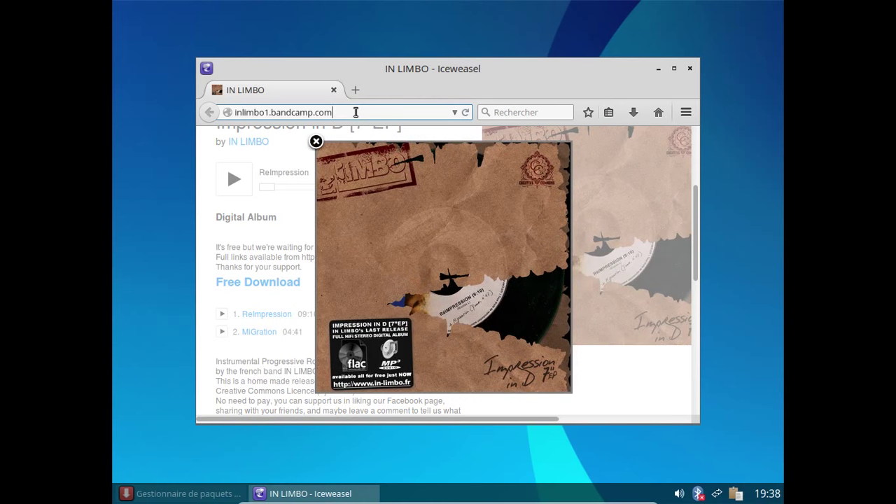
pyautogui.click(356, 111)
pyautogui.click(476, 155)
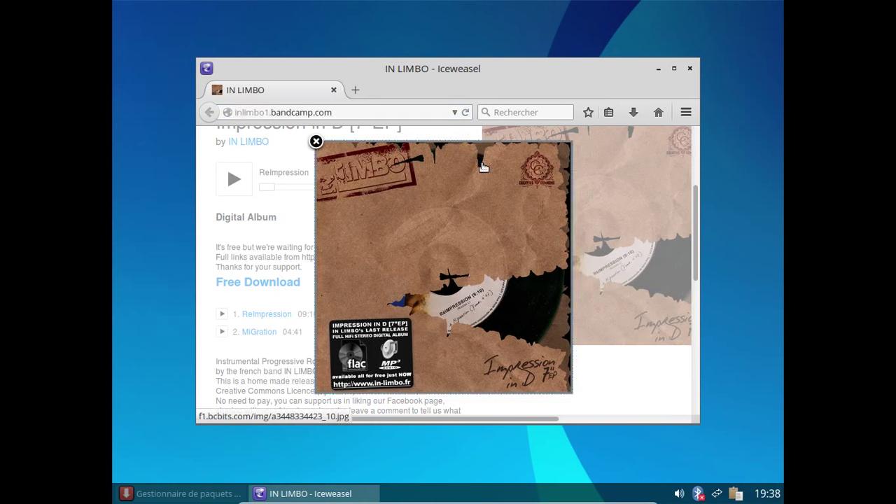
# Step: Replace the web address with altermusique.org and load the site
pyautogui.click(338, 113)
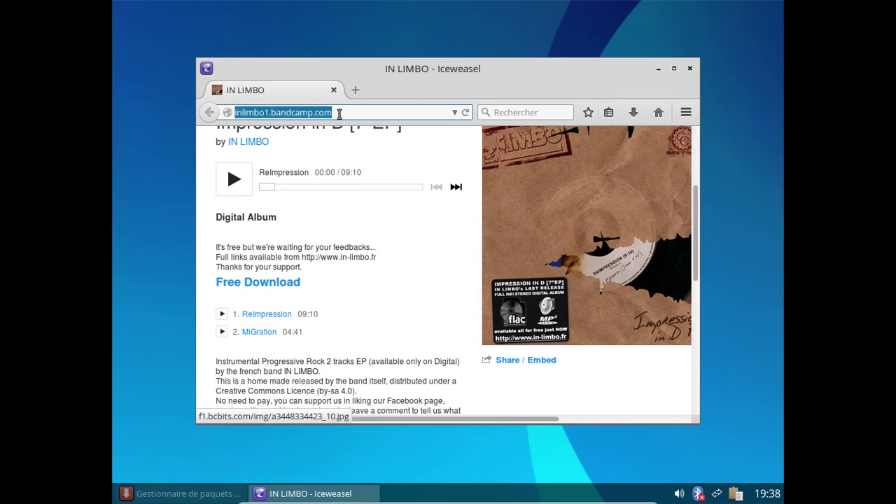
pyautogui.write('music.hun')
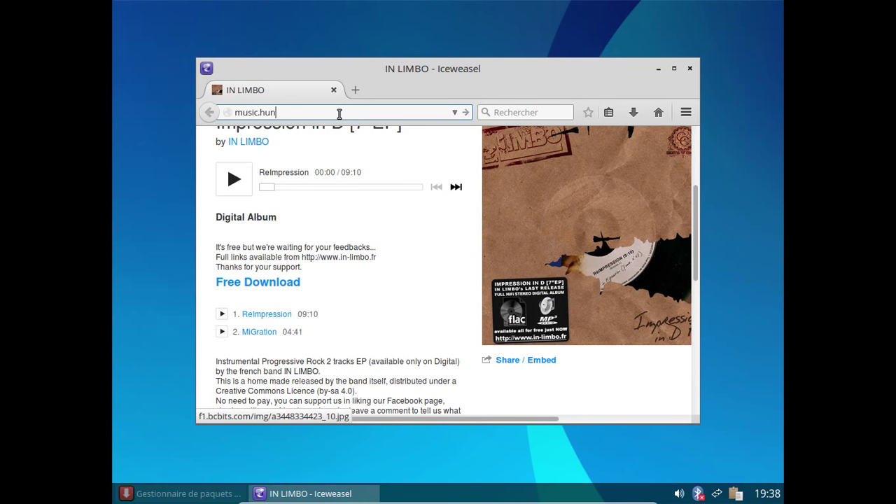
pyautogui.write('gr')
pyautogui.press('BackSpace')
pyautogui.press('BackSpace')
pyautogui.press('BackSpace')
pyautogui.press('BackSpace')
pyautogui.press('BackSpace')
pyautogui.press('BackSpace')
pyautogui.press('BackSpace')
pyautogui.press('BackSpace')
pyautogui.press('BackSpace')
pyautogui.press('BackSpace')
pyautogui.press('BackSpace')
pyautogui.write('altermusique.org')
pyautogui.press('Return')
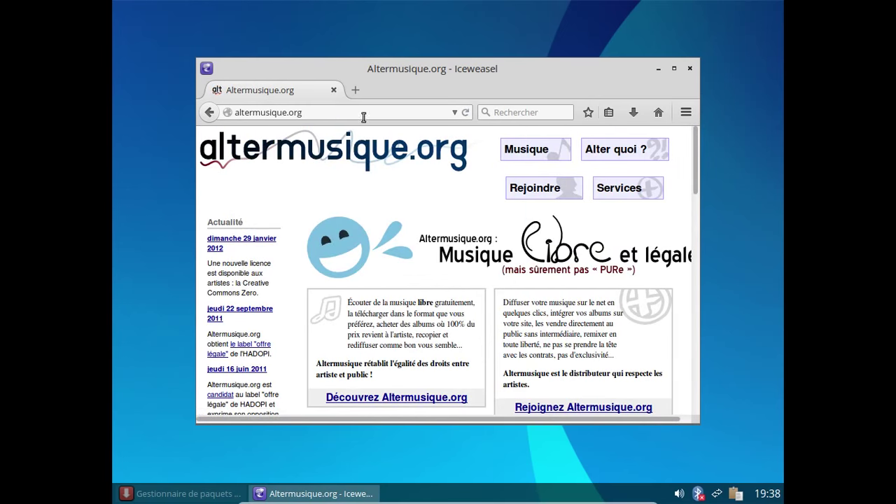
# Step: Browse Musique > In Limbo > Interstices [LP] and jump to Télécharger l'album
pyautogui.click(539, 153)
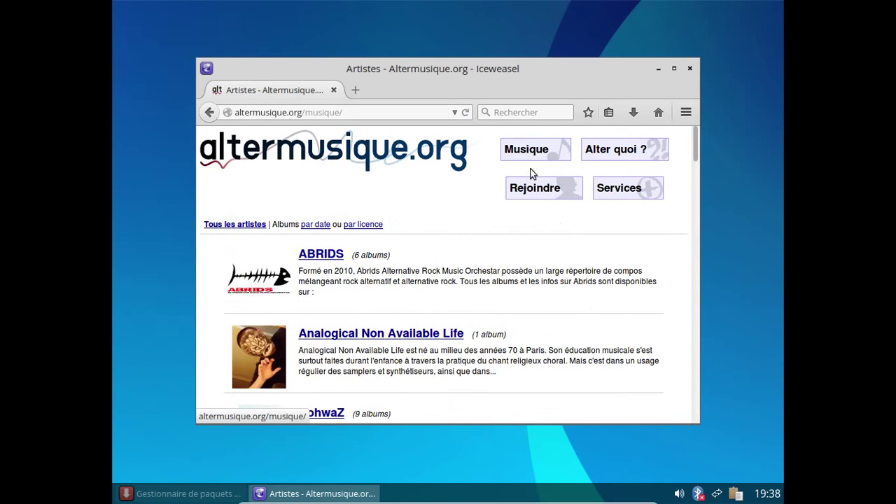
pyautogui.scroll(-3, 533, 243)
pyautogui.scroll(3, 532, 242)
pyautogui.scroll(-15, 532, 242)
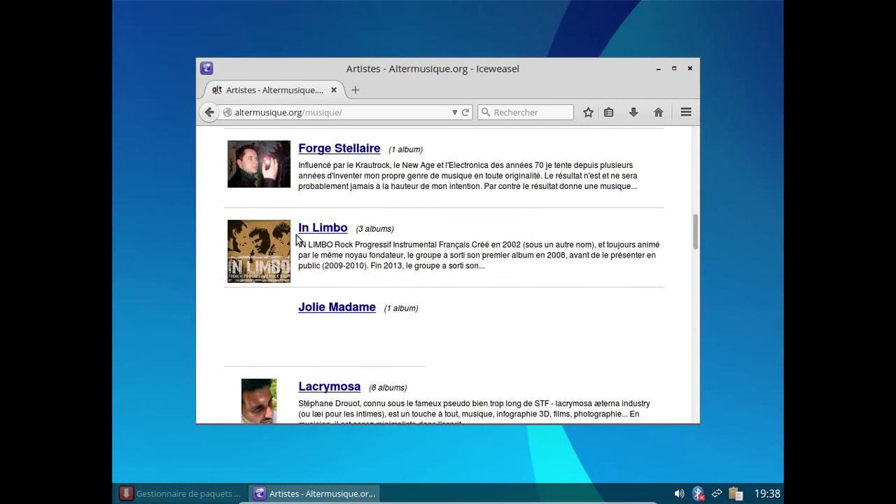
pyautogui.click(311, 231)
pyautogui.scroll(-8, 590, 234)
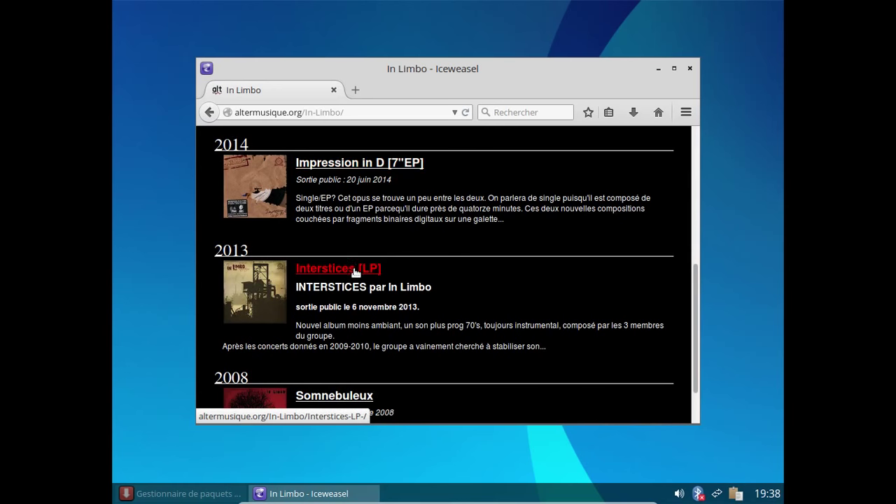
pyautogui.click(354, 270)
pyautogui.scroll(-3, 515, 254)
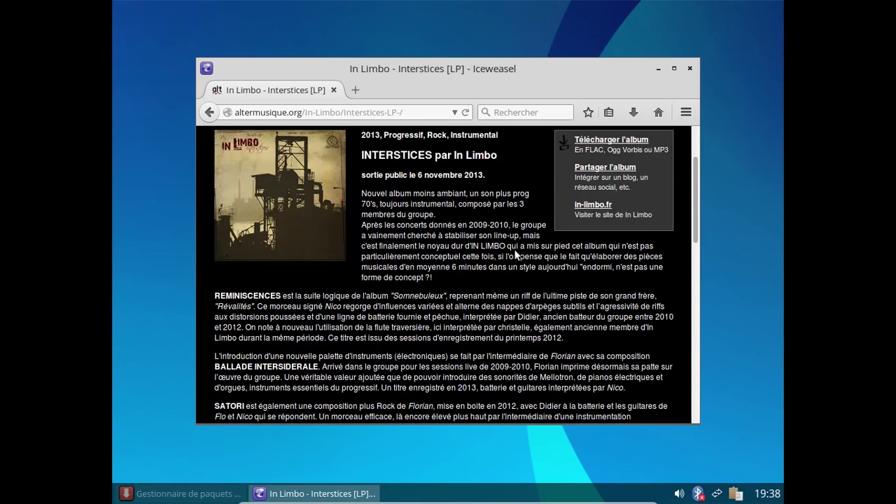
pyautogui.click(603, 139)
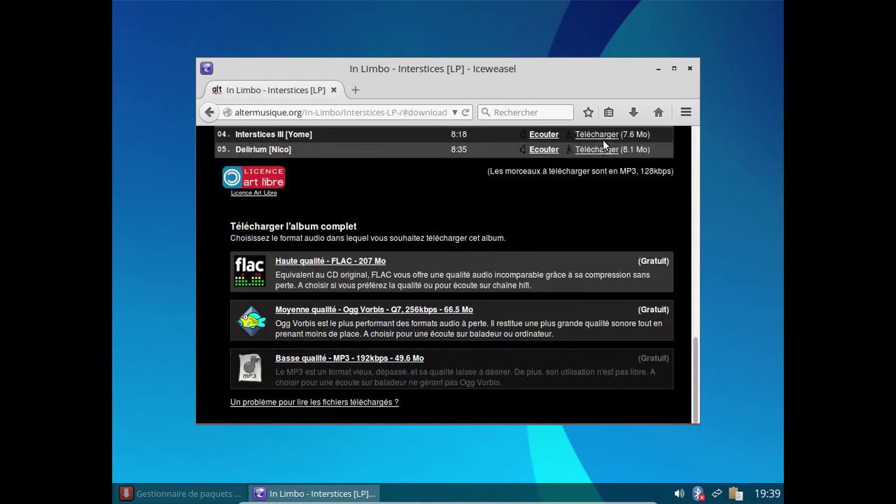
# Step: Save the 'Basse qualité - MP3' zip of Interstices [LP], always saving zip files this way
pyautogui.click(373, 358)
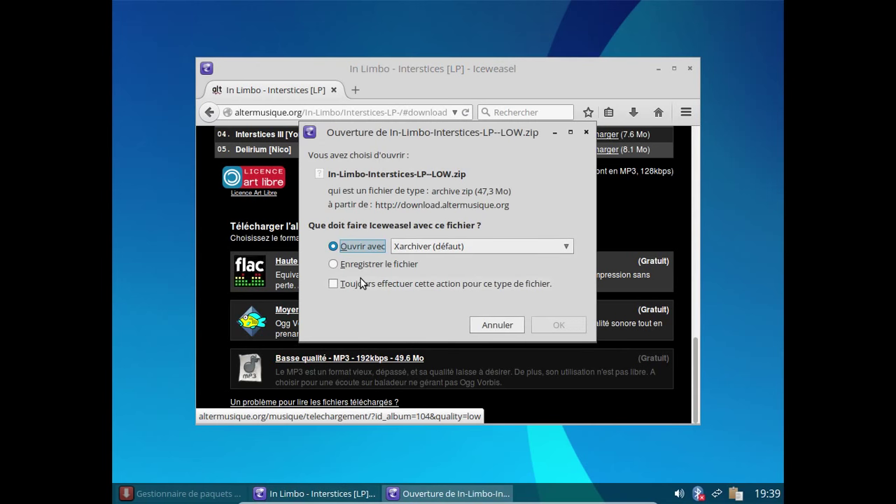
pyautogui.click(353, 278)
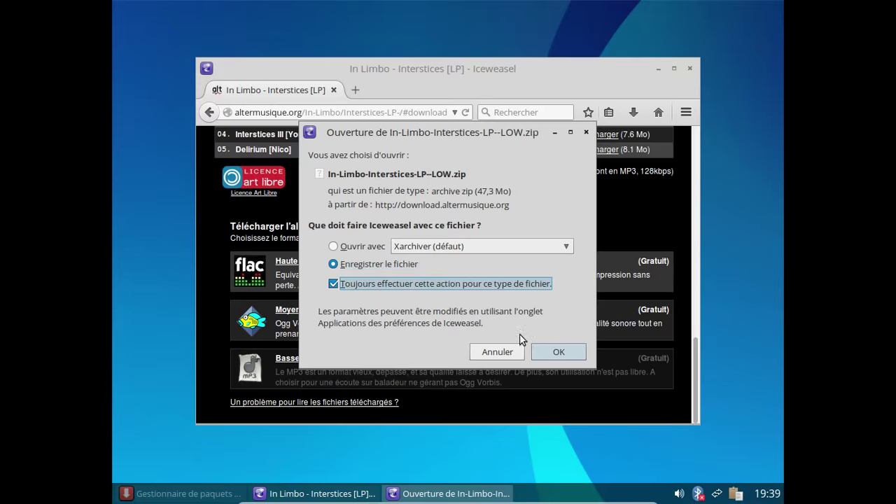
pyautogui.click(544, 352)
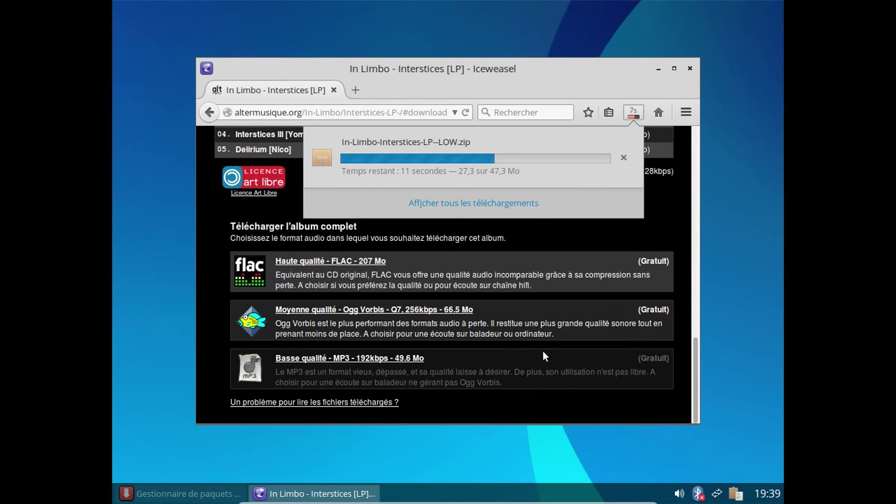
pyautogui.click(364, 24)
pyautogui.rightClick(363, 24)
# Step: Launch GNOME MPlayer from the desktop menu, then close it
pyautogui.moveTo(404, 150)
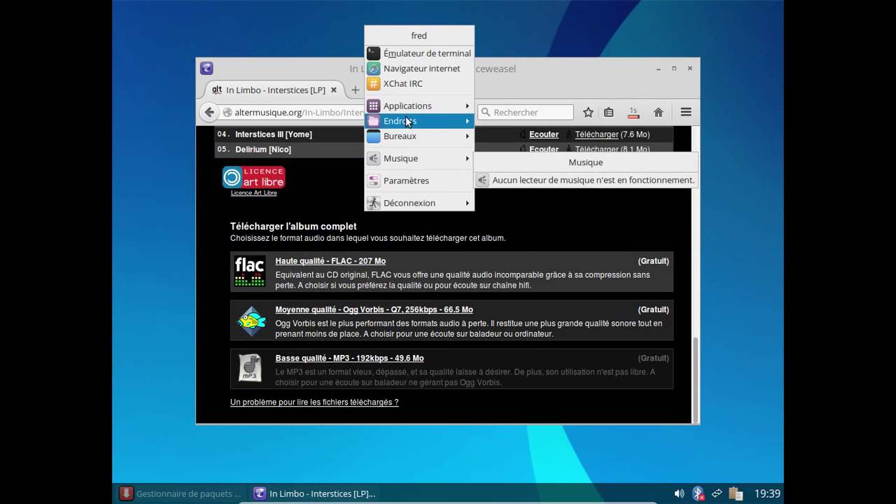
pyautogui.moveTo(402, 107)
pyautogui.moveTo(509, 171)
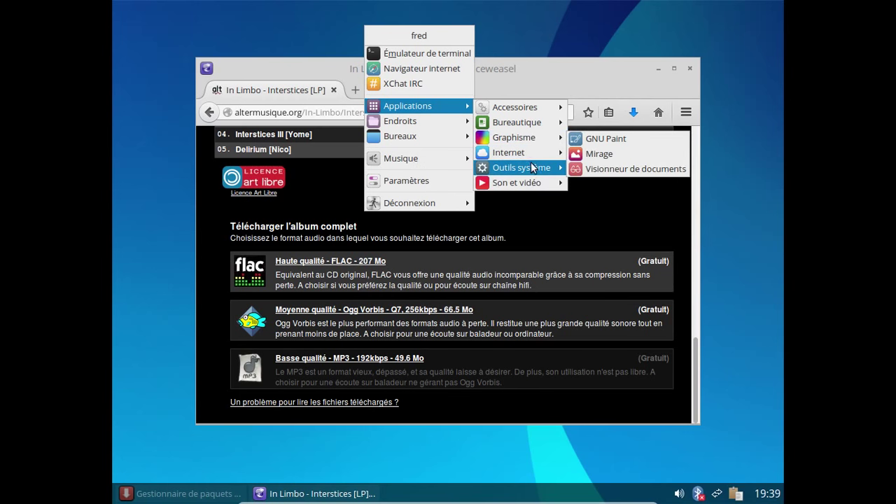
pyautogui.moveTo(532, 183)
pyautogui.click(615, 197)
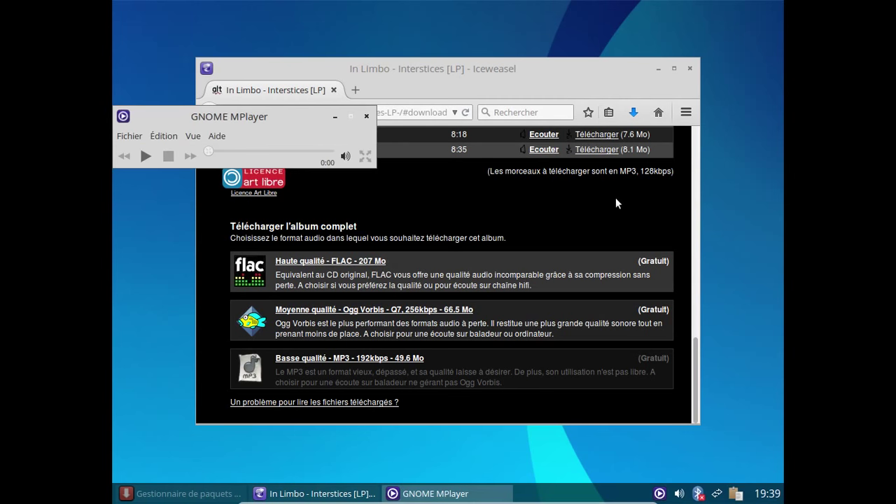
pyautogui.click(366, 116)
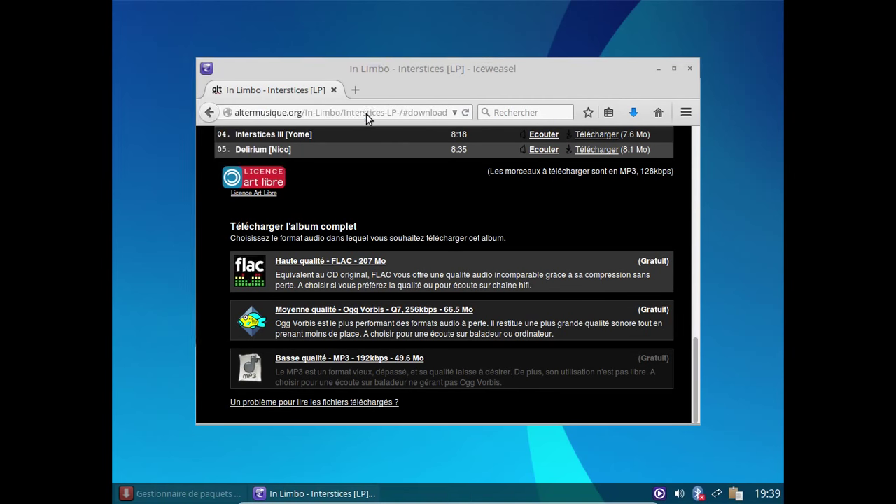
# Step: Close Iceweasel, then restore the Synaptic package manager and close it too
pyautogui.click(690, 70)
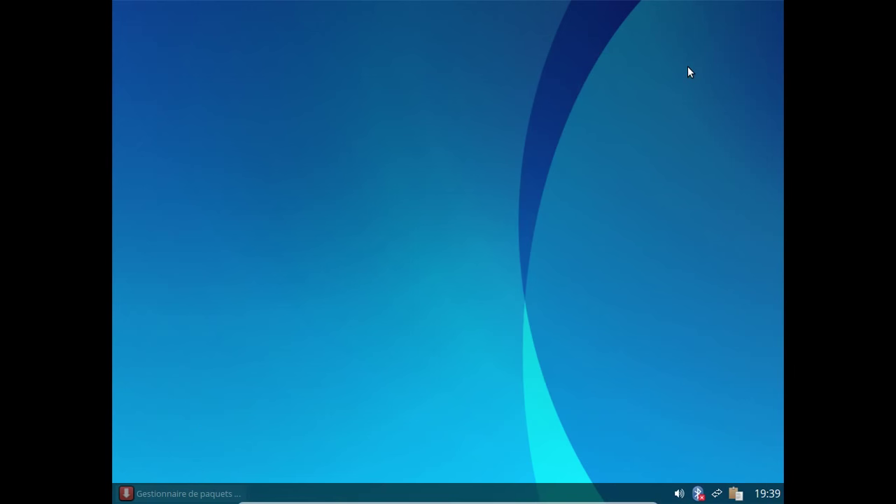
pyautogui.click(210, 494)
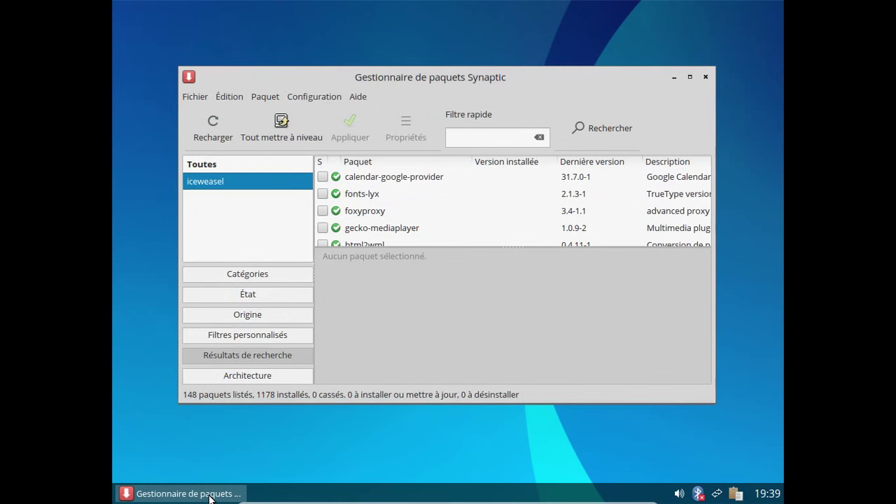
pyautogui.click(707, 77)
pyautogui.rightClick(371, 86)
# Step: Launch PCManFM and extract the downloaded In Limbo zip in Téléchargements with Extraire ici
pyautogui.moveTo(416, 194)
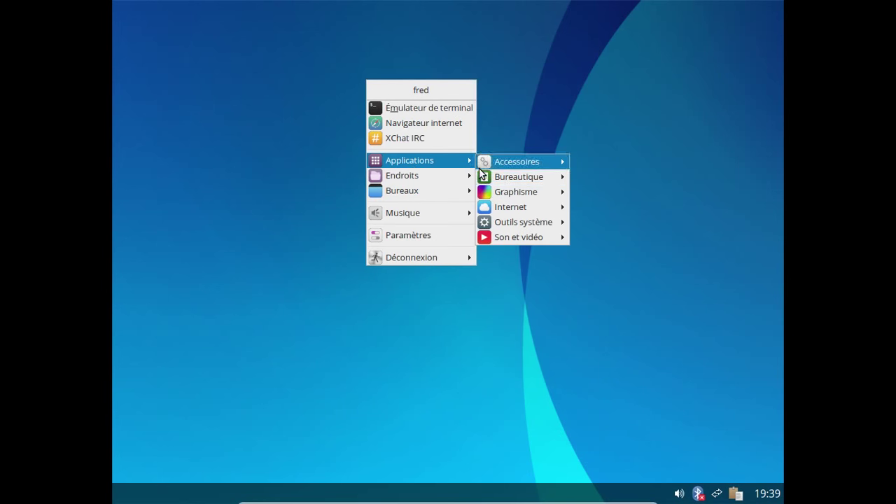
pyautogui.moveTo(539, 221)
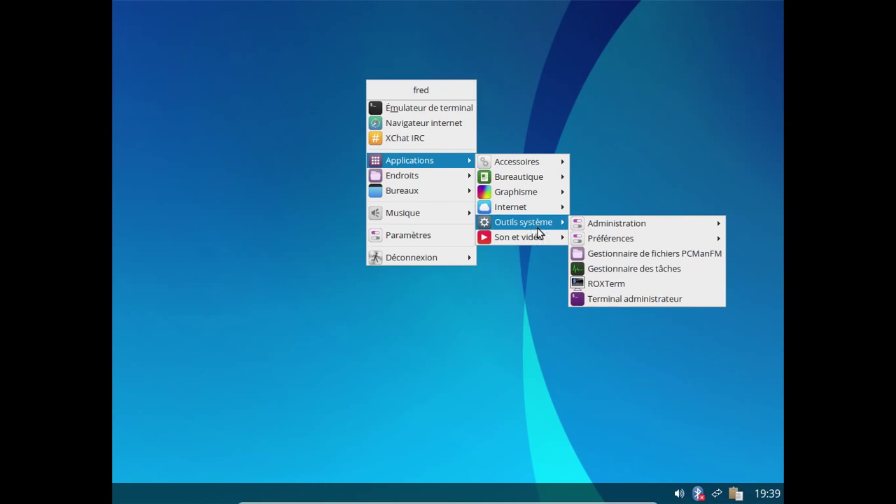
pyautogui.moveTo(524, 163)
pyautogui.click(630, 253)
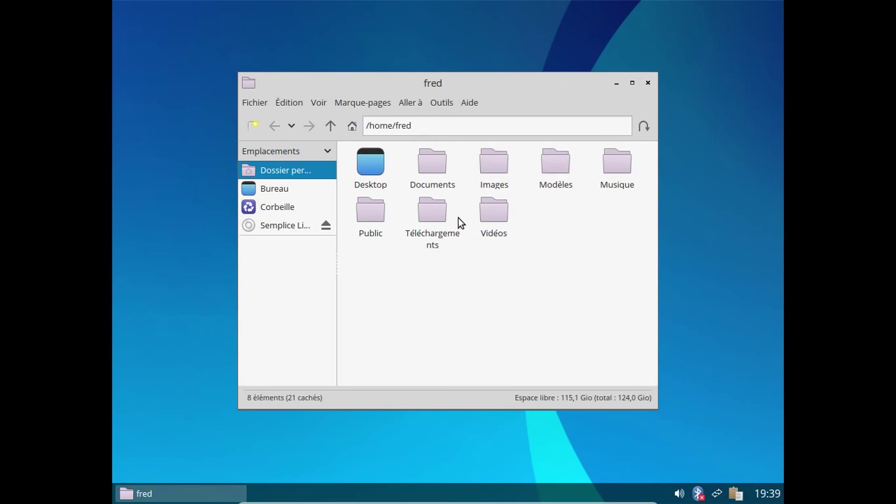
pyautogui.doubleClick(443, 219)
pyautogui.rightClick(379, 167)
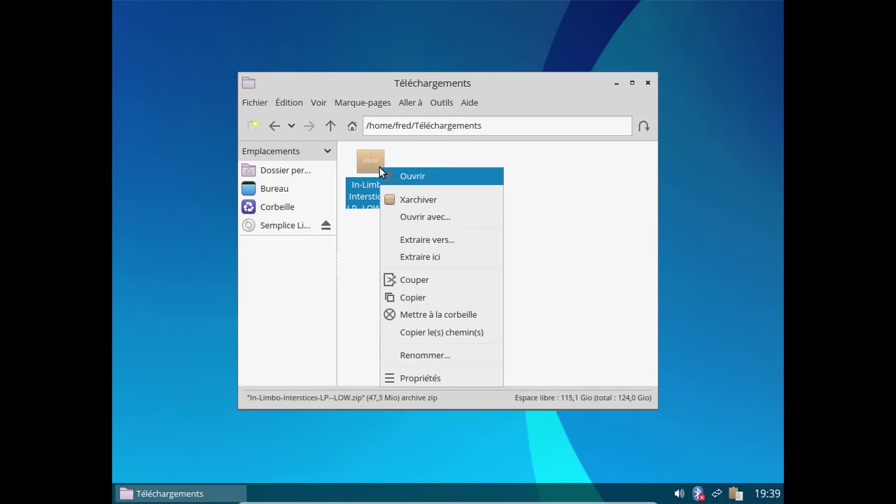
pyautogui.click(438, 257)
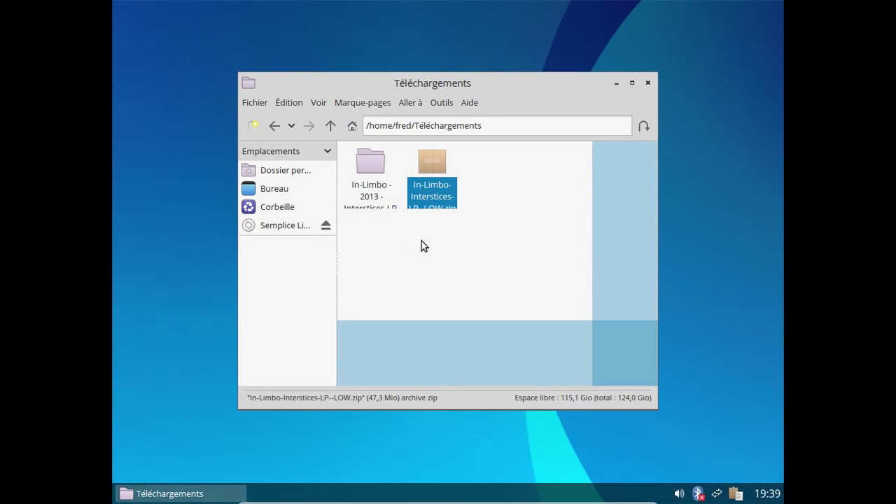
# Step: Copy the extracted album folder into Musique, then close the file manager
pyautogui.click(371, 181)
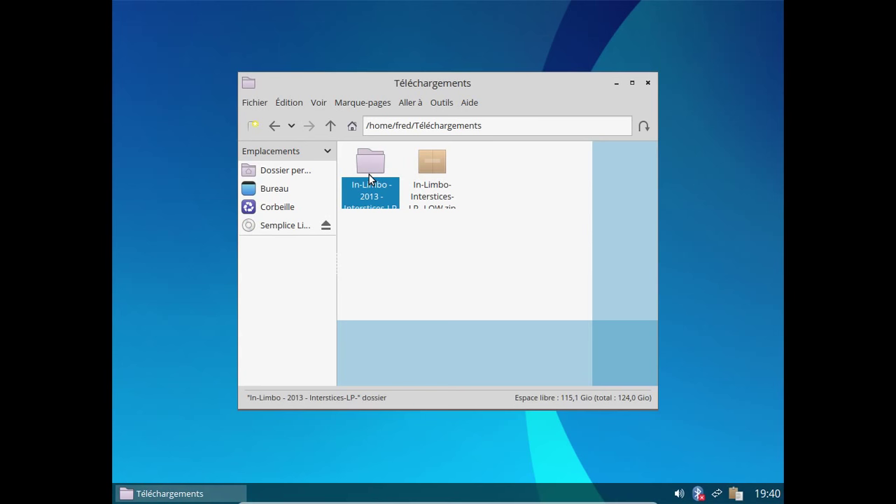
pyautogui.click(275, 128)
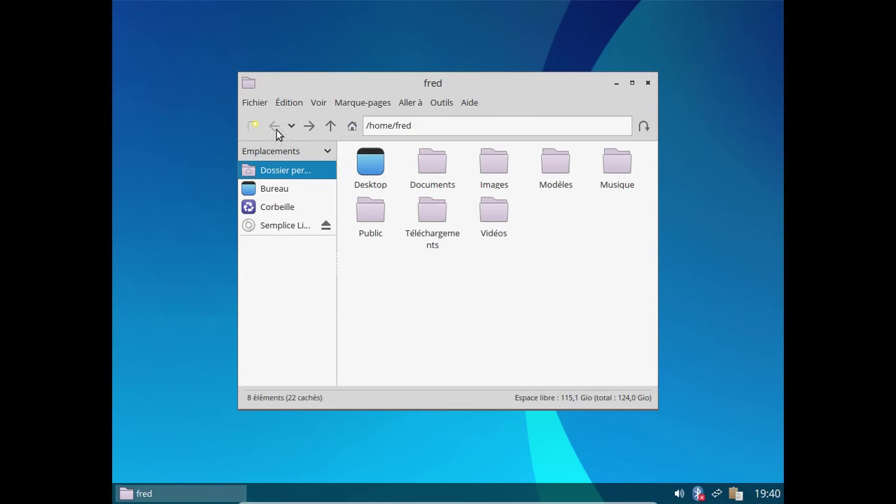
pyautogui.doubleClick(625, 172)
pyautogui.rightClick(446, 164)
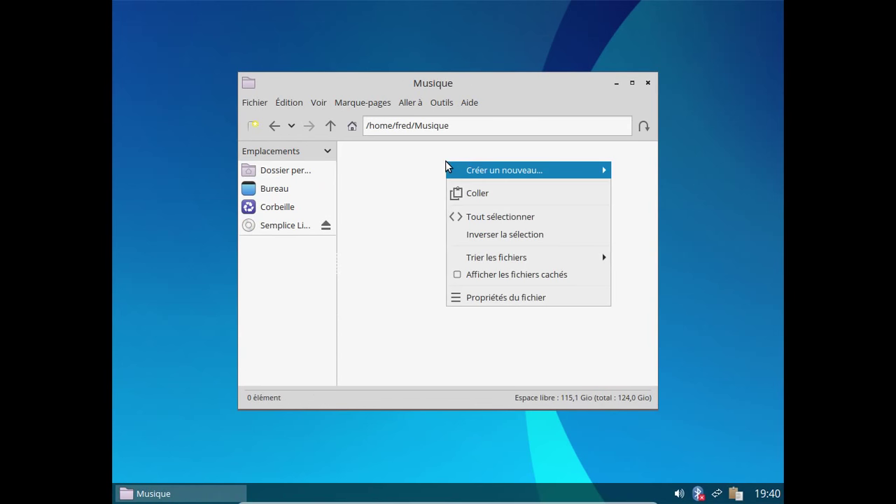
pyautogui.click(485, 196)
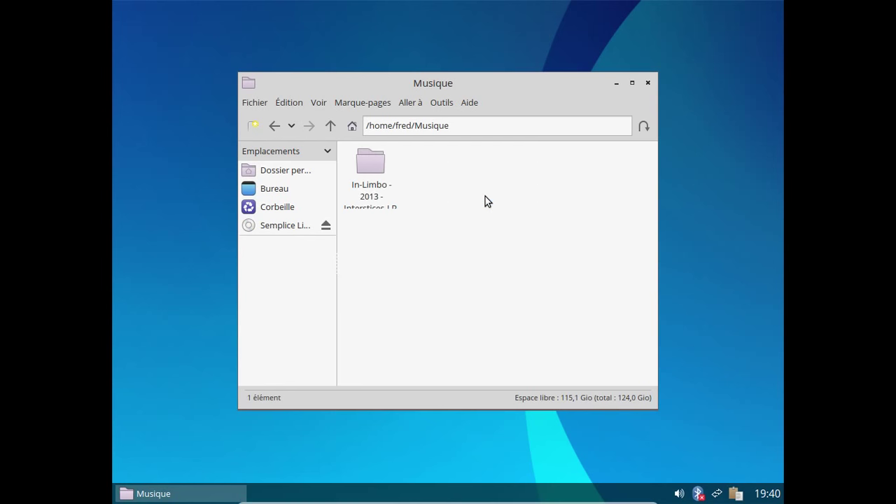
pyautogui.click(647, 83)
# Step: Launch Pragha from the Applications > Son et vidéo menu
pyautogui.rightClick(375, 73)
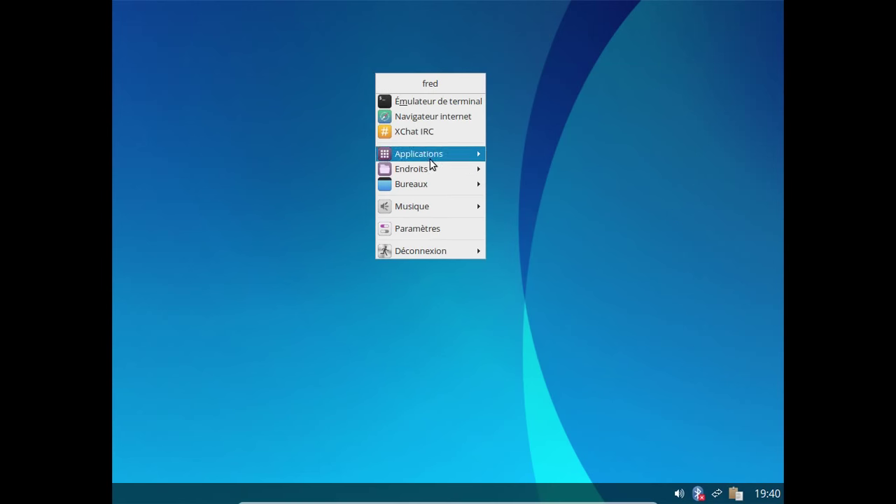
pyautogui.moveTo(438, 175)
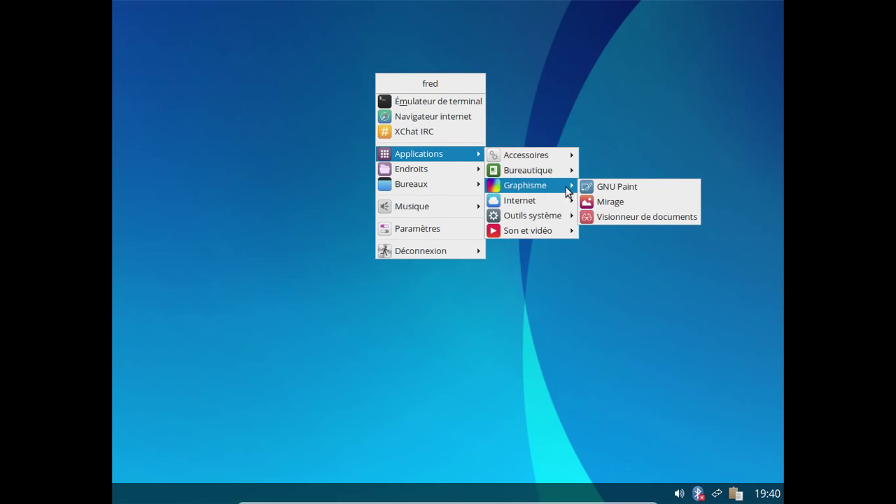
pyautogui.moveTo(561, 203)
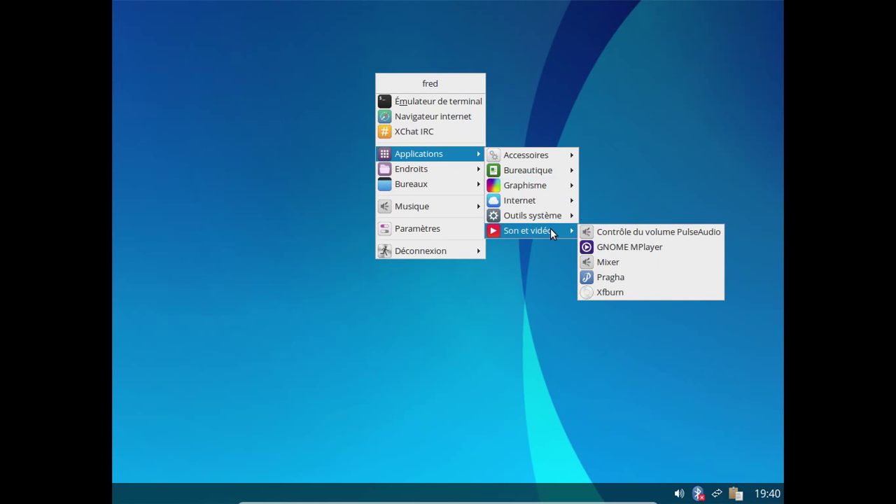
pyautogui.click(606, 280)
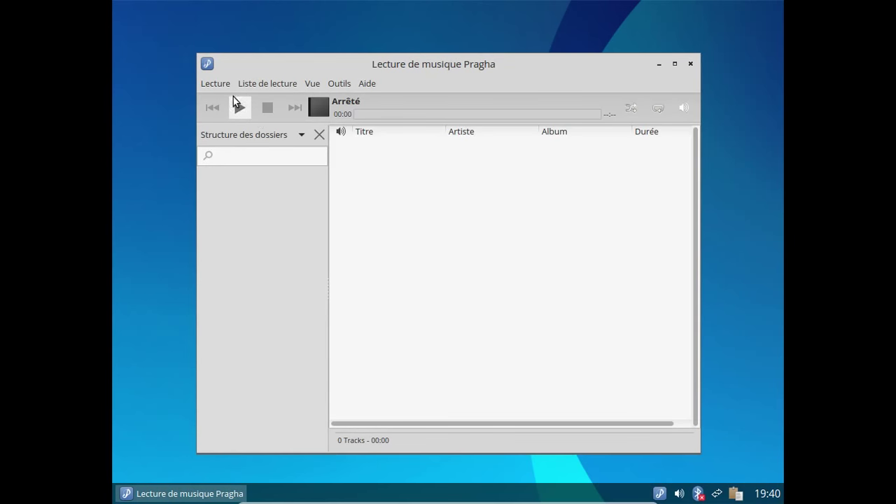
# Step: In Outils > Préférences, add the Musique folder as a library folder
pyautogui.click(331, 86)
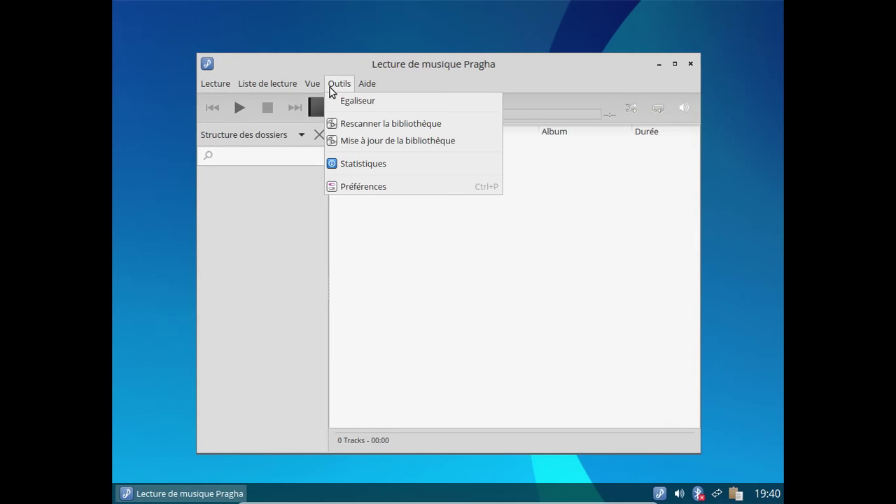
pyautogui.click(379, 192)
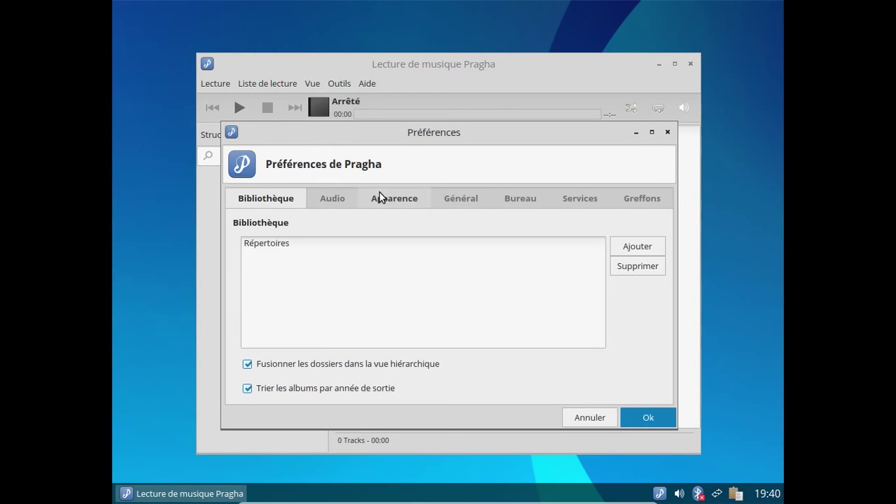
pyautogui.click(639, 250)
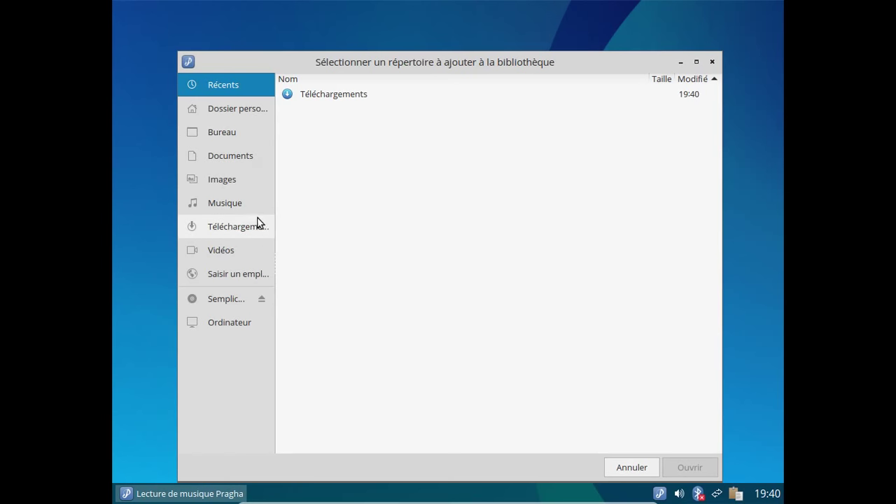
pyautogui.click(247, 206)
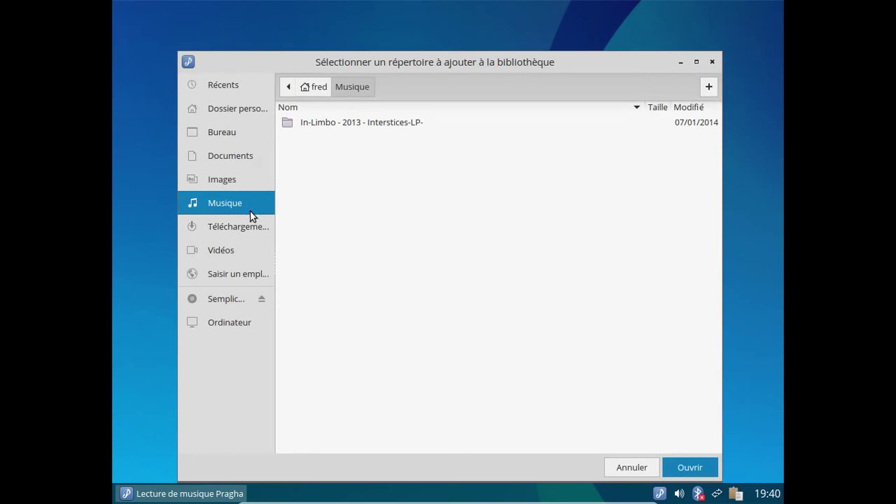
pyautogui.click(690, 468)
# Step: Confirm the preferences and let Pragha update the music library
pyautogui.click(645, 419)
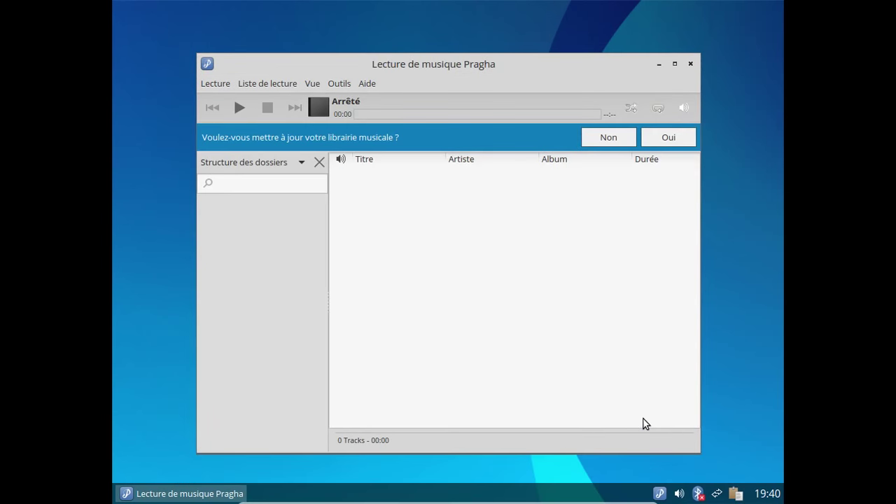
pyautogui.click(670, 140)
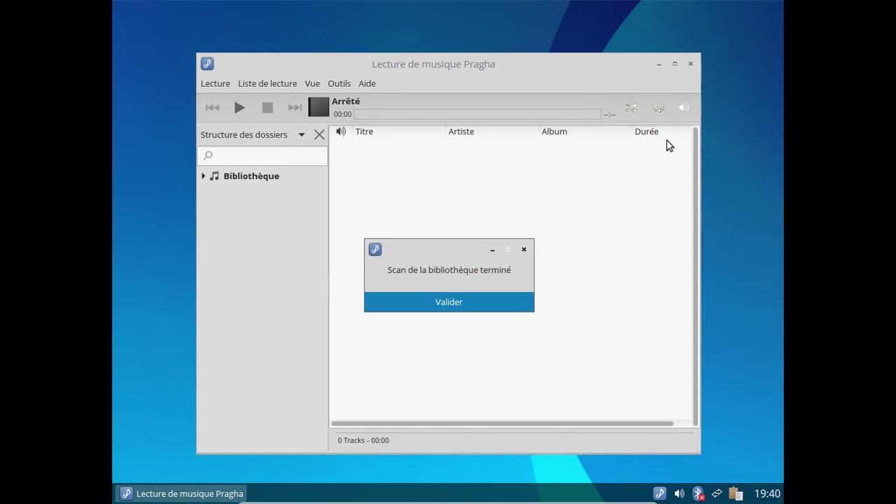
pyautogui.click(450, 303)
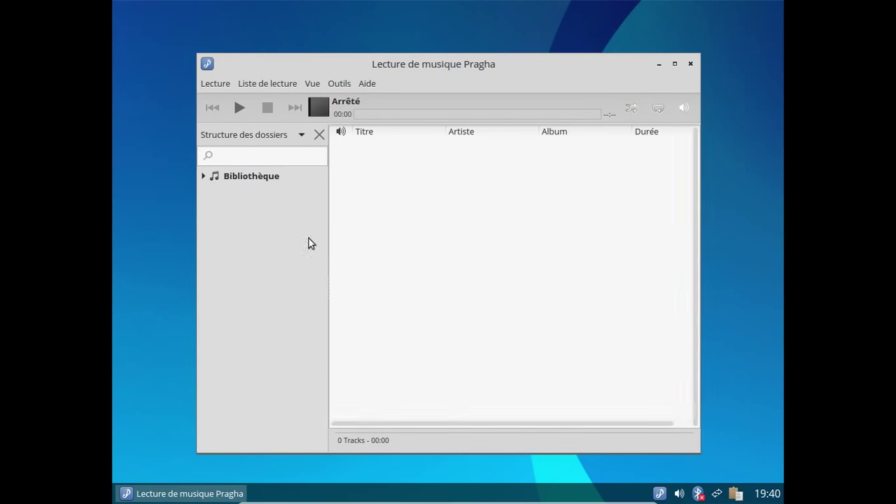
# Step: Add track 01 'R' from the In-Limbo album to the playlist and play it
pyautogui.click(204, 176)
pyautogui.click(211, 193)
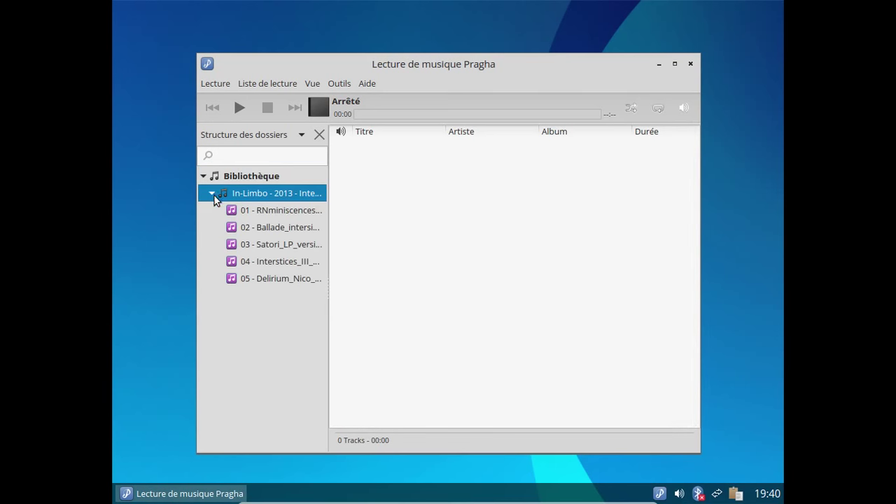
pyautogui.click(263, 214)
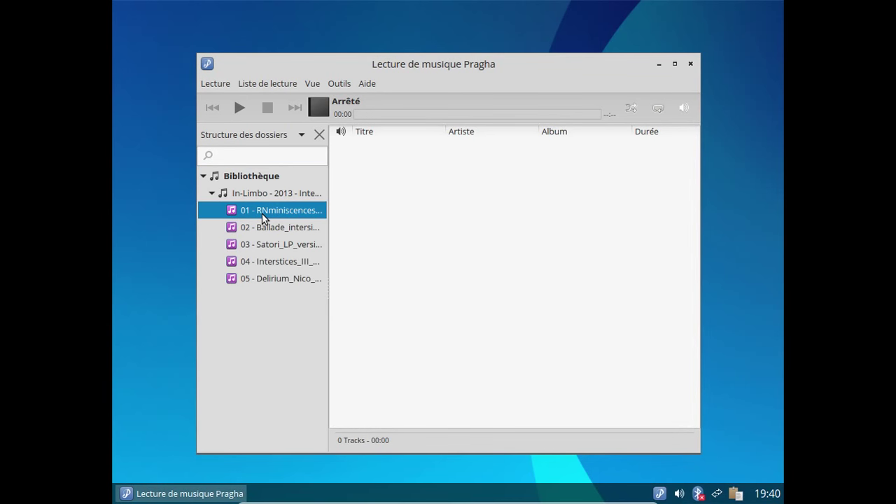
pyautogui.doubleClick(255, 210)
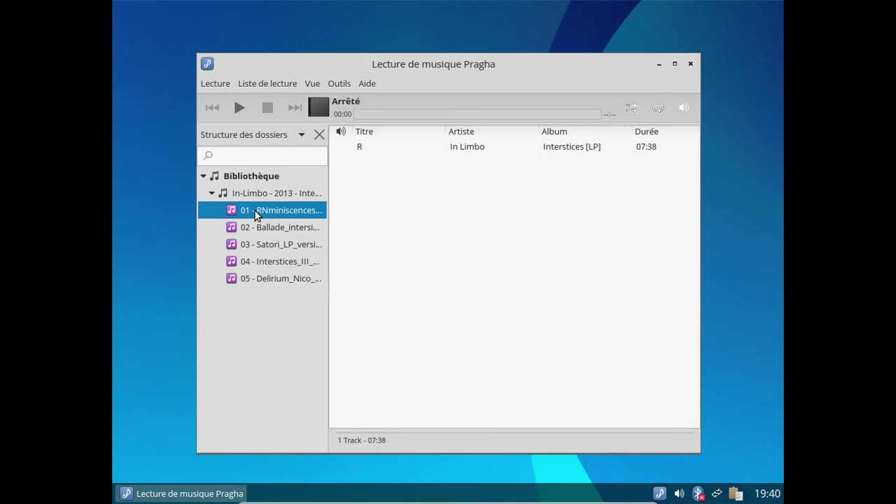
pyautogui.click(240, 109)
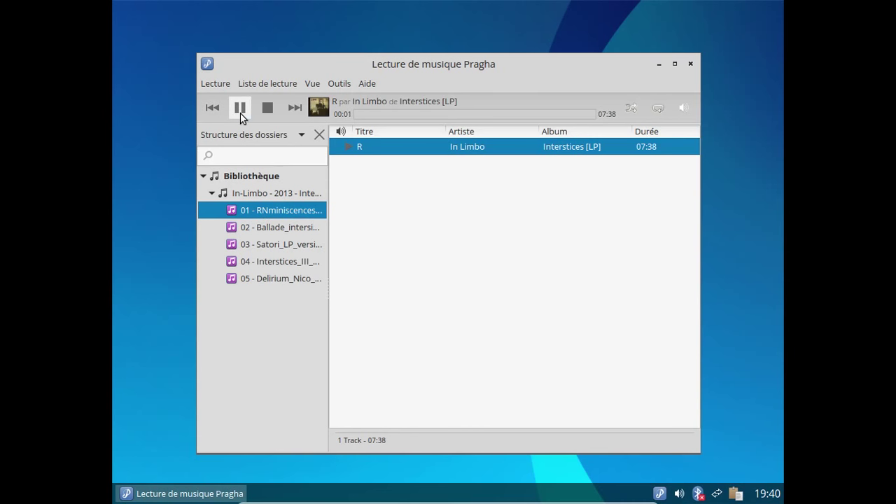
pyautogui.rightClick(453, 149)
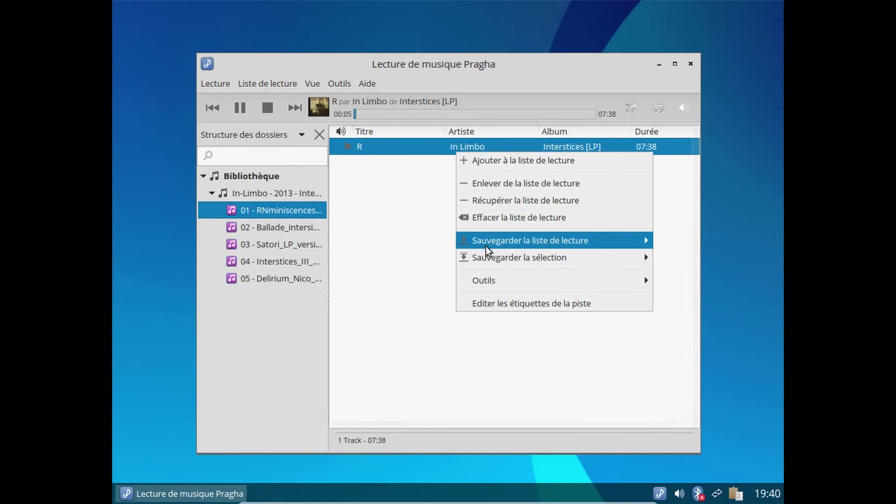
pyautogui.click(389, 268)
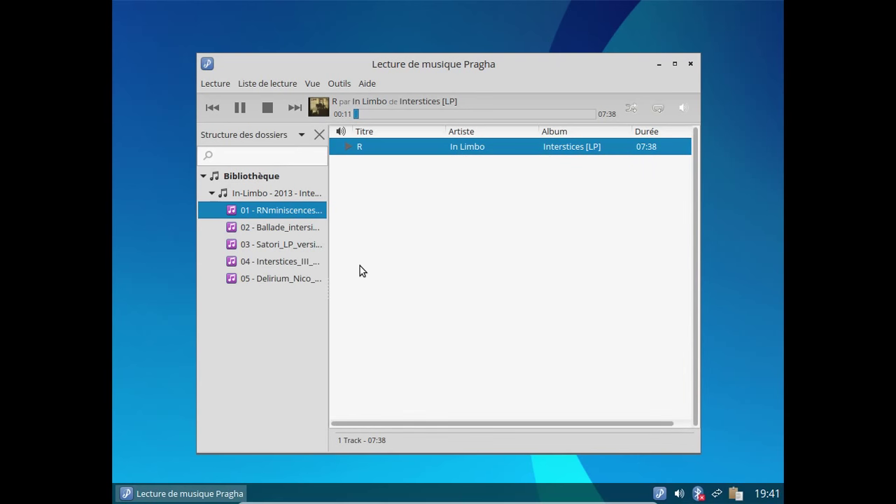
# Step: Raise the playback volume, then stop playback and close the Pragha window
pyautogui.click(682, 110)
pyautogui.click(682, 112)
pyautogui.click(691, 113)
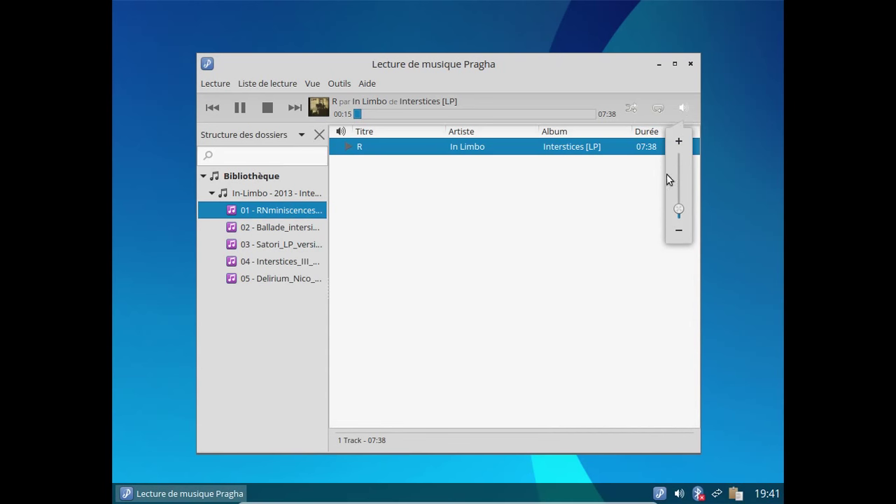
pyautogui.moveTo(683, 189); pyautogui.dragTo(684, 177)
pyautogui.click(559, 219)
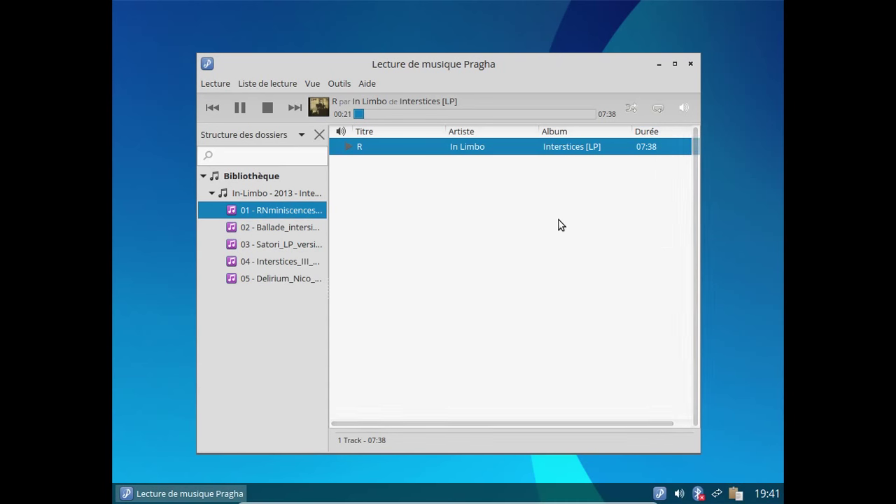
pyautogui.click(264, 110)
pyautogui.click(689, 63)
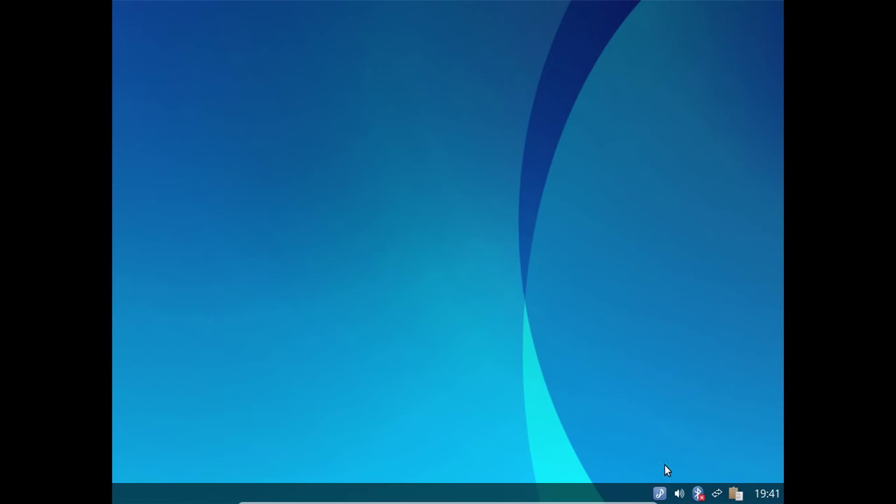
# Step: Choose Quitter from the Pragha tray icon's menu
pyautogui.rightClick(659, 493)
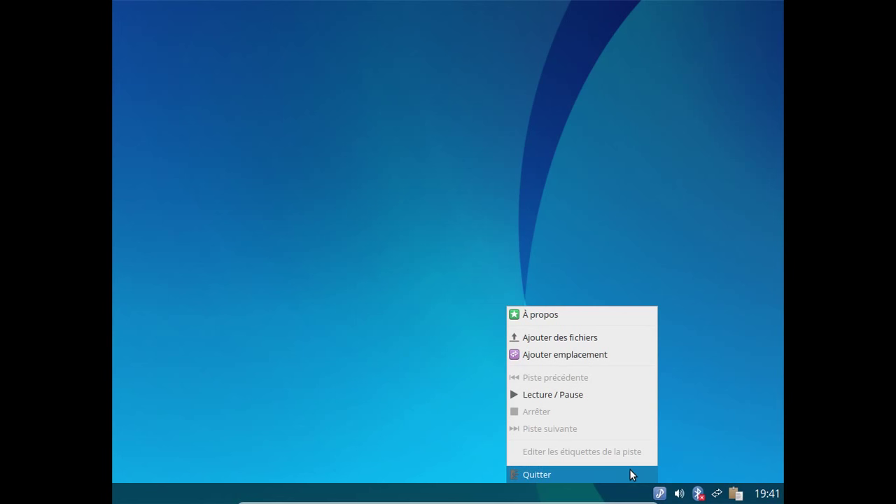
pyautogui.click(632, 476)
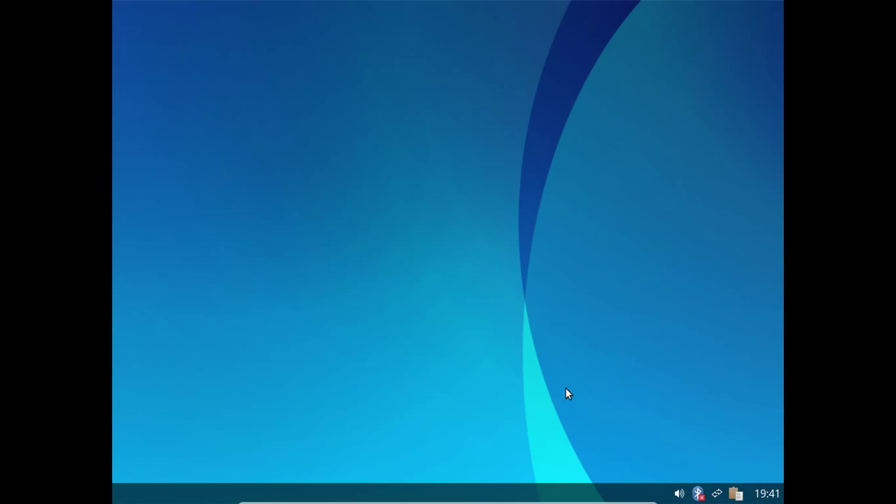
# Step: Power off the Semplice 7 machine via Déconnexion > Éteindre and confirm Yes
pyautogui.rightClick(429, 70)
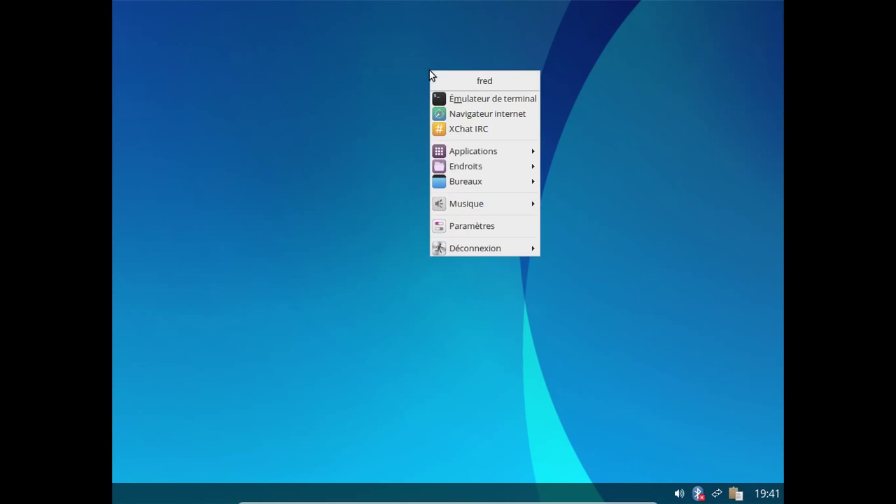
pyautogui.moveTo(515, 250)
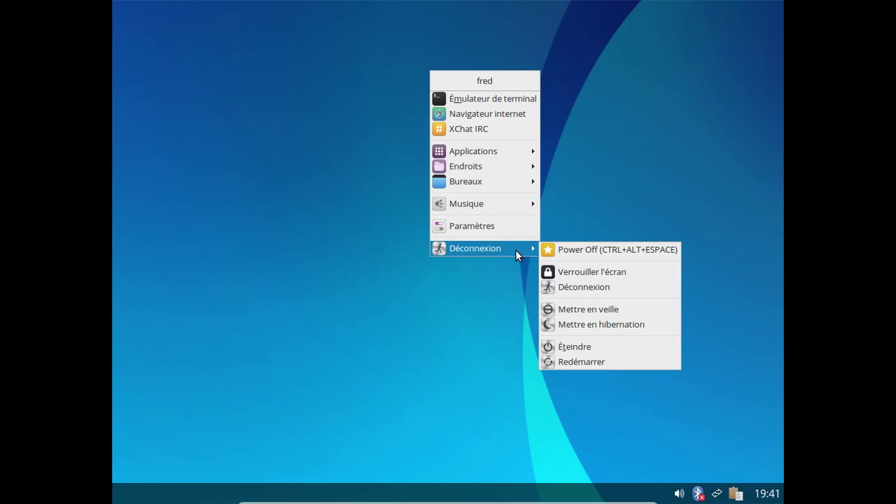
pyautogui.click(609, 350)
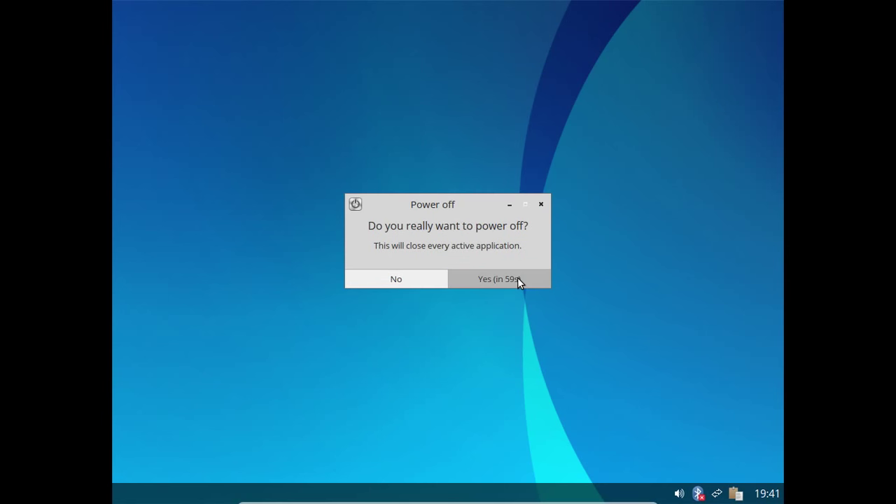
pyautogui.click(517, 277)
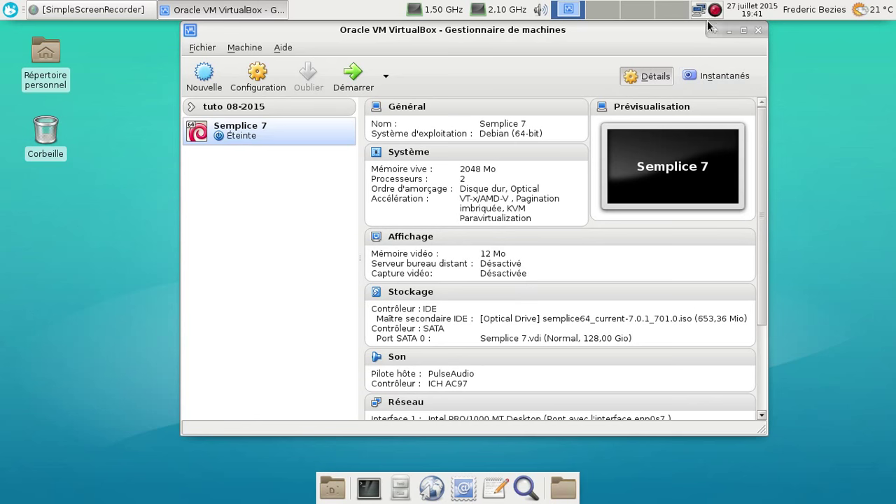
pyautogui.click(711, 14)
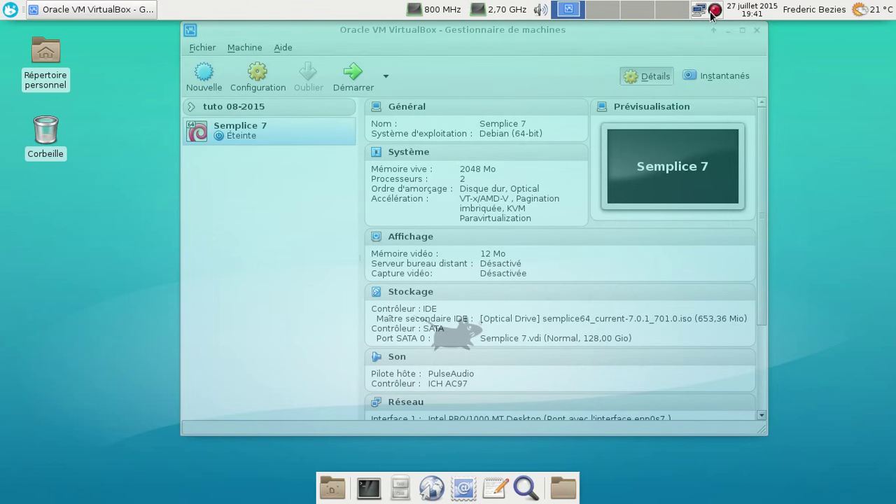